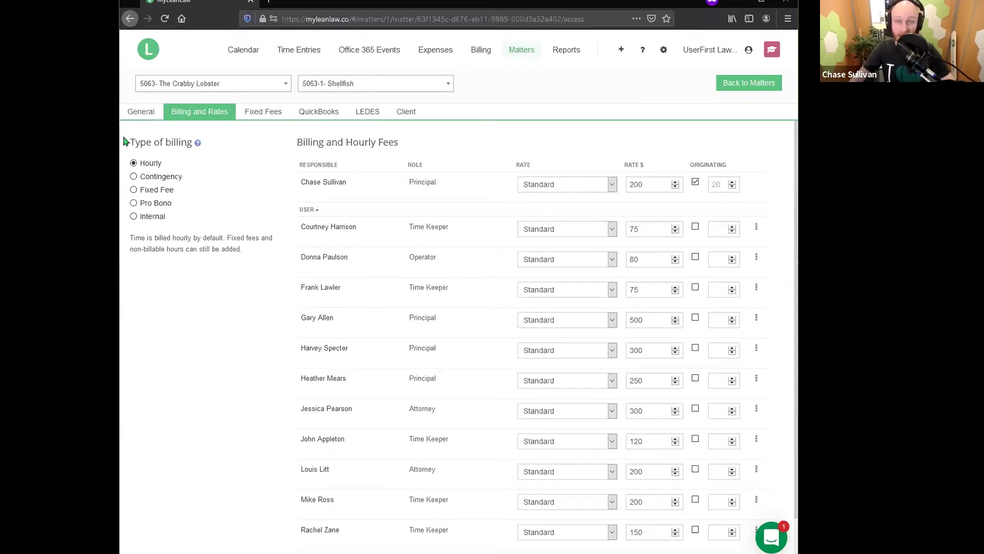
drag(125, 139, 179, 229)
click(176, 282)
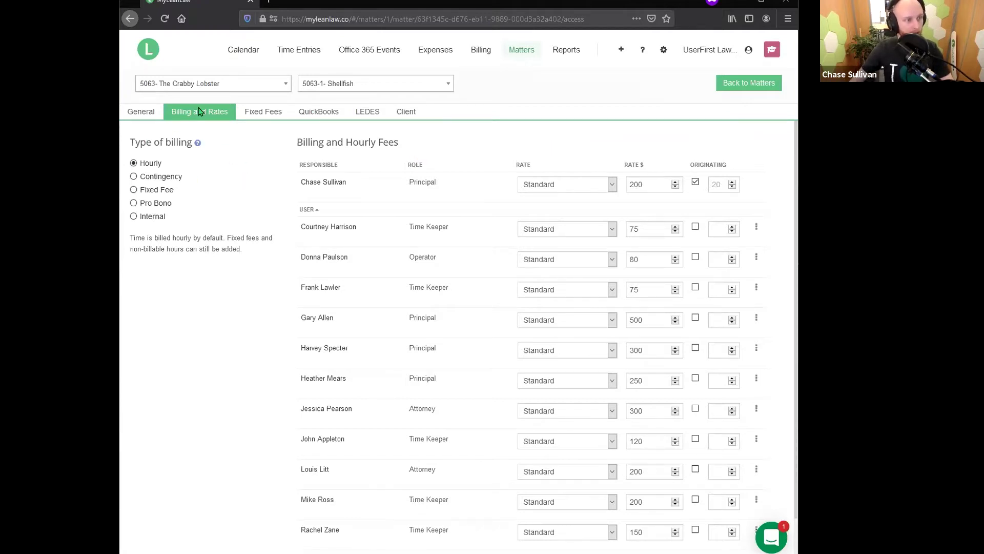
- Open the personal rates settings and enter 200 as the Standard Rate
click(665, 51)
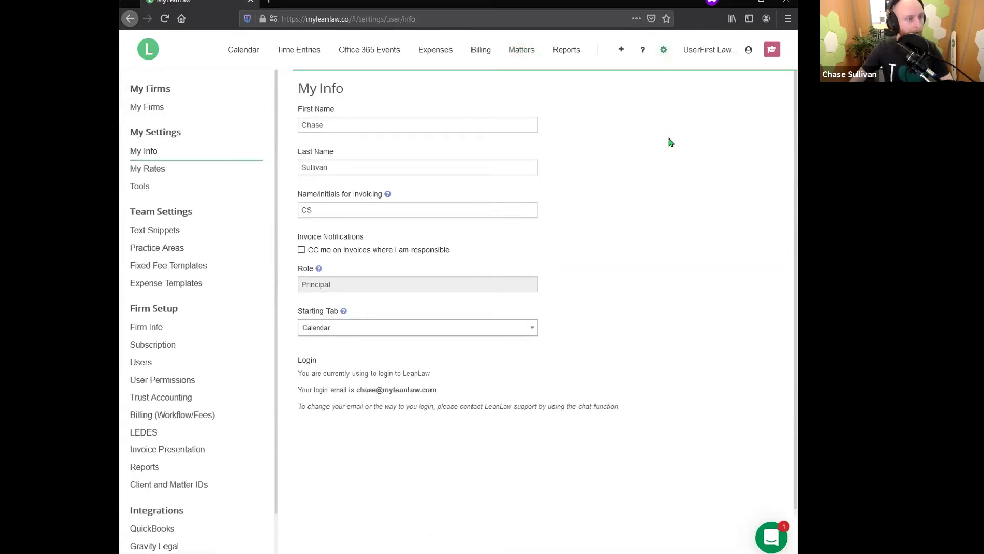
click(146, 169)
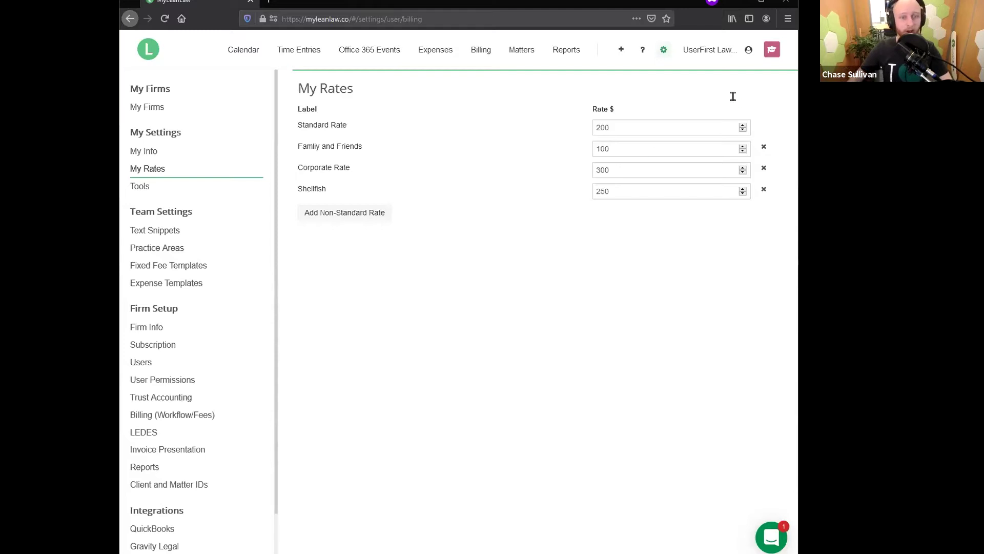
double_click(614, 127)
text(20)
key(BackSpace)
text(00)
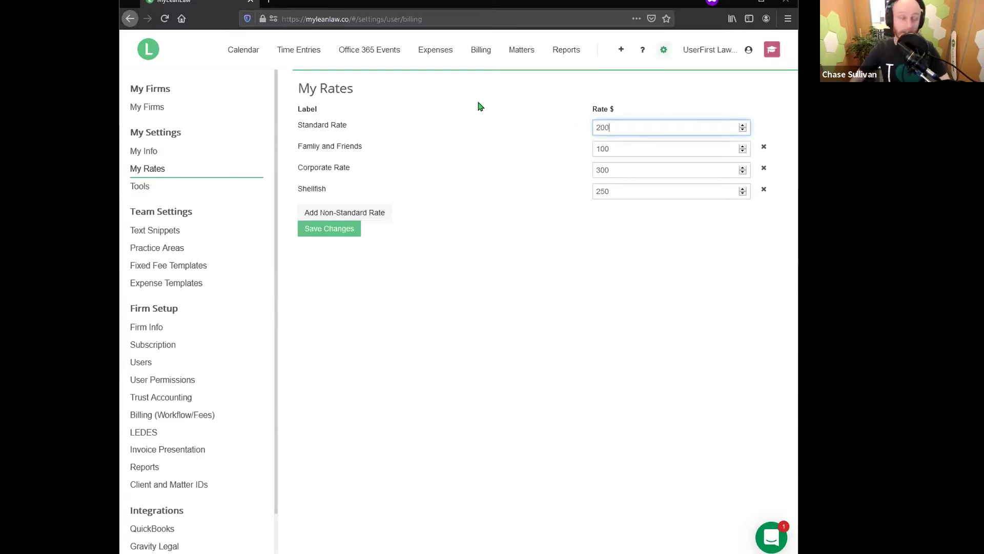
click(472, 318)
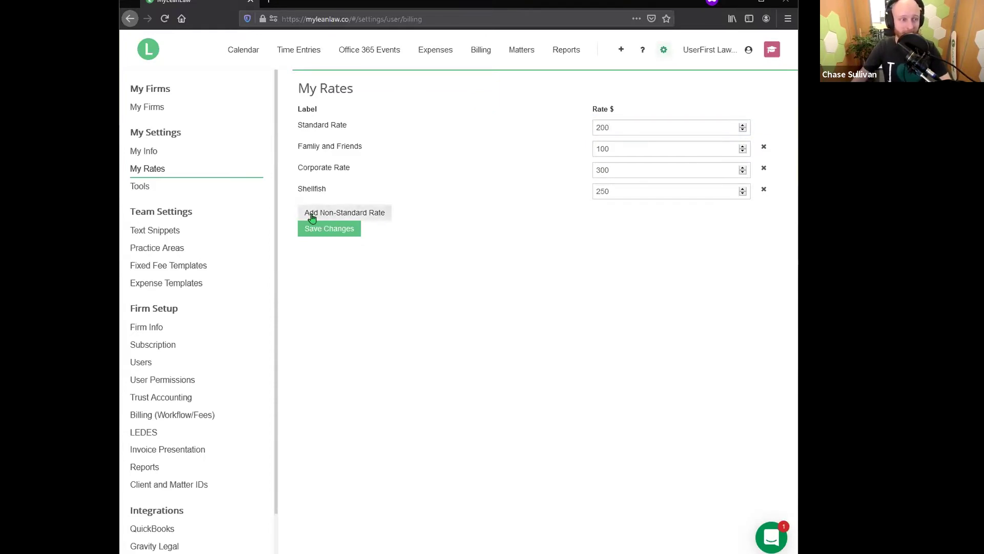
- Add a blank non-standard rate to the personal rates and remove it again
click(333, 216)
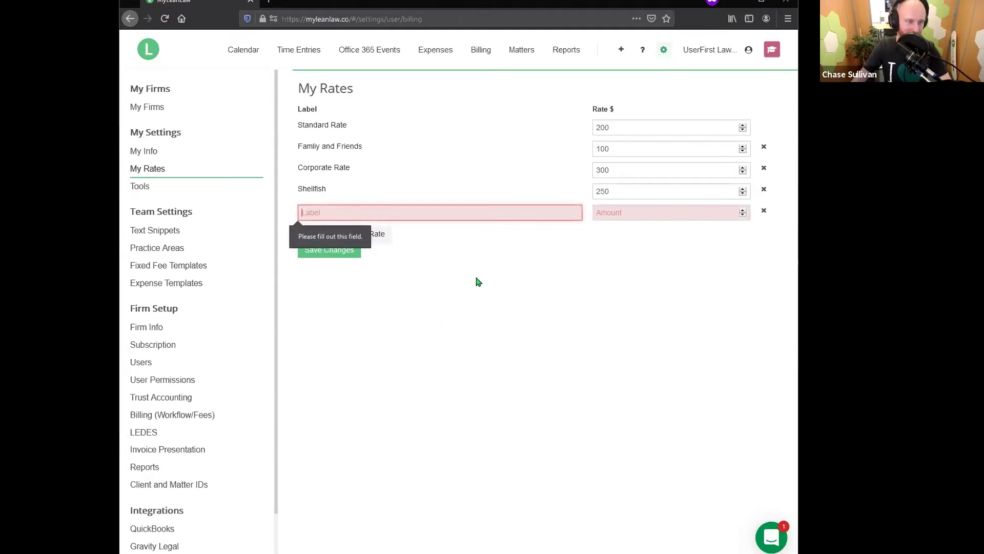
click(764, 212)
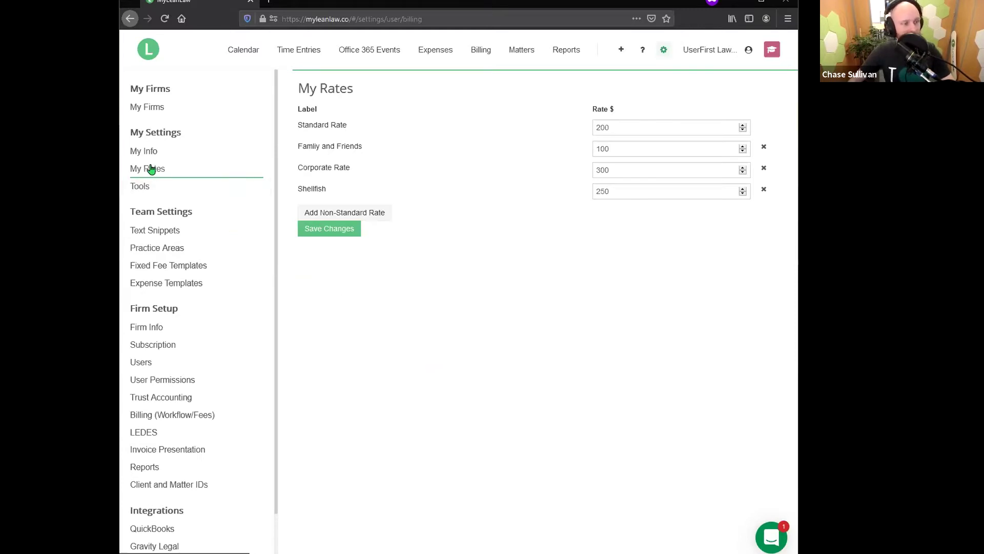
- Review the signed-in principal's billing rates from the firm's user list and close them without changes
click(148, 364)
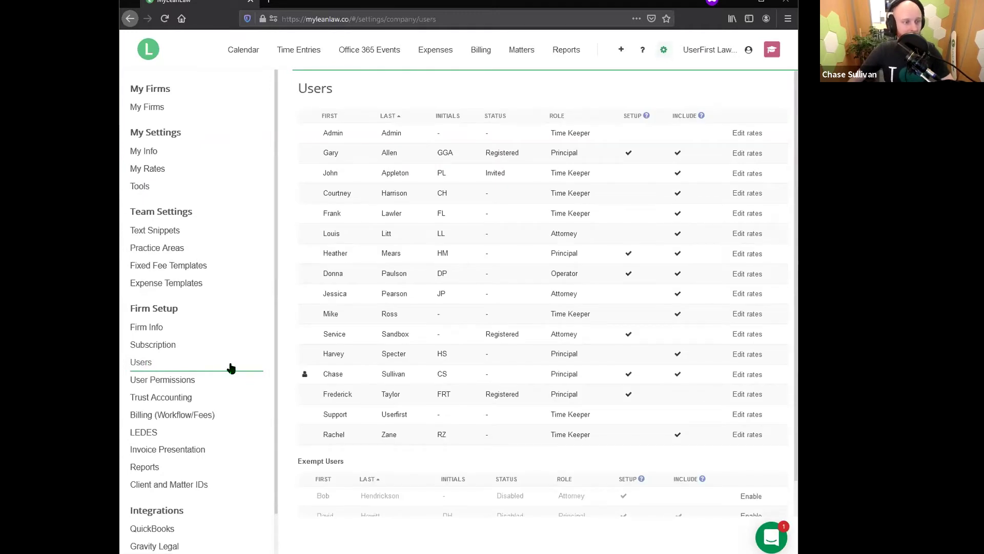
click(366, 379)
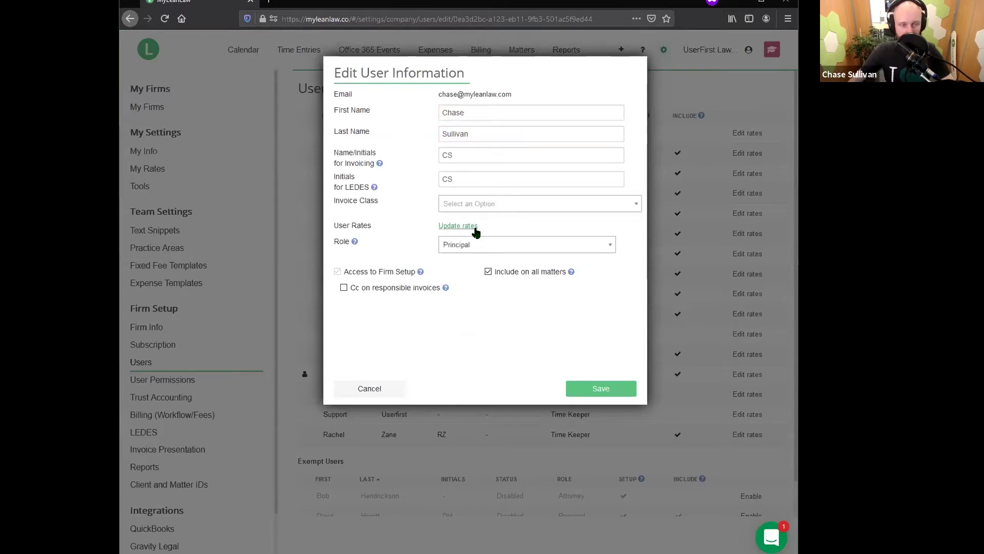
click(454, 226)
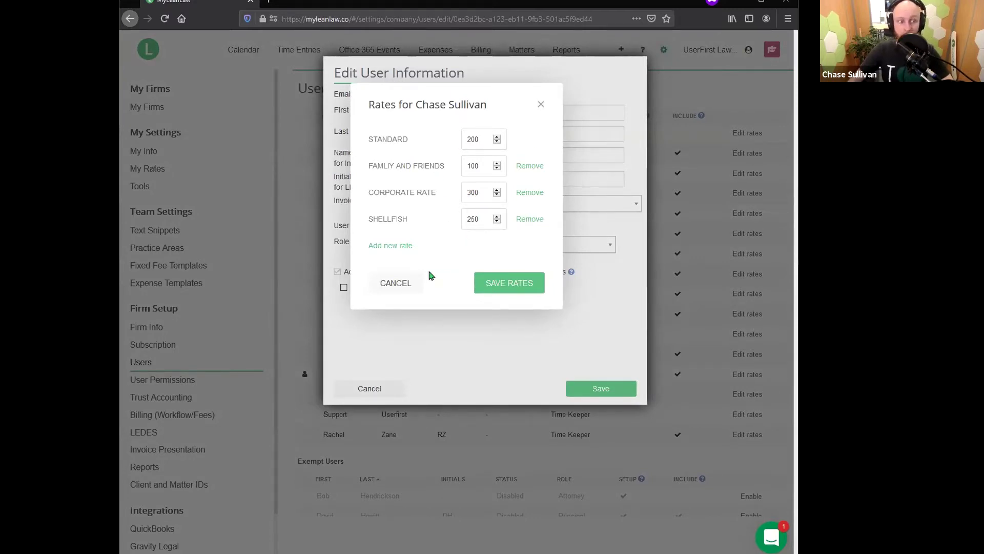
click(407, 285)
click(384, 389)
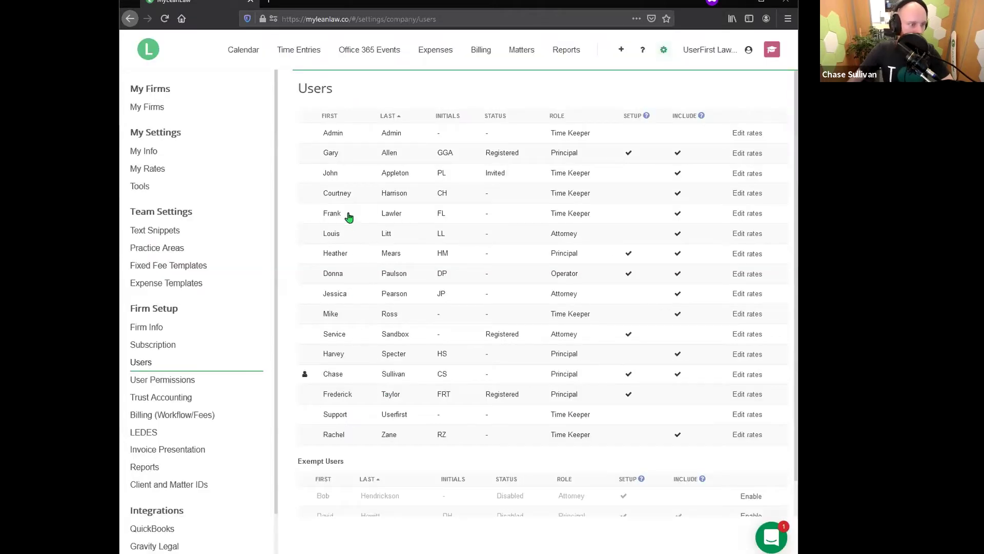
- Set the standard rate of the time keeper with initials FL to 100, keeping the rate for existing matters
click(343, 216)
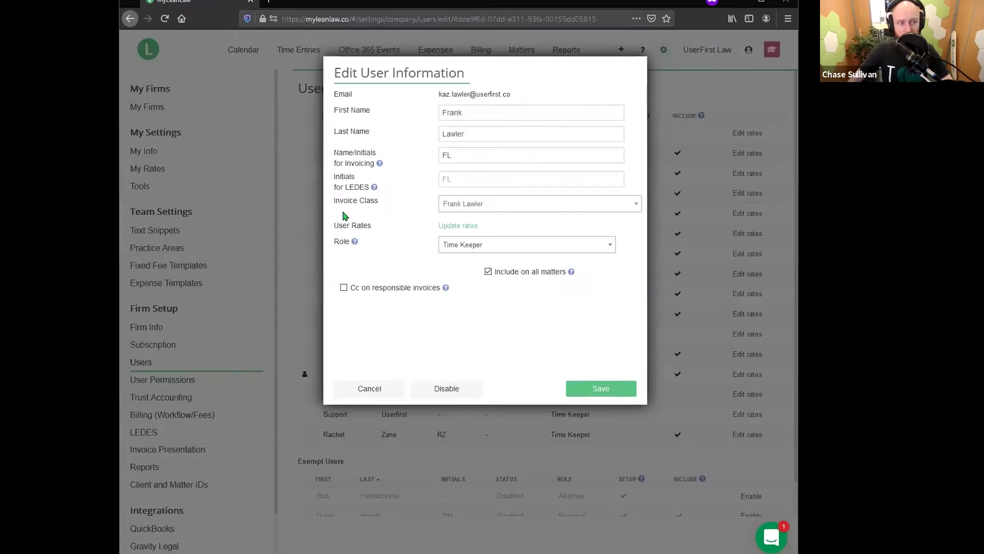
click(444, 228)
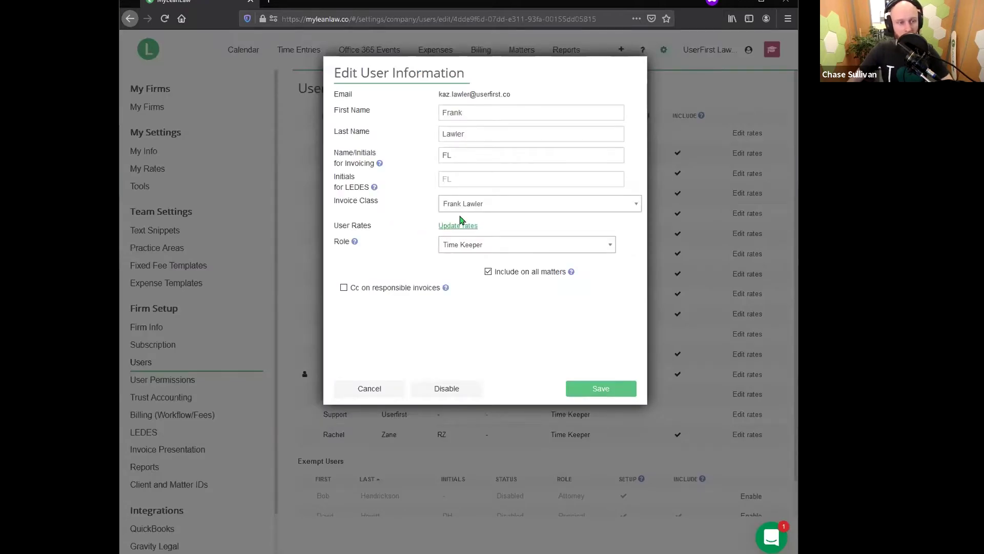
click(465, 140)
key(BackSpace)
key(BackSpace)
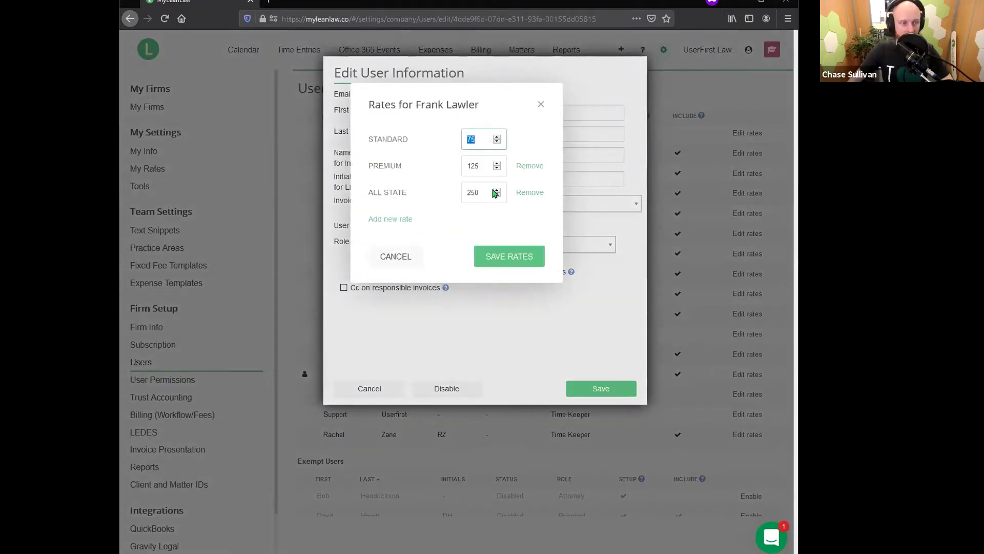
text(100)
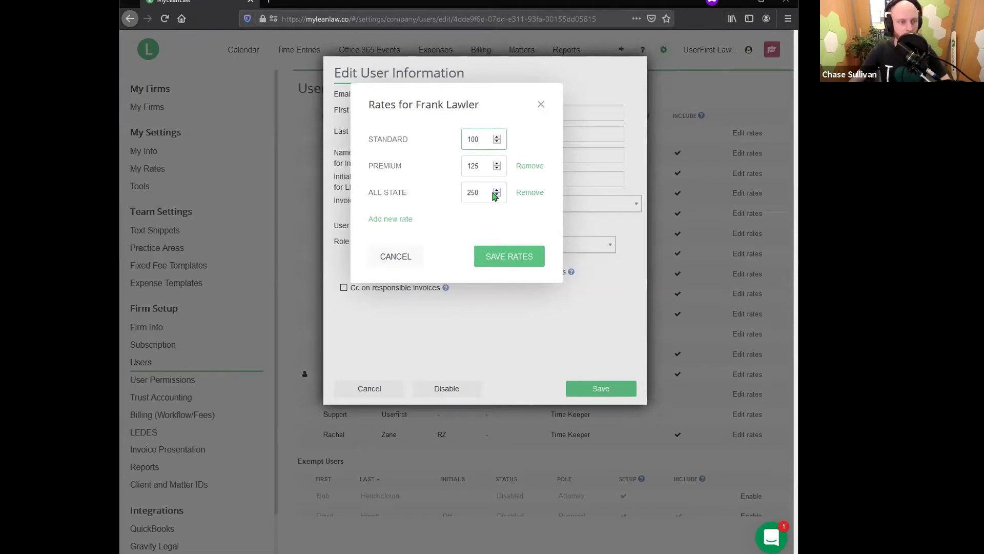
click(496, 258)
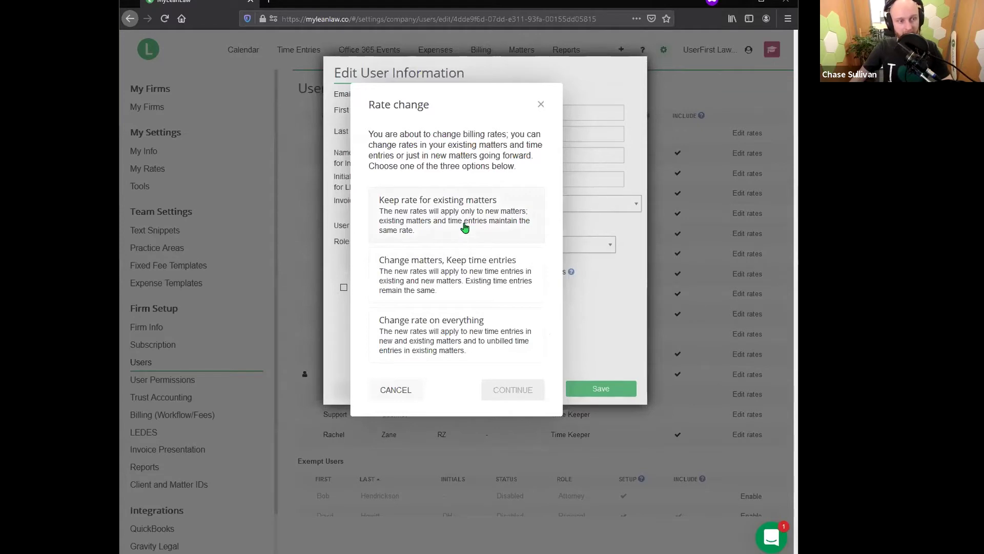
click(465, 228)
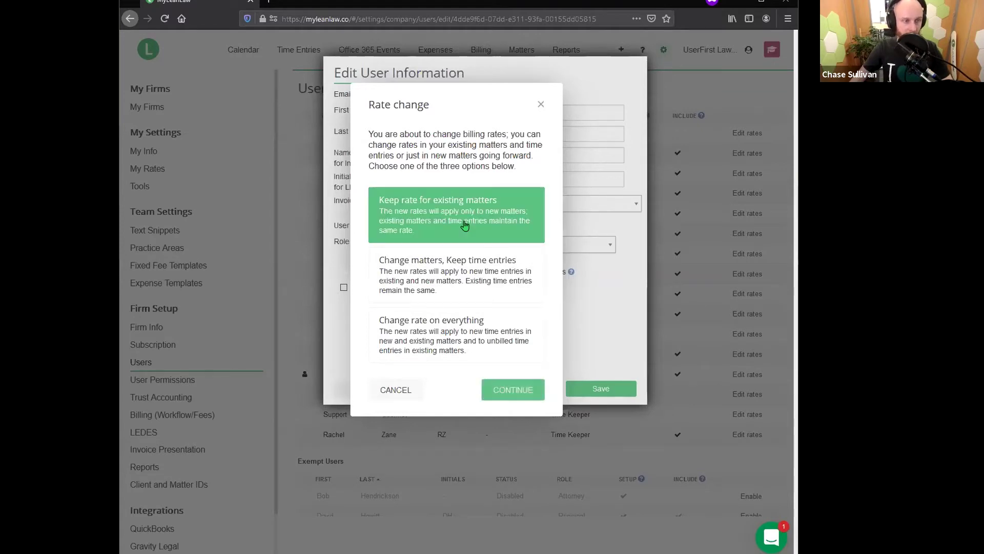
click(517, 390)
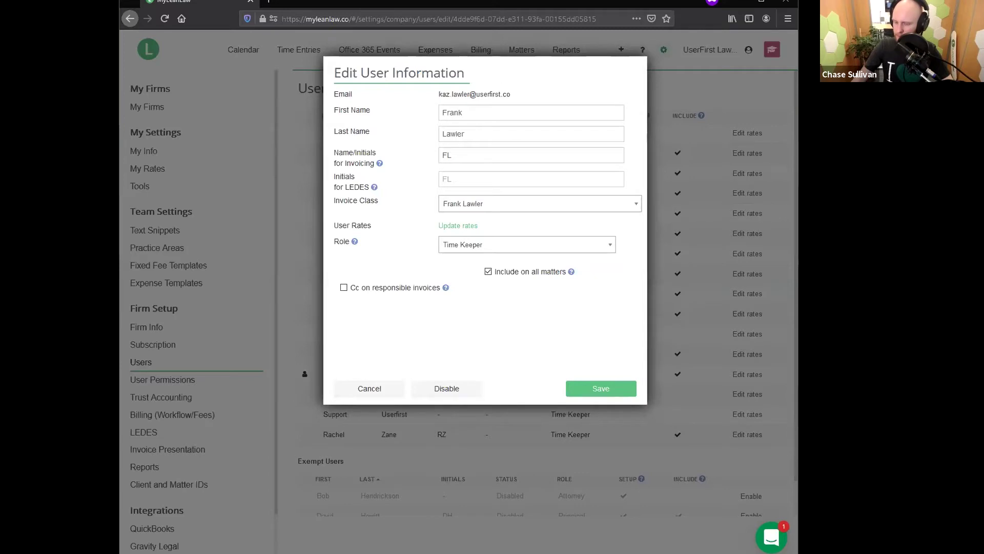
click(346, 390)
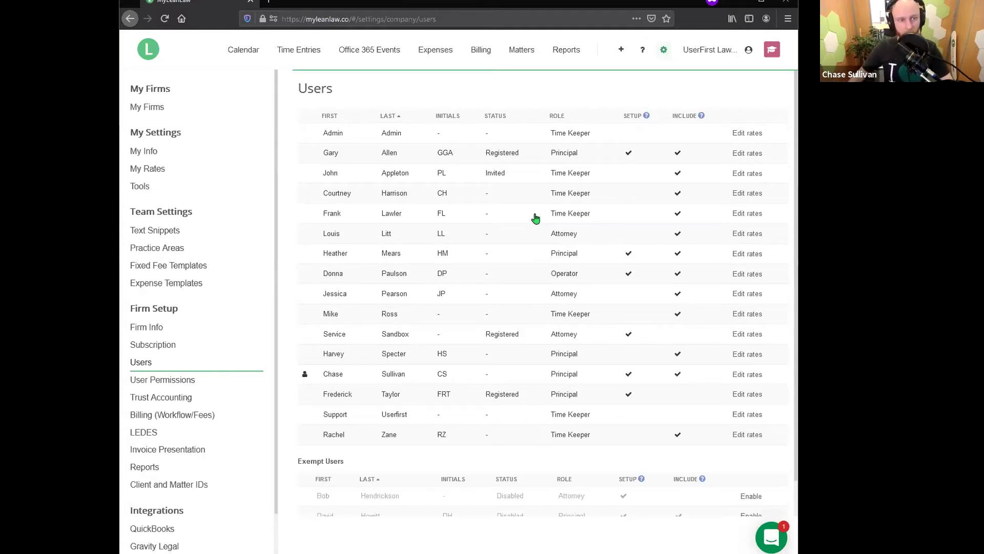
- Search the matters for "shell" and open the billing and rates of The Crabby Lobster's Shellfish matter
click(520, 54)
click(693, 94)
text(shell)
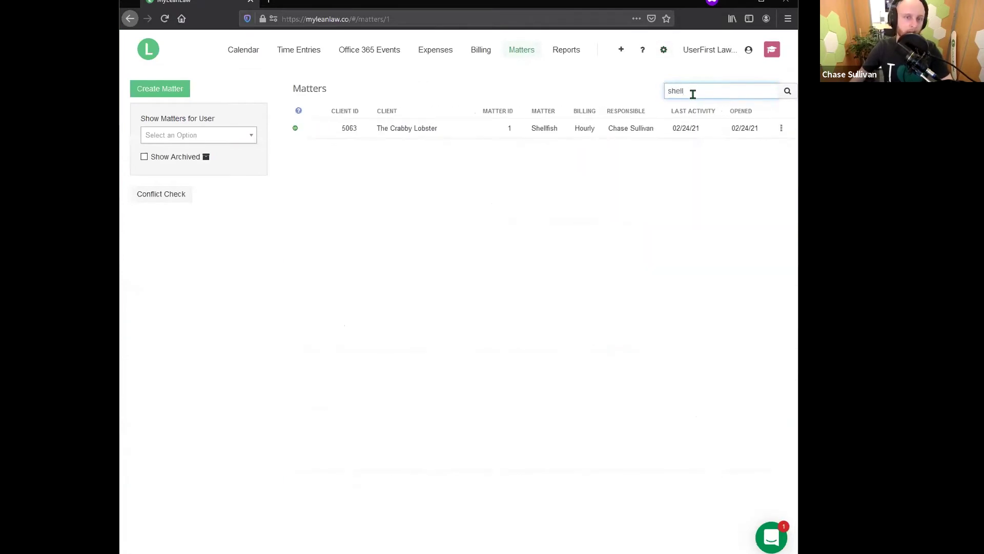
click(543, 132)
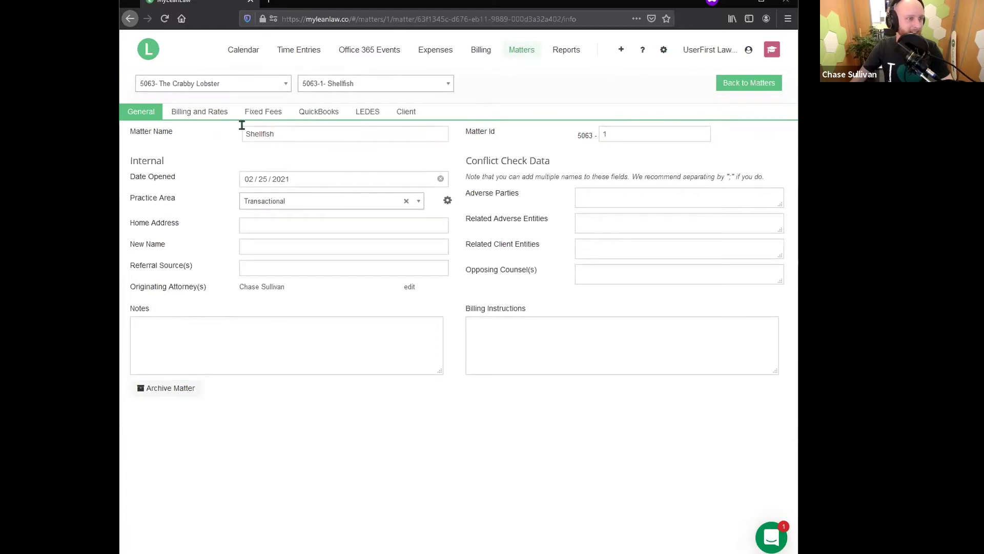
click(198, 119)
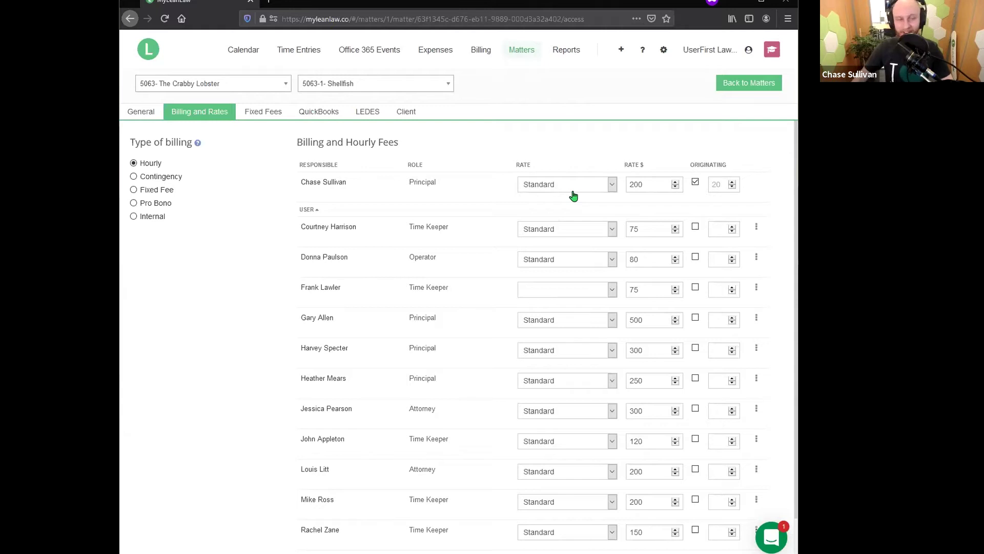
- Assign the Shellfish rate to the matter's responsible principal, save the matter, and update its open entries
click(611, 185)
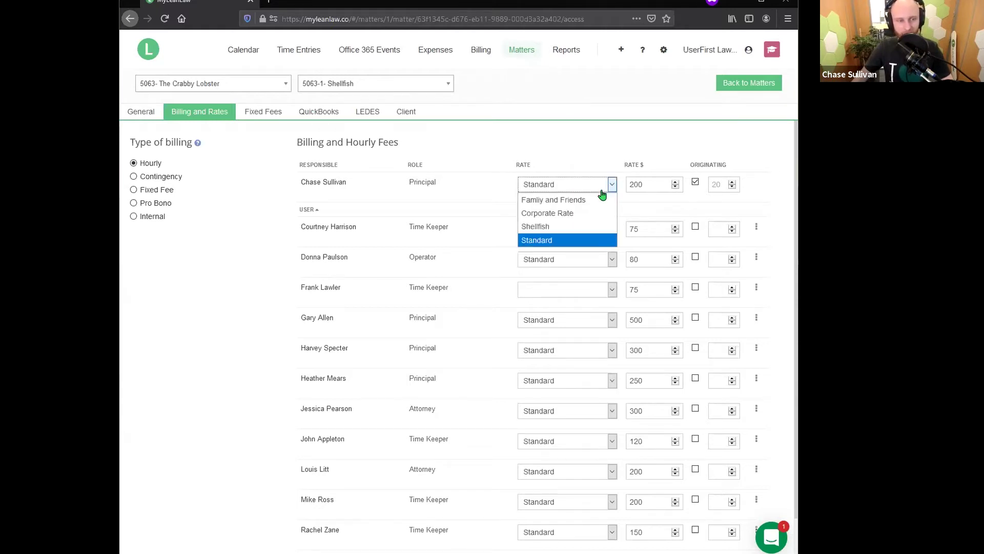
click(546, 227)
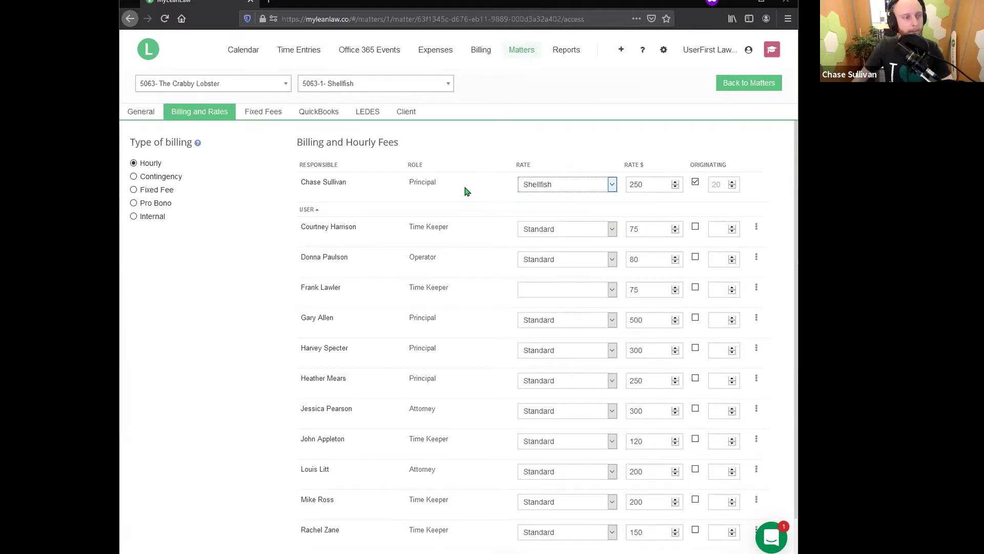
scroll(456, 210, down, 2)
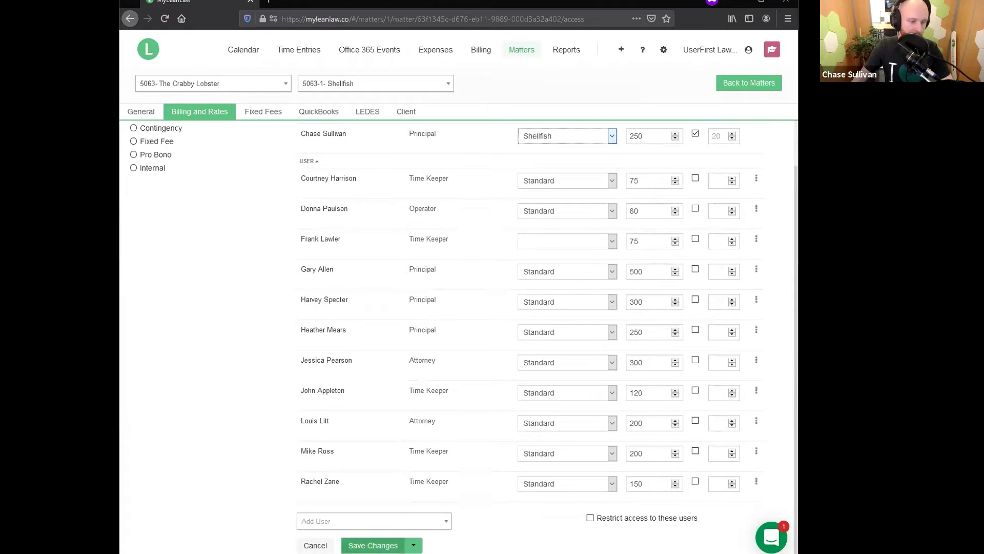
click(372, 545)
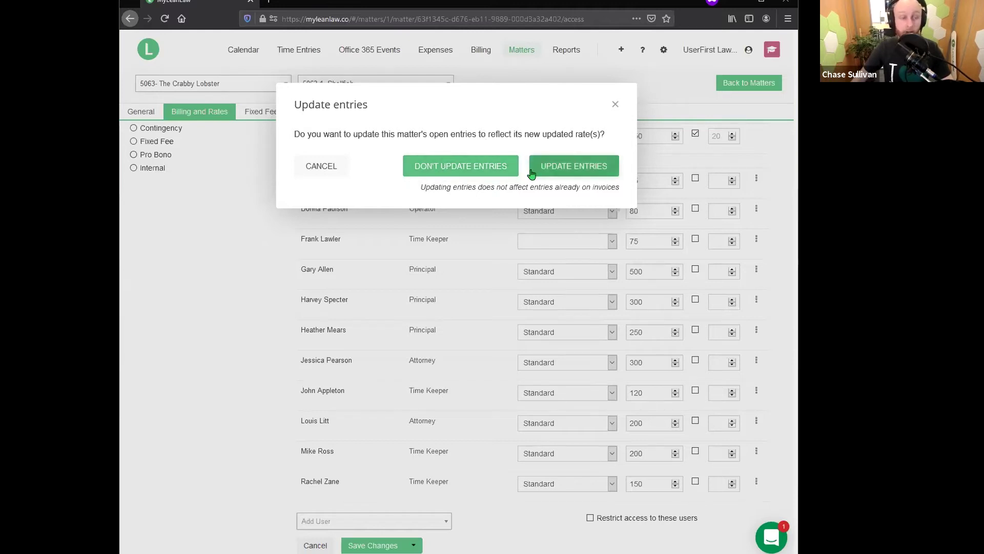
click(551, 167)
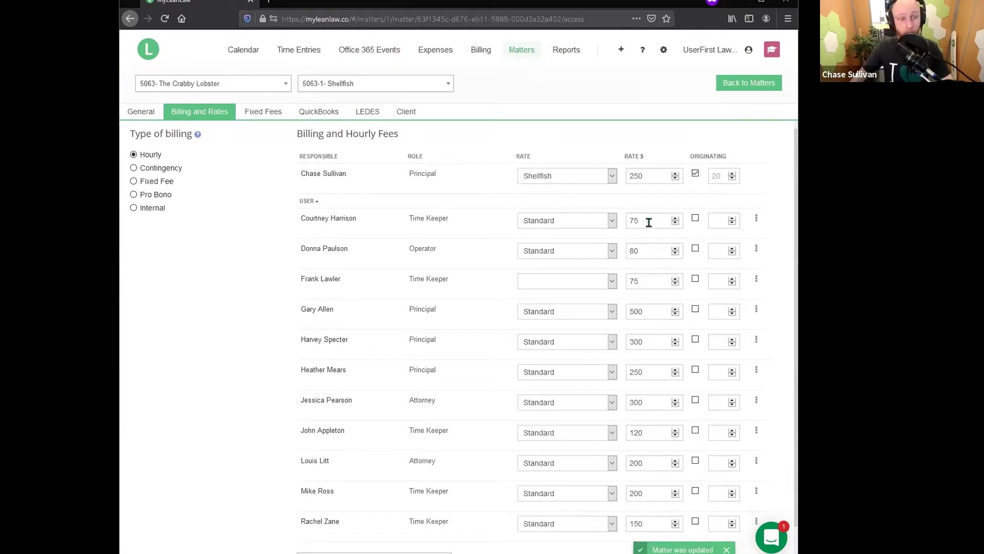
- Examine the rate options available for the first three users listed below the responsible principal, without changing them
click(613, 222)
key(Up)
key(Up)
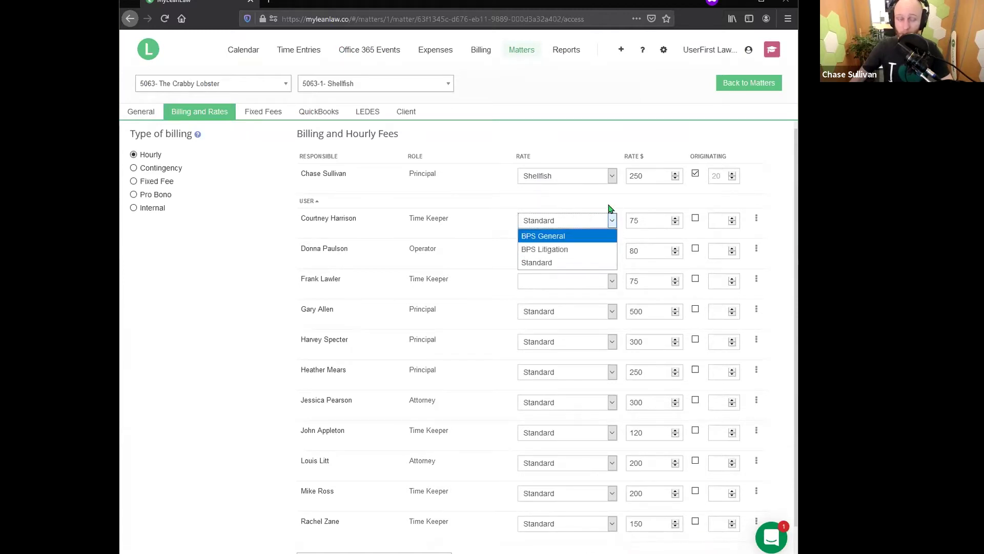
click(612, 220)
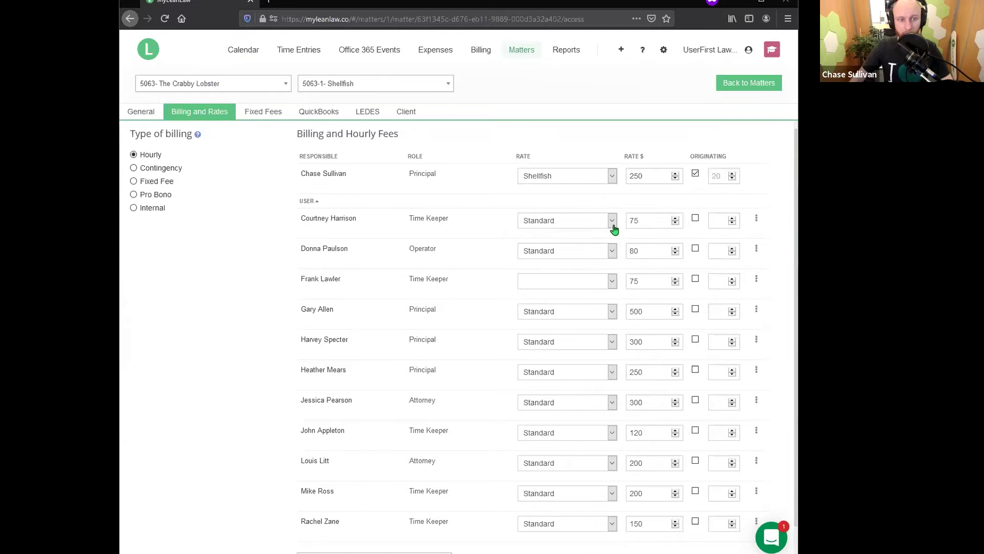
click(609, 254)
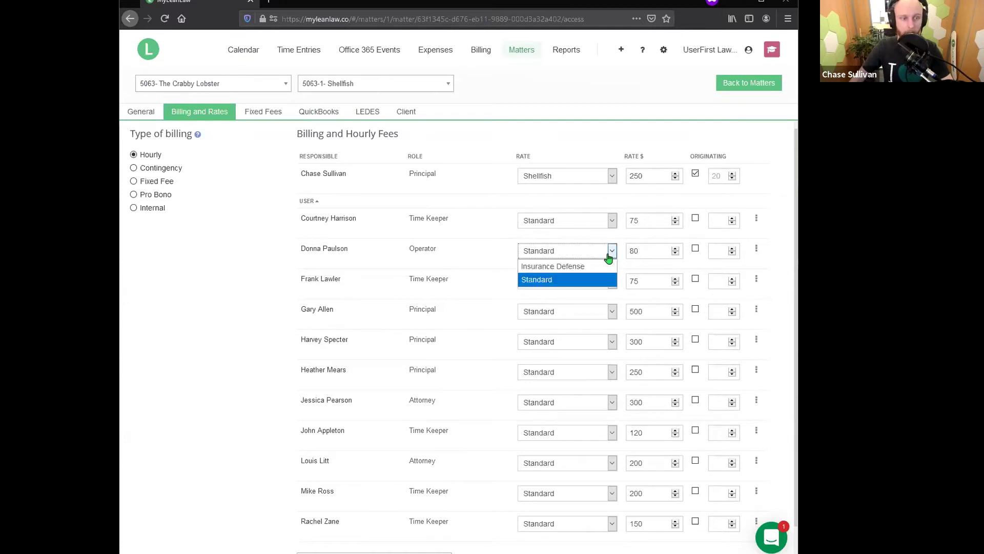
click(557, 196)
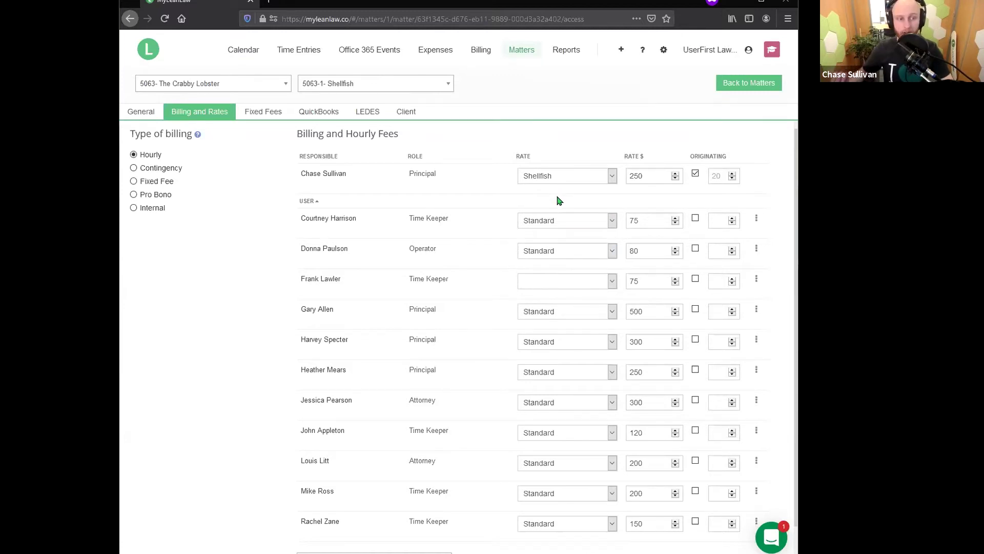
click(611, 226)
click(578, 207)
click(612, 250)
click(585, 208)
click(613, 282)
click(575, 231)
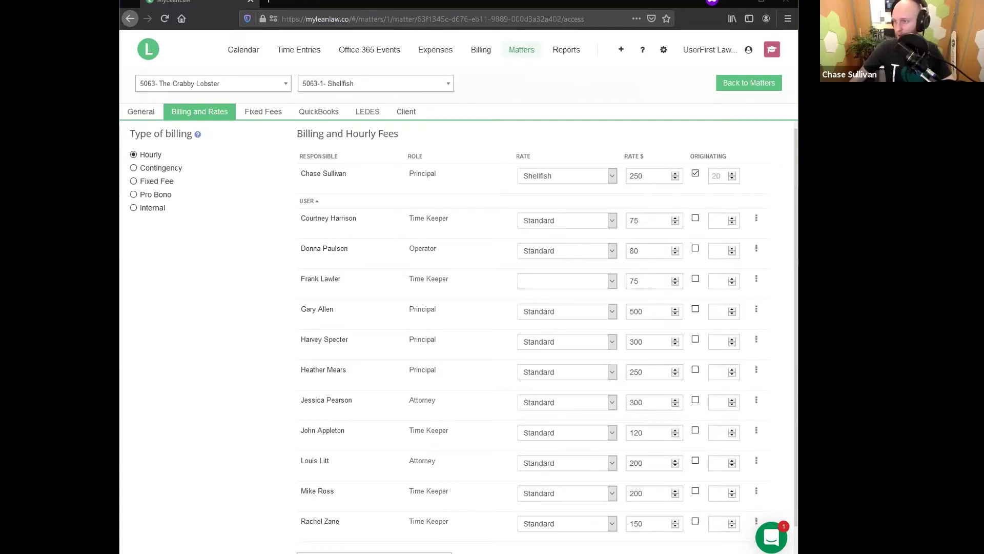
- Enable Cc on responsible invoices in the firm user settings of the principal with initials CS, and cancel the edit
click(663, 54)
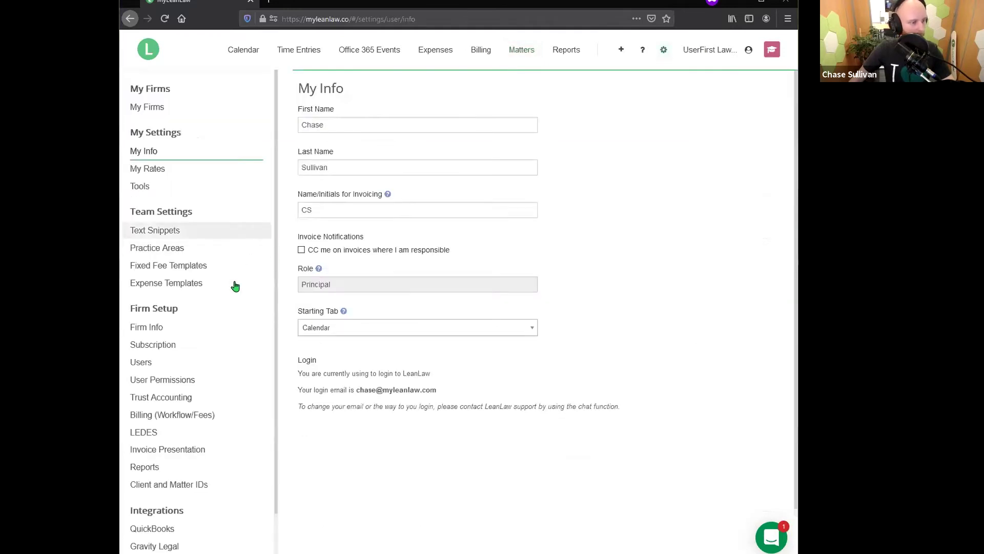
click(173, 362)
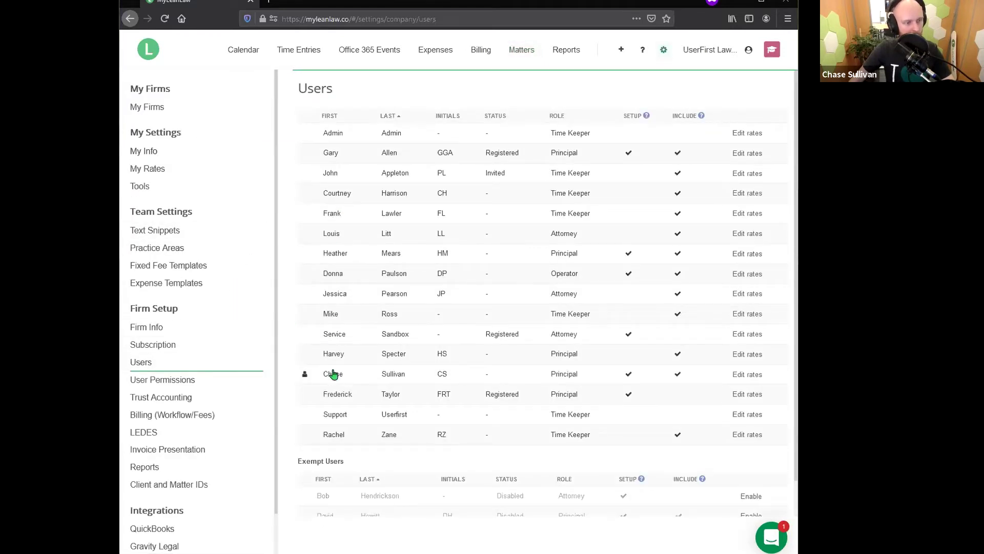
click(399, 361)
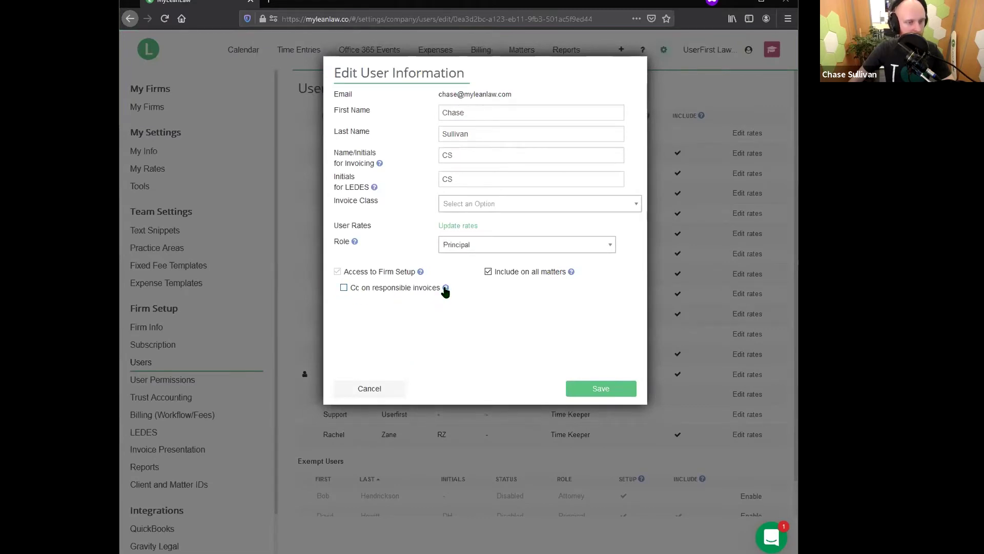
mouse_move(445, 289)
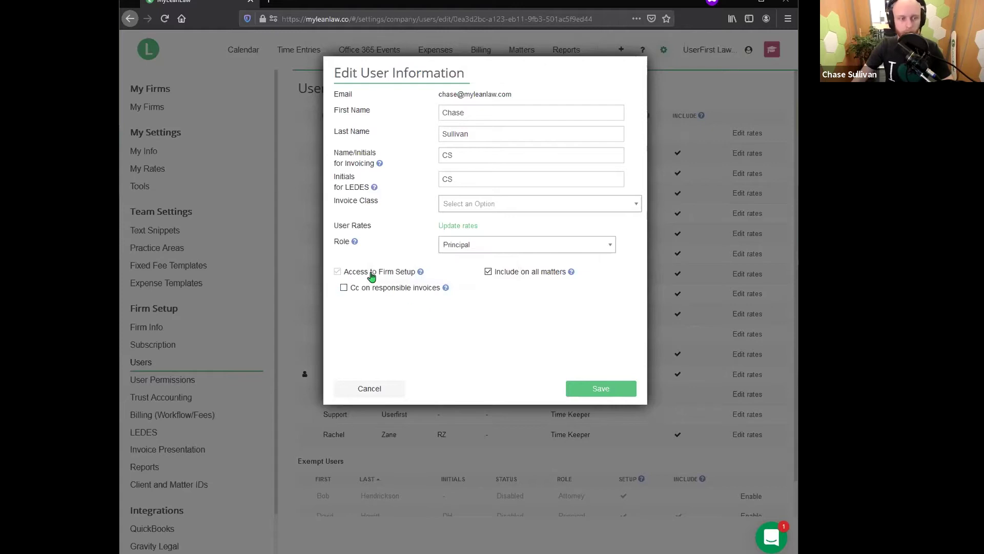
click(342, 287)
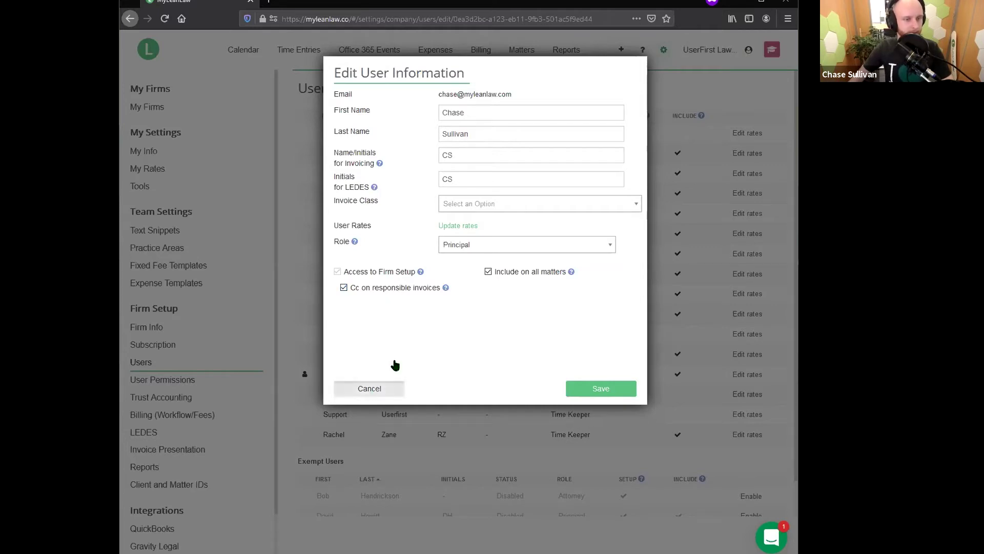
click(383, 388)
- Find the Shellfish matter by searching for "shell" and open its billing and rates
click(528, 53)
click(684, 86)
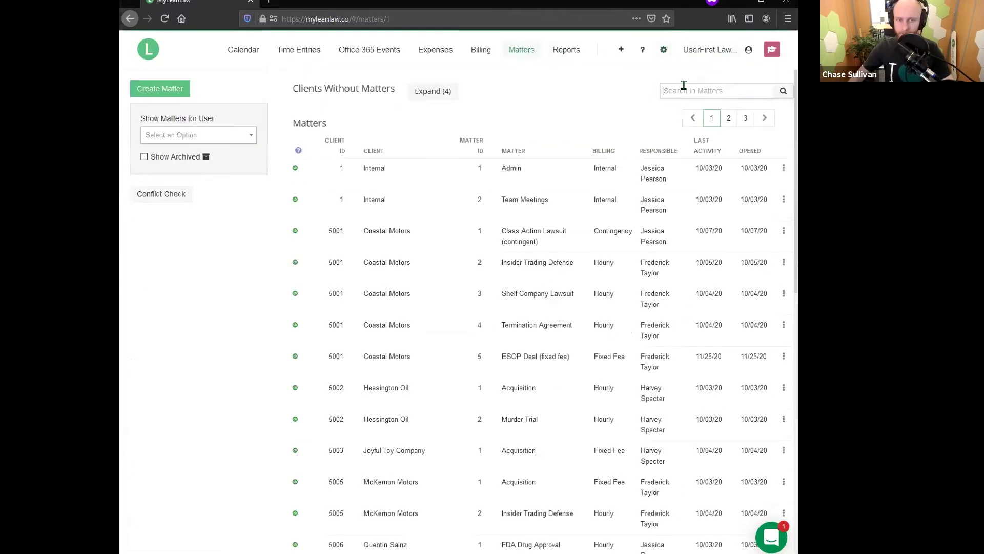
text(shell)
key(Return)
click(541, 133)
click(221, 115)
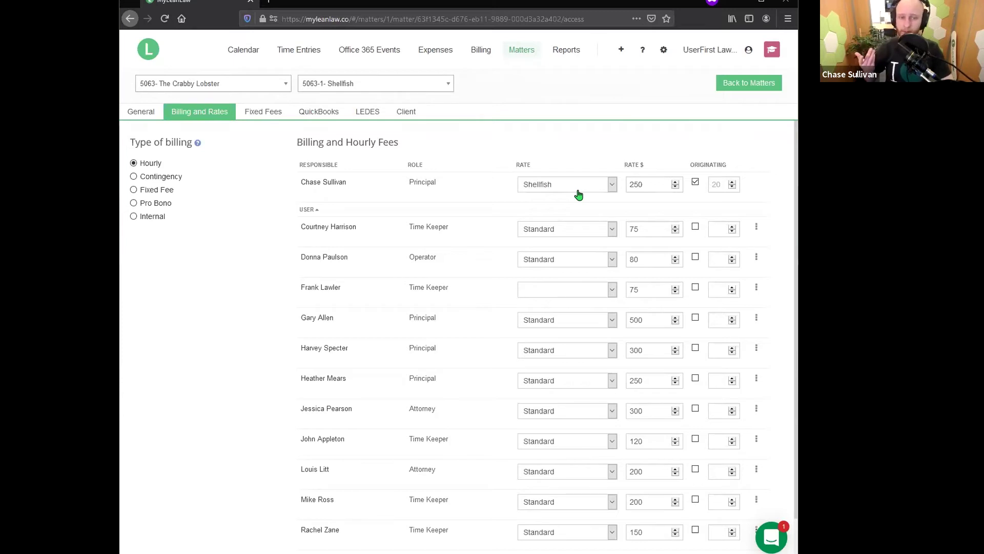
- Review the responsible principal's rate options and enter a custom rate of 300 for the principal on this matter
click(593, 184)
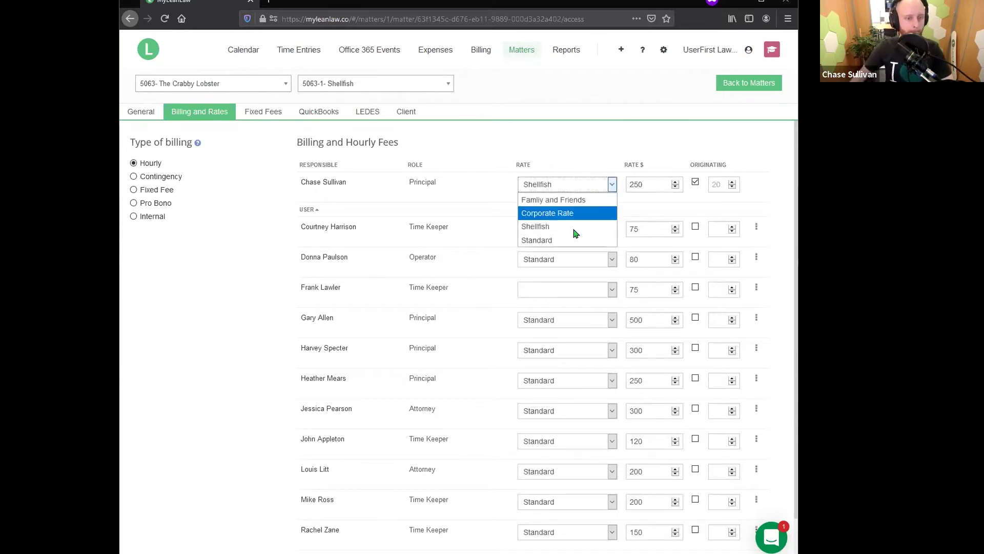
click(581, 170)
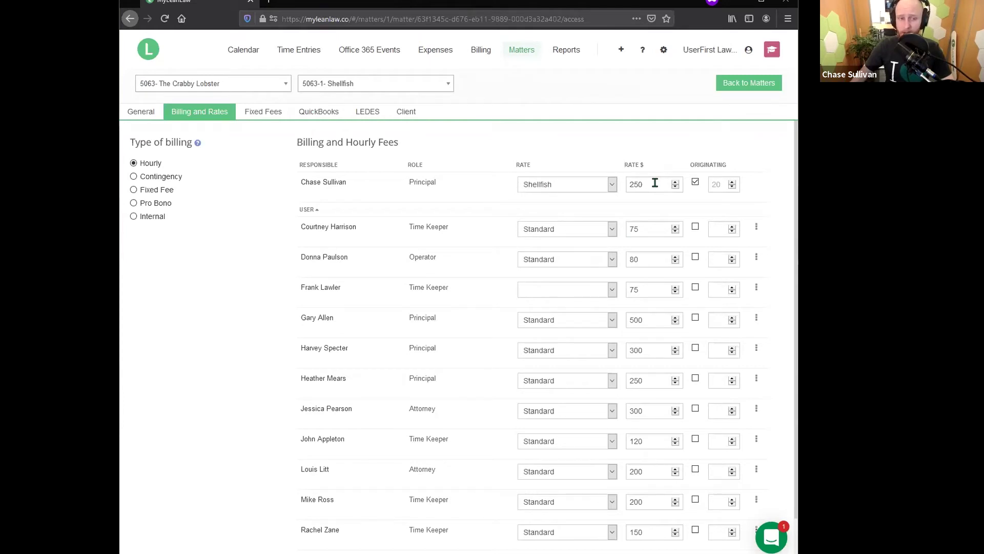
click(612, 186)
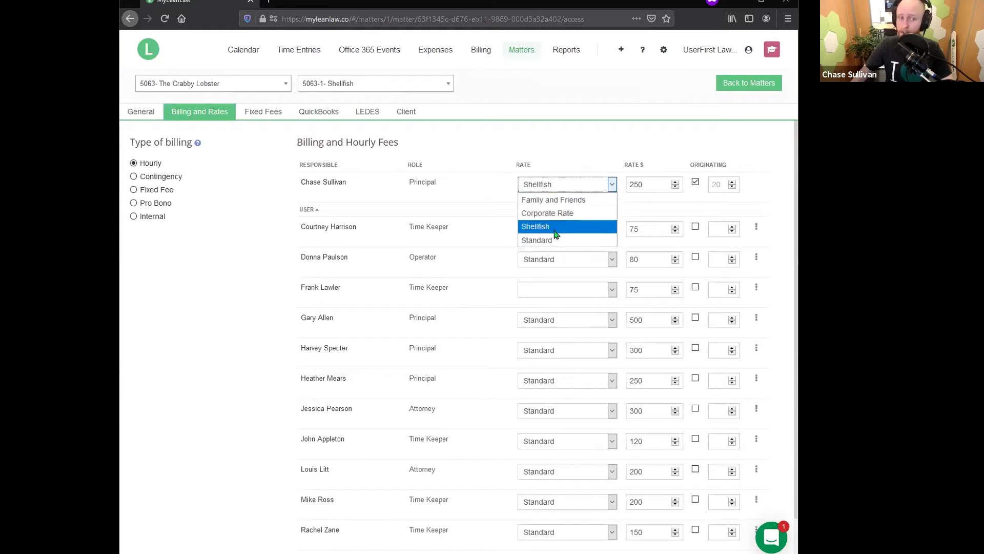
click(652, 180)
double_click(652, 181)
text(300)
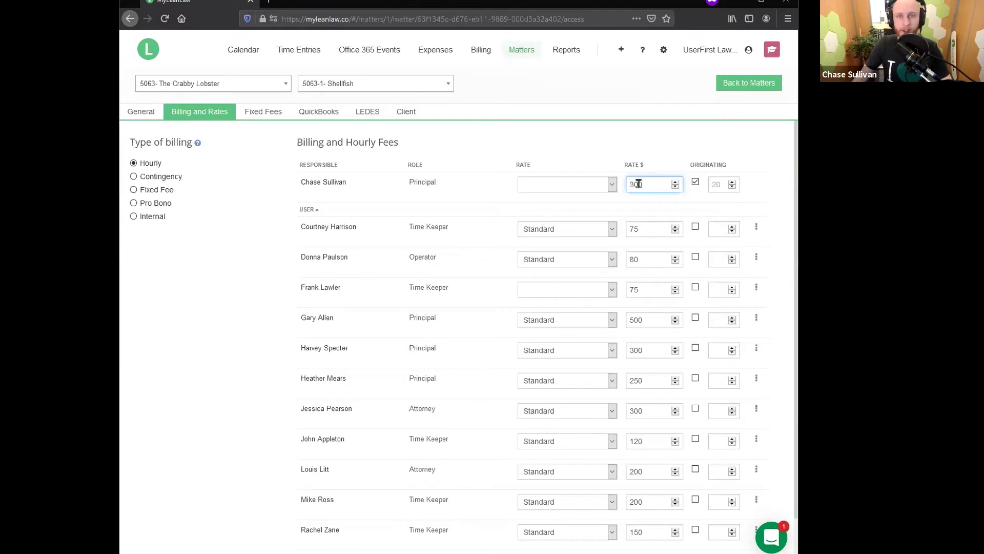
- Apply the Standard rate to the responsible principal, and reassign the Shellfish rate
click(612, 184)
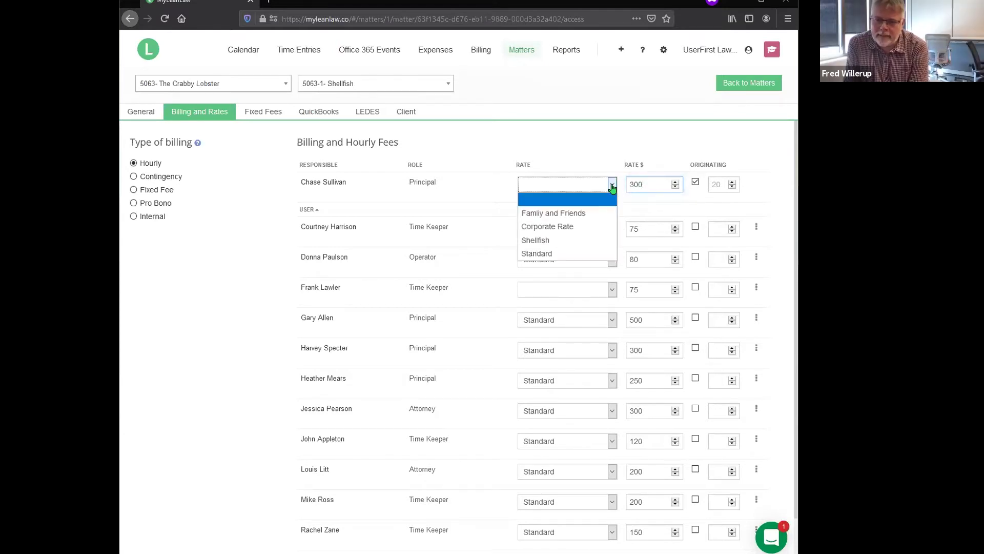
click(573, 254)
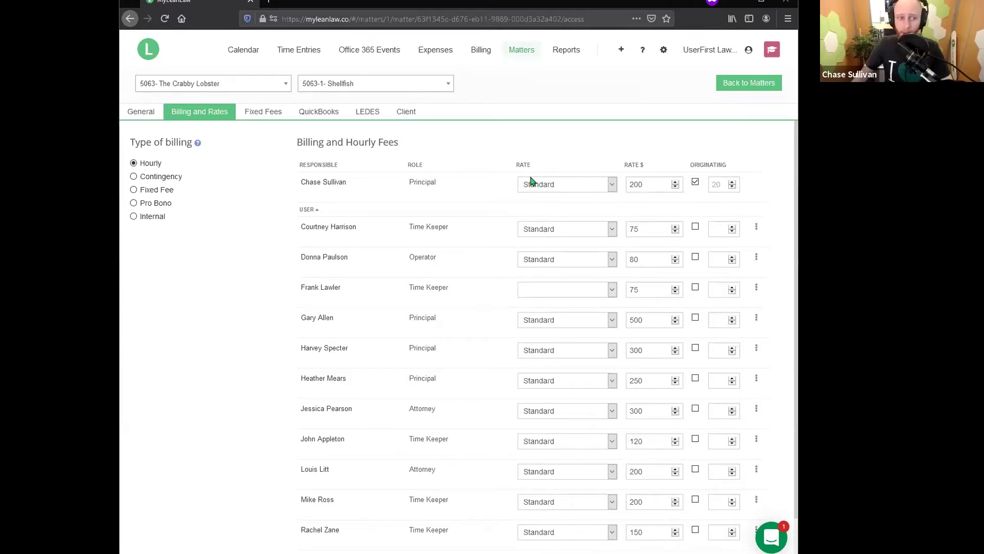
click(610, 185)
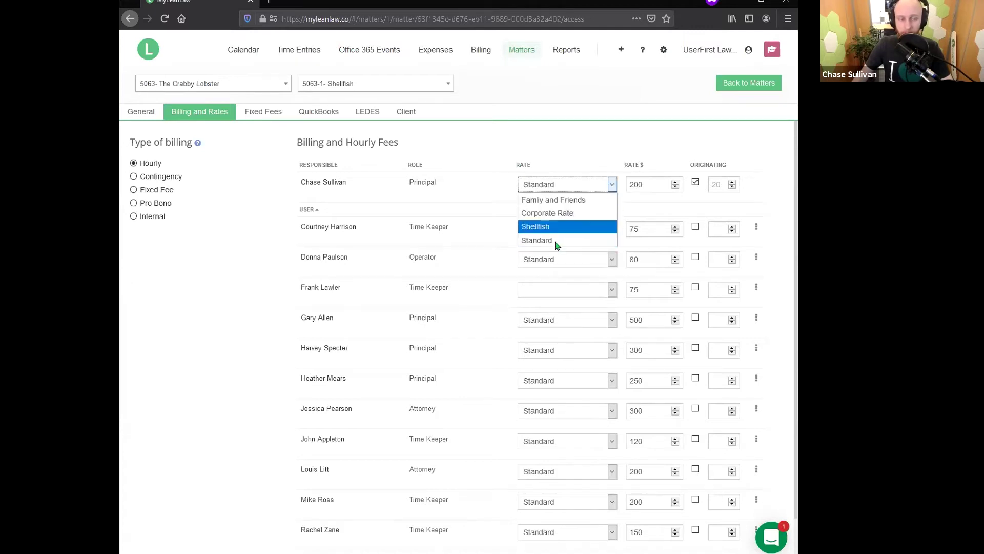
click(564, 164)
click(607, 188)
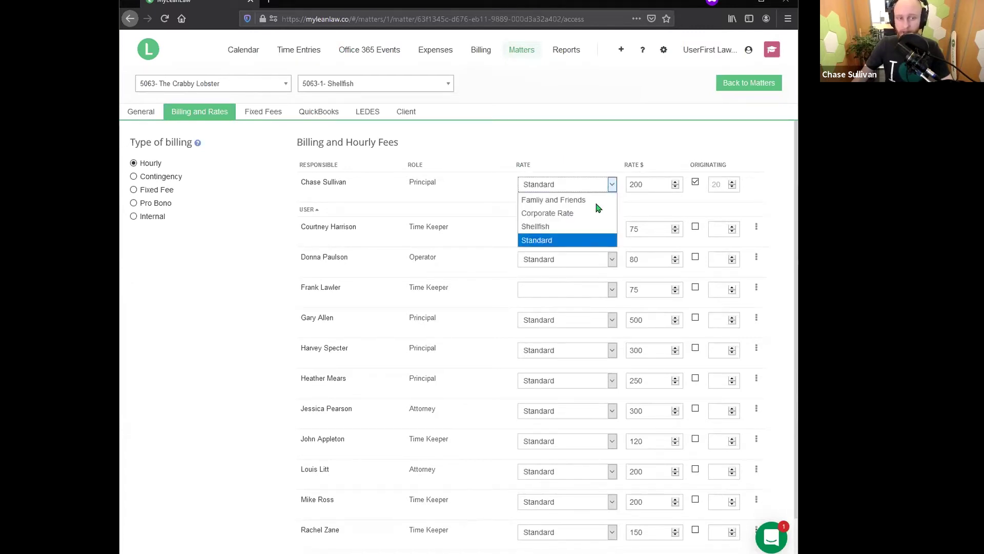
click(552, 227)
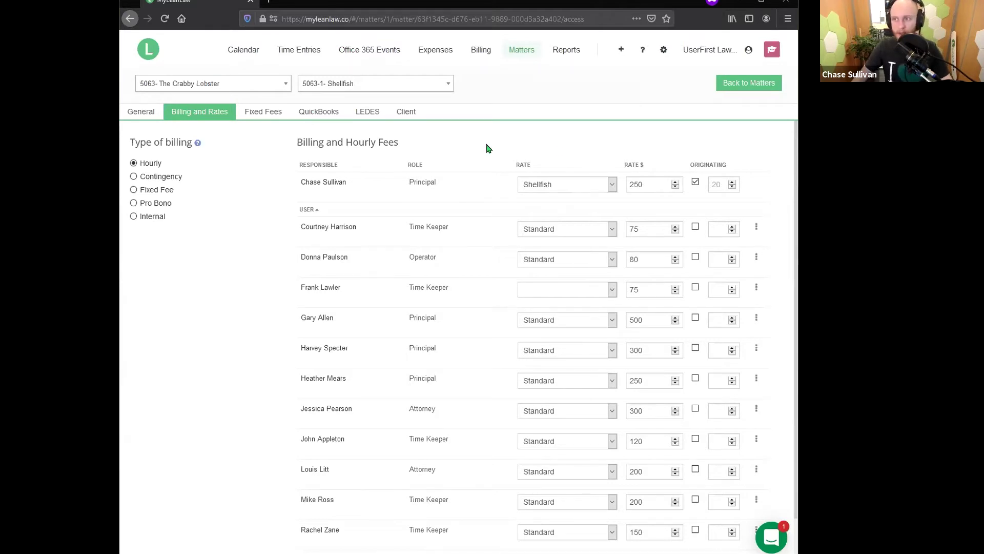
- Cancel the matter's unsaved rate changes and open the time entries
click(292, 52)
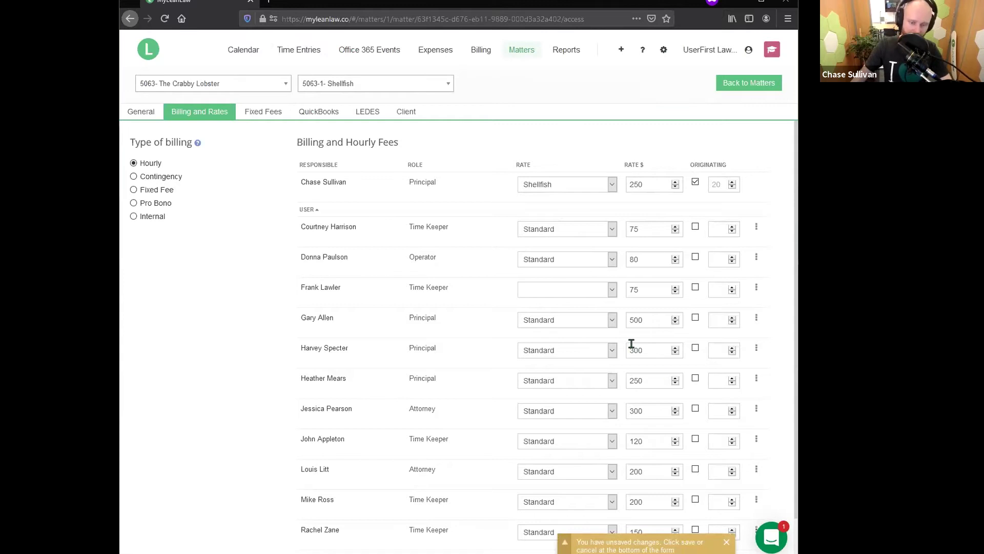
scroll(632, 343, down, 2)
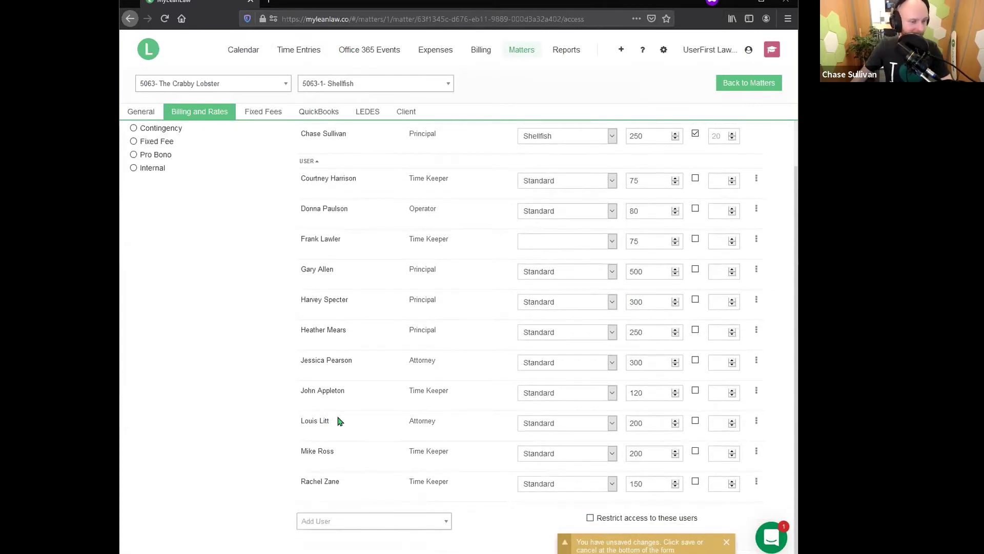
scroll(350, 437, up, 1)
scroll(350, 436, up, 1)
right_click(350, 436)
click(304, 369)
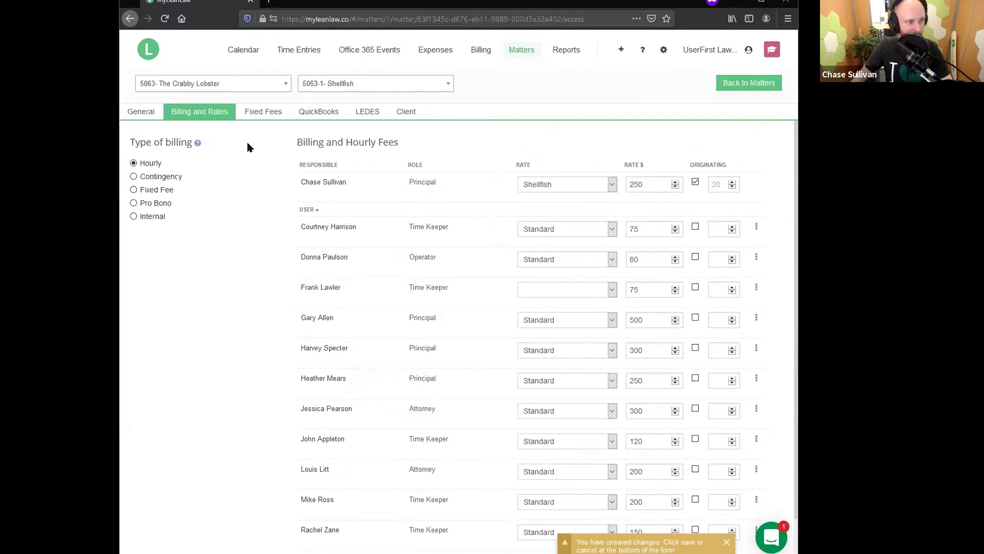
click(293, 57)
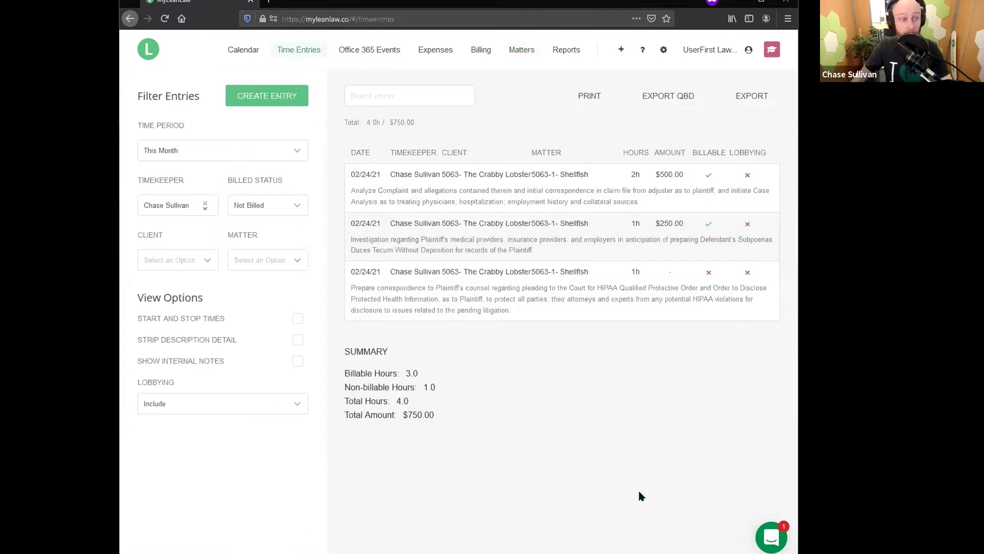
- Start a new time entry for The Crabby Lobster's Shellfish matter, finding the matter with "shell"
click(253, 101)
click(291, 212)
text(shell)
key(Return)
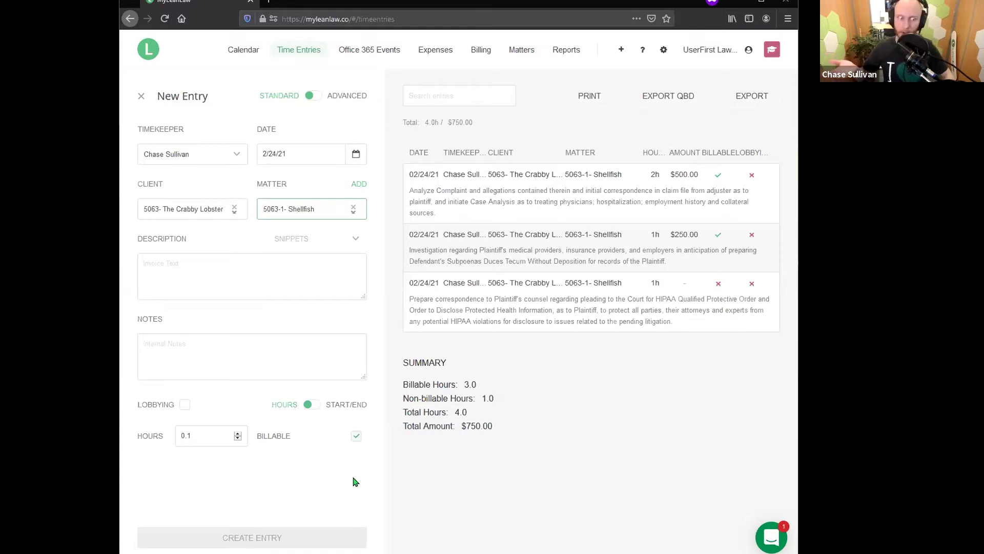
click(186, 435)
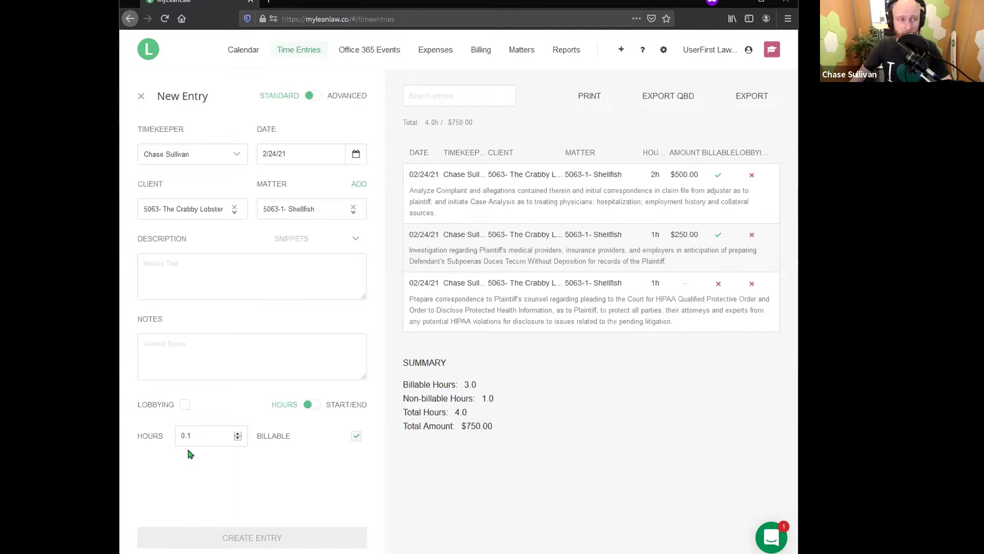
- Switch the new time entry to advanced mode and assign it the Shellfish rate
click(311, 98)
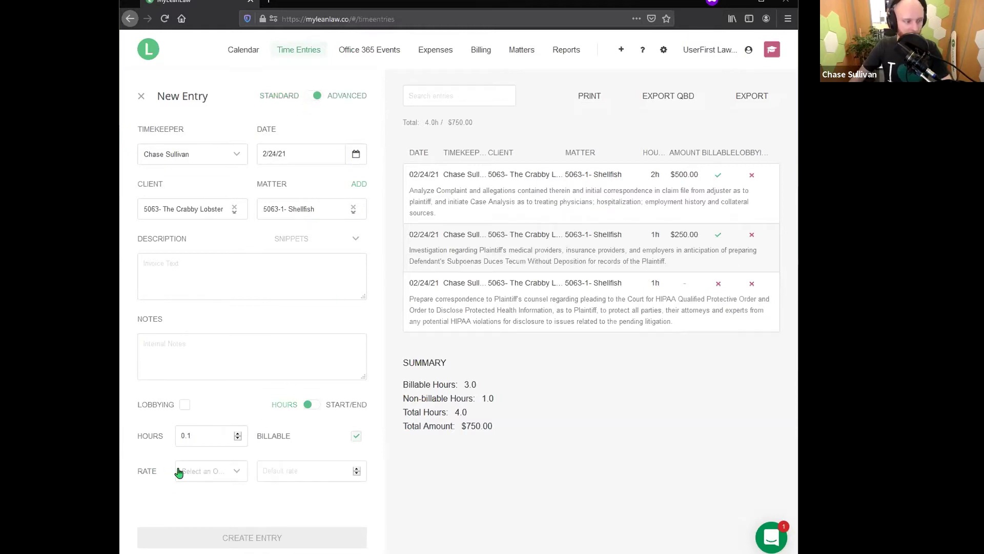
click(198, 472)
scroll(221, 480, down, 1)
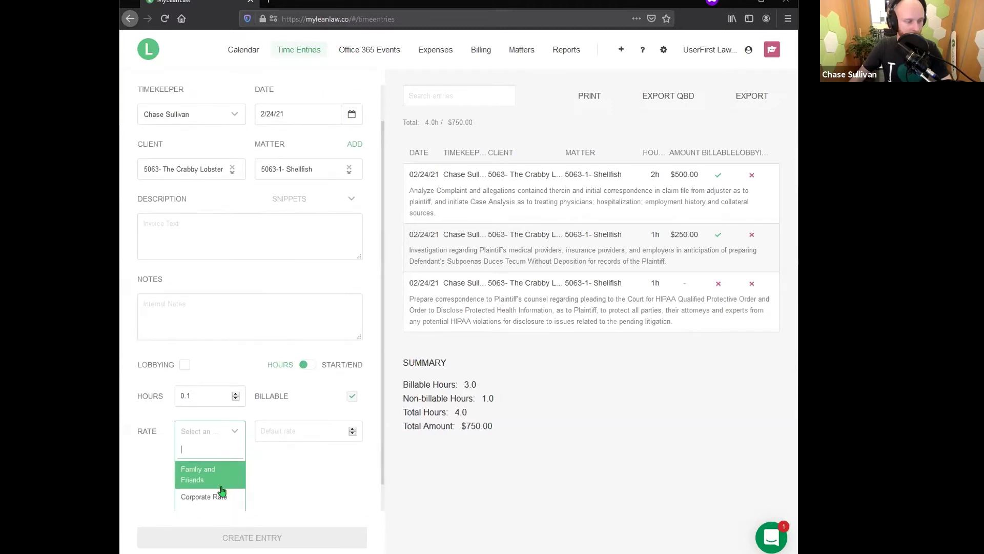
click(297, 479)
scroll(298, 483, down, 1)
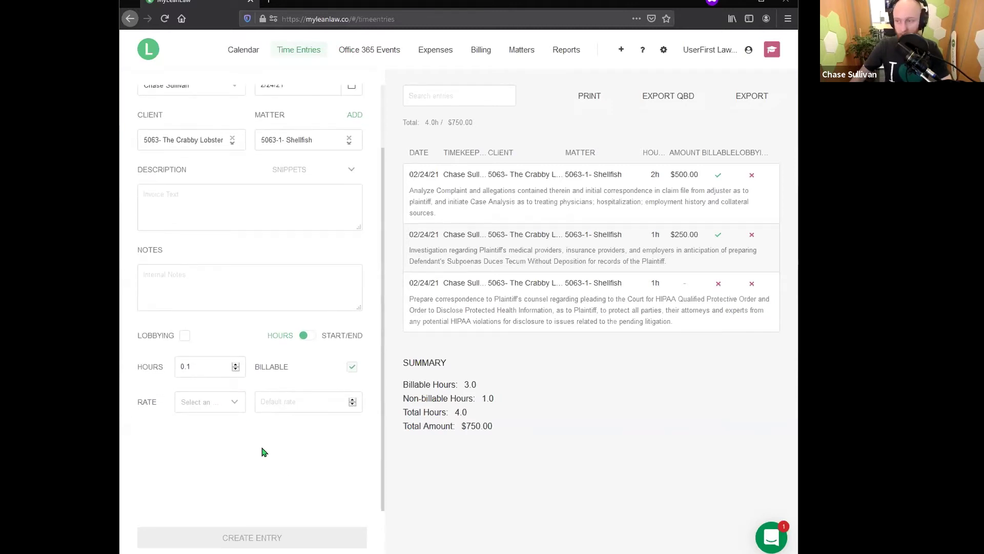
click(232, 405)
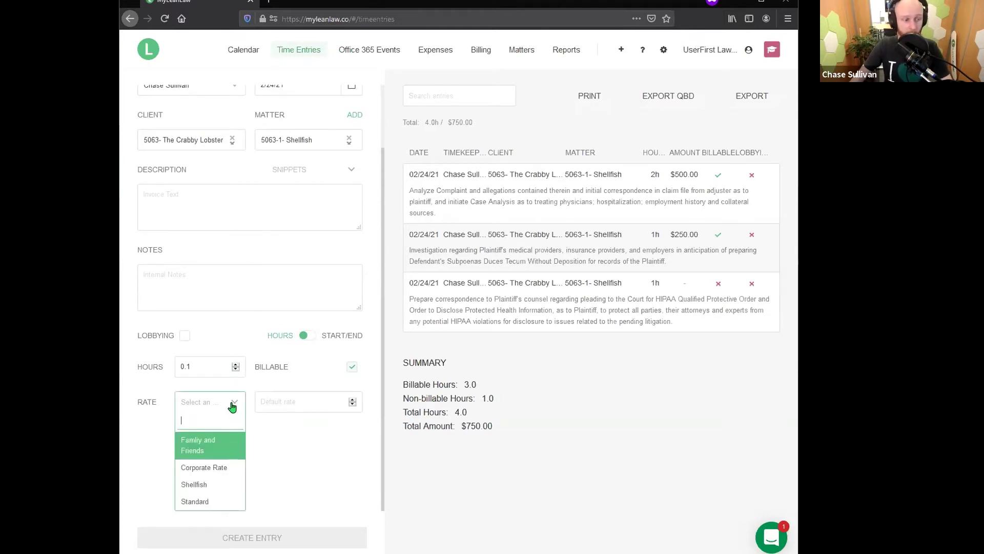
click(210, 484)
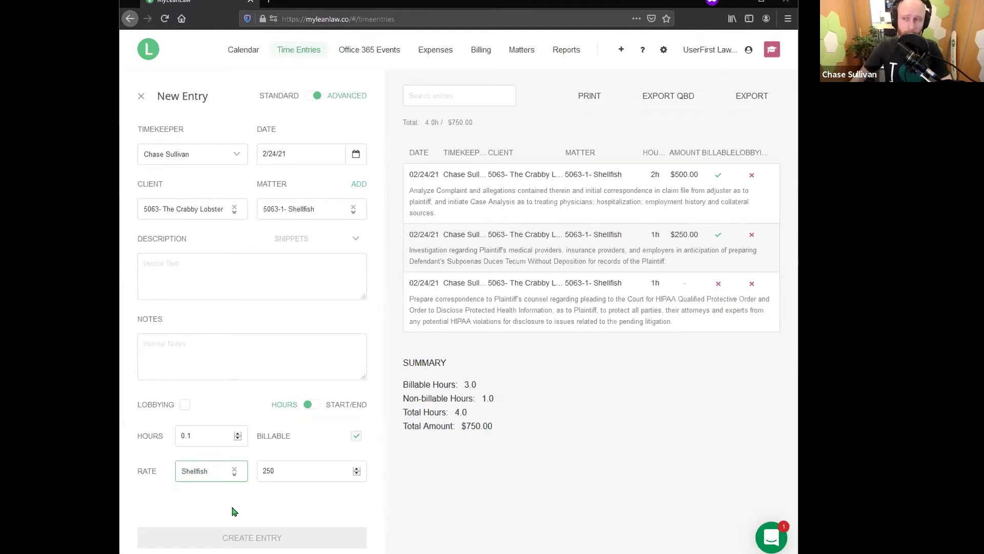
- Change the new time entry's rate to Corporate Rate
click(207, 472)
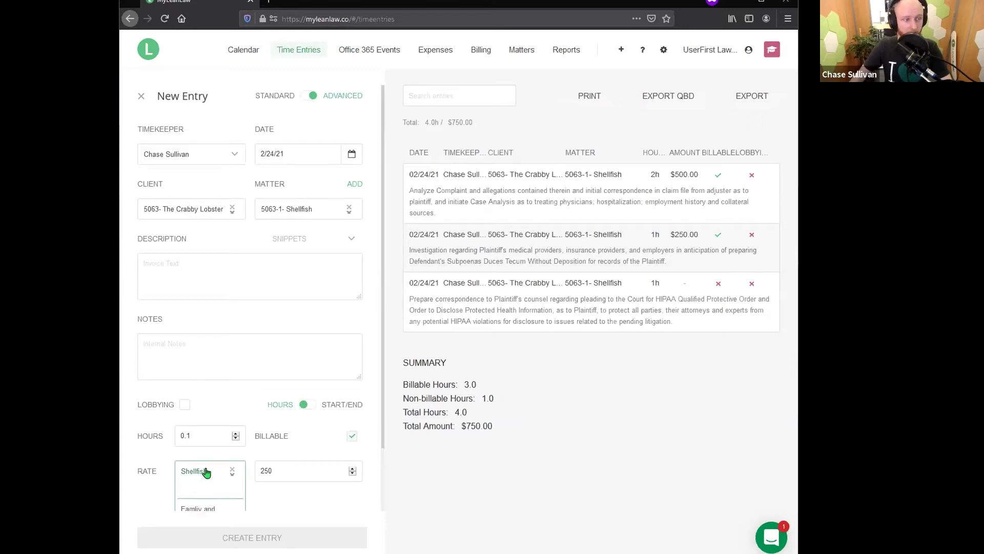
scroll(292, 500, down, 2)
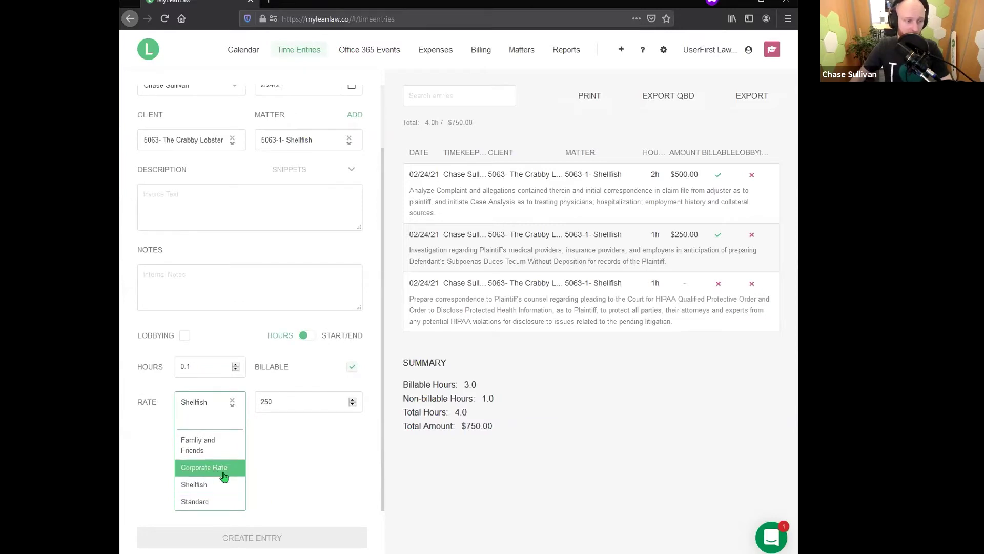
click(206, 467)
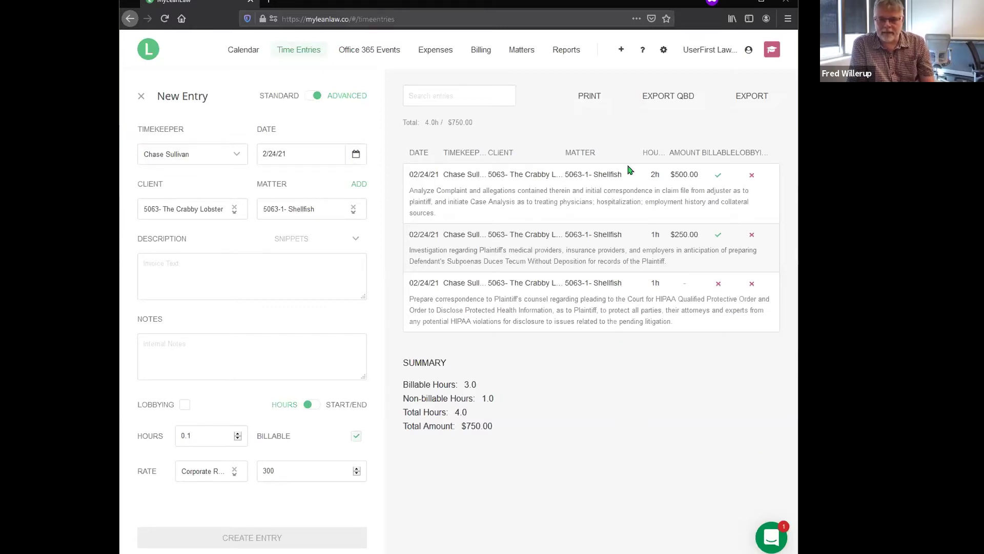
- Open the Time Entry group in the firm's user permissions and grant View and Adjust Rates to the Time Keeper role
click(664, 50)
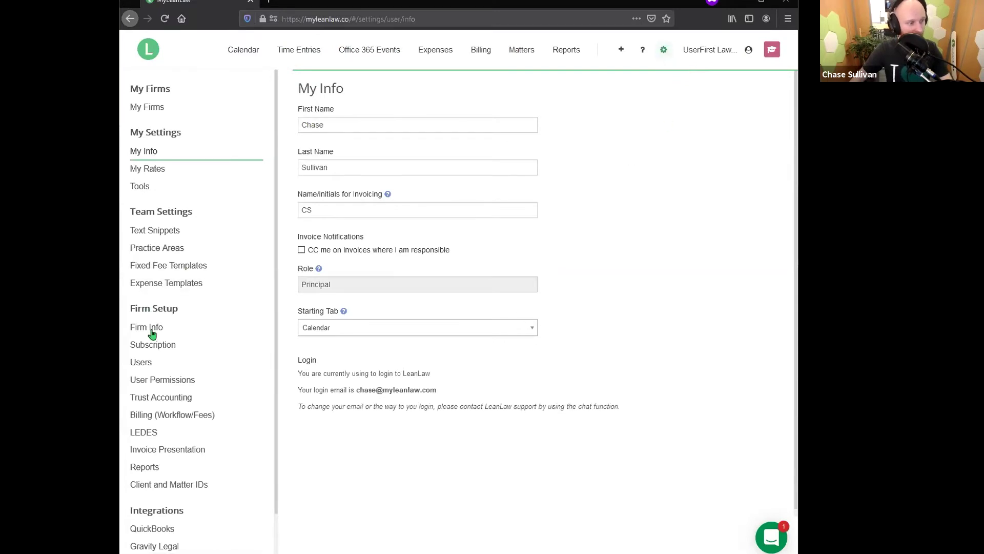
click(146, 380)
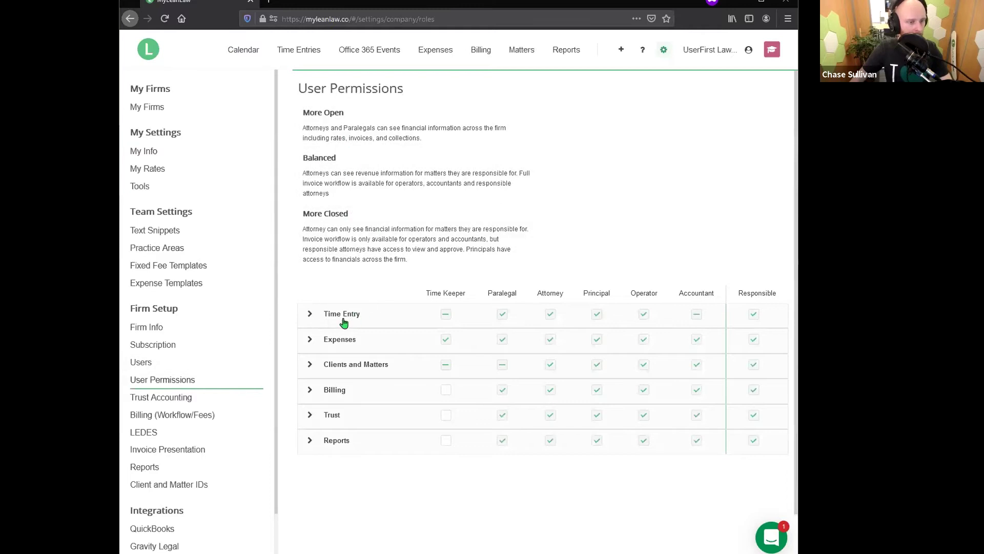
click(331, 320)
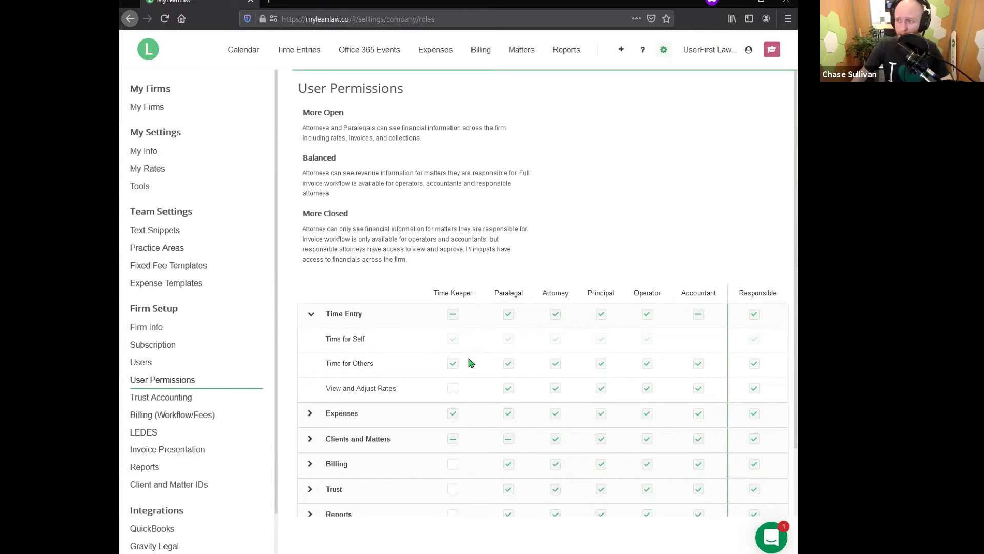
click(453, 389)
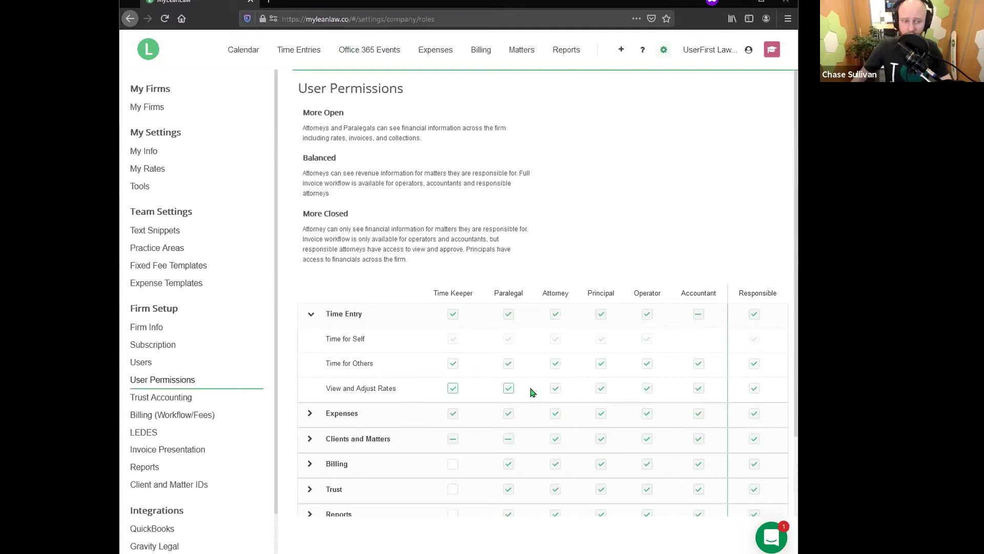
- Remove the View and Adjust Rates permission from the Time Keeper, Paralegal and Attorney roles
click(453, 390)
click(508, 389)
click(555, 388)
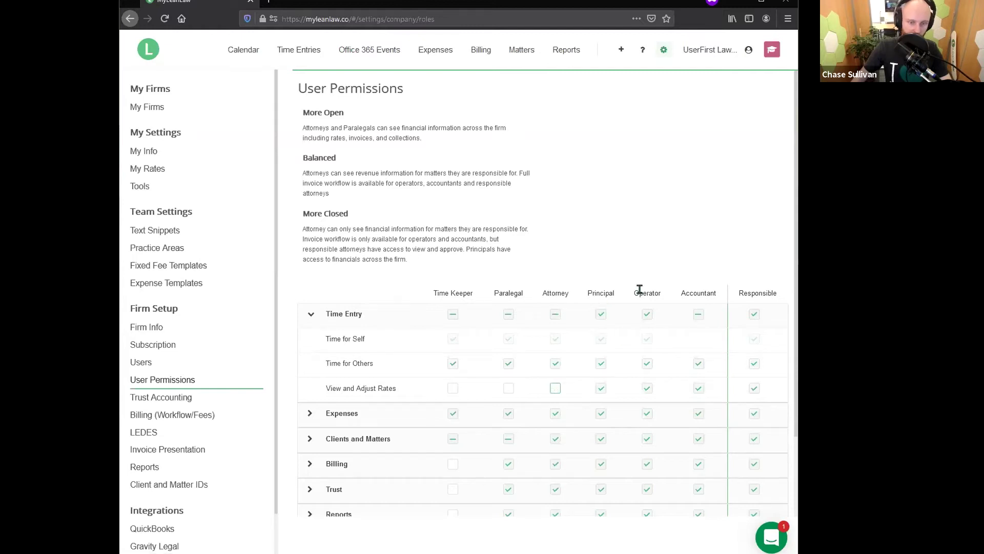
- Remove the View and Adjust Rates permission from the Accountant role and leave the permissions page without saving
click(699, 389)
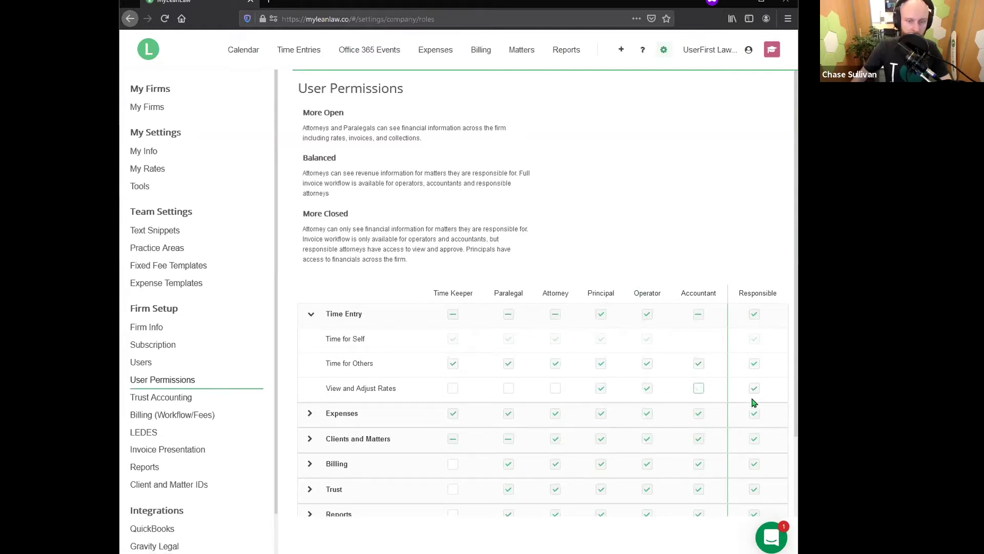
scroll(662, 395, down, 3)
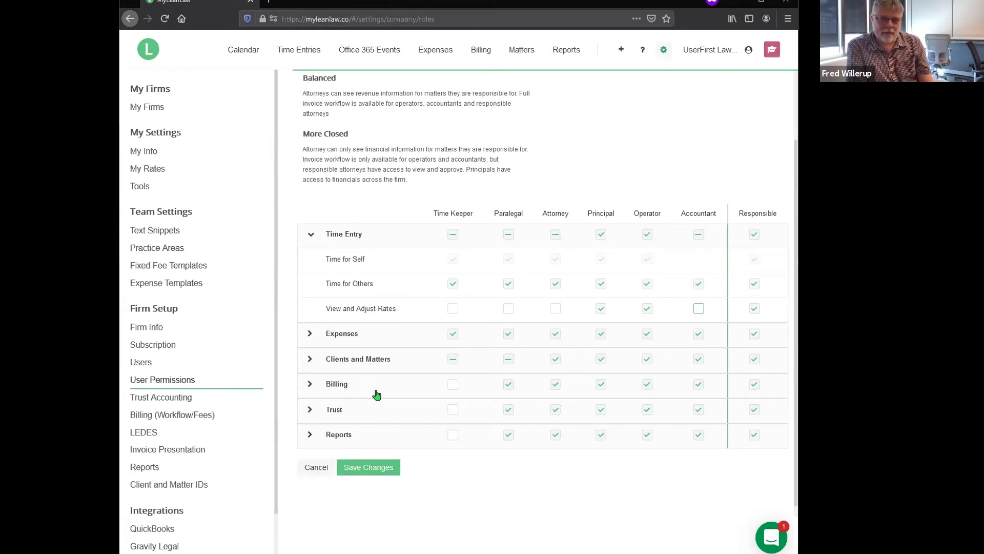
scroll(389, 410, up, 1)
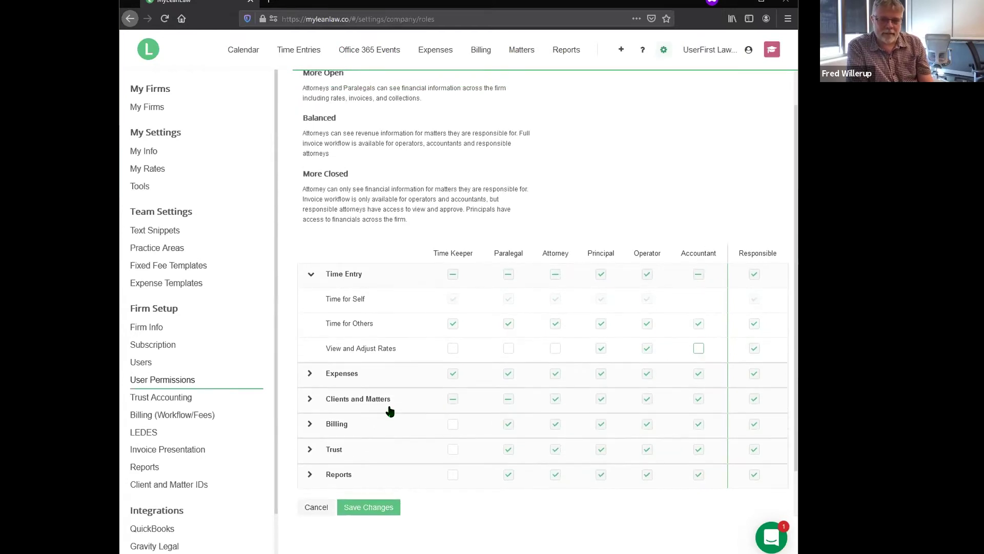
scroll(390, 410, up, 1)
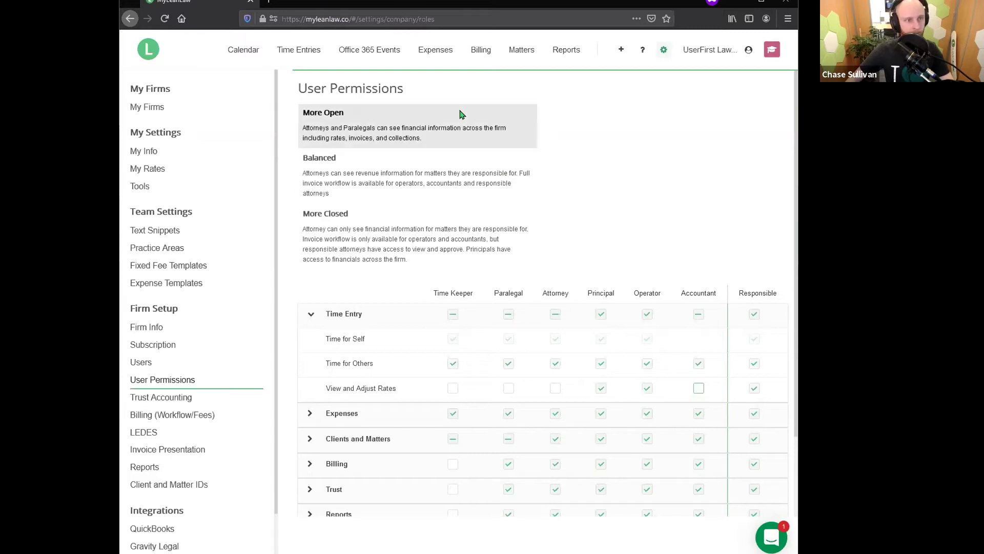
click(311, 50)
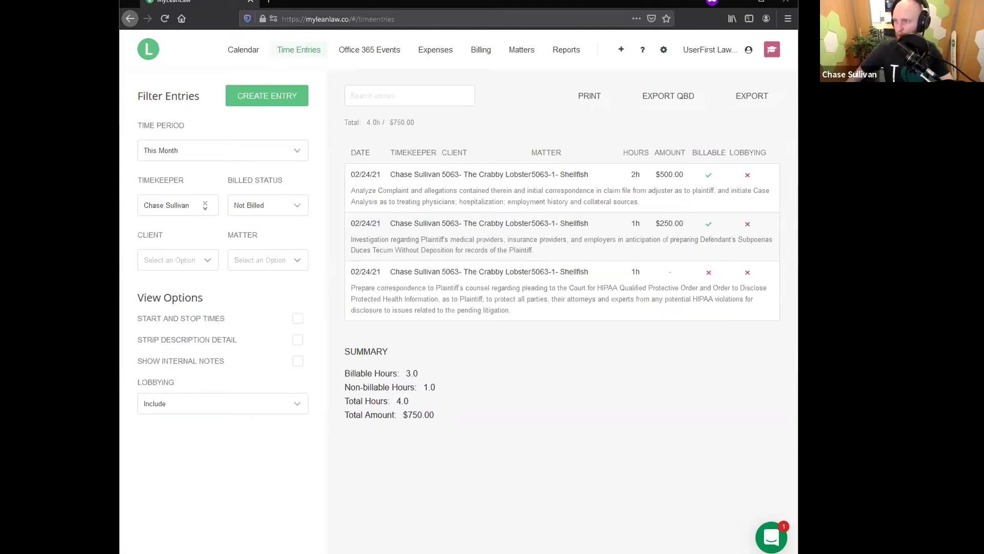
key(alt+Left)
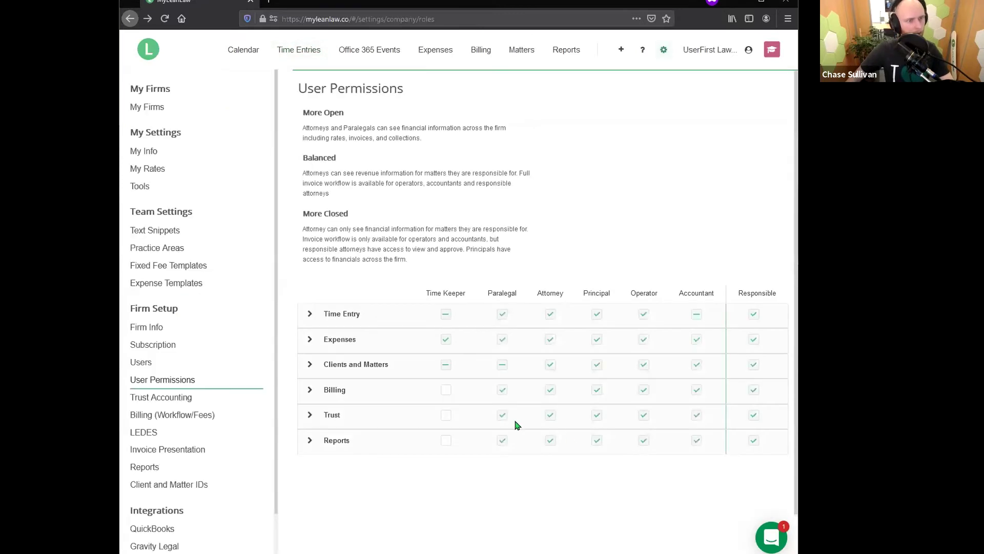
- Grant the Time Keeper role all Time Entry permissions, clear them again and cancel the unsaved permission changes
click(361, 323)
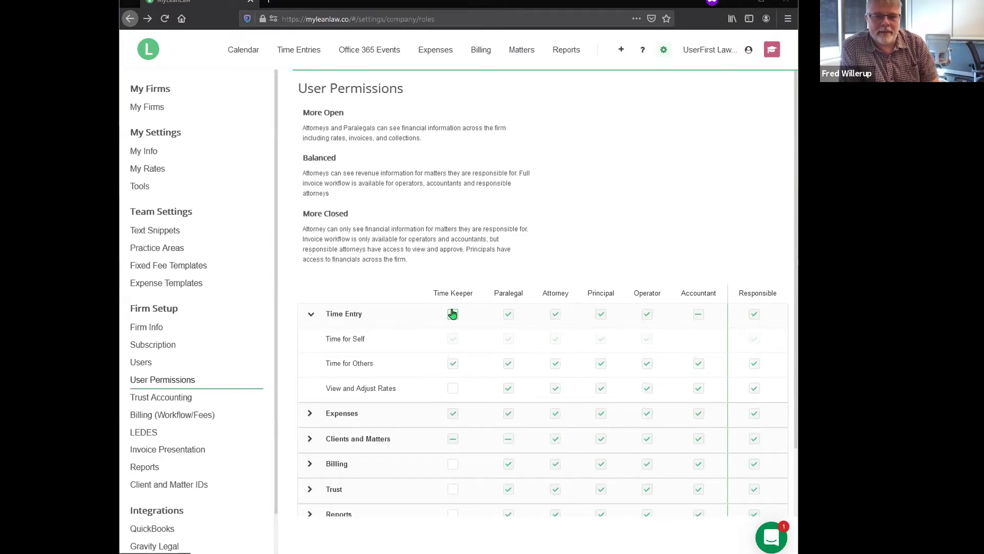
click(453, 389)
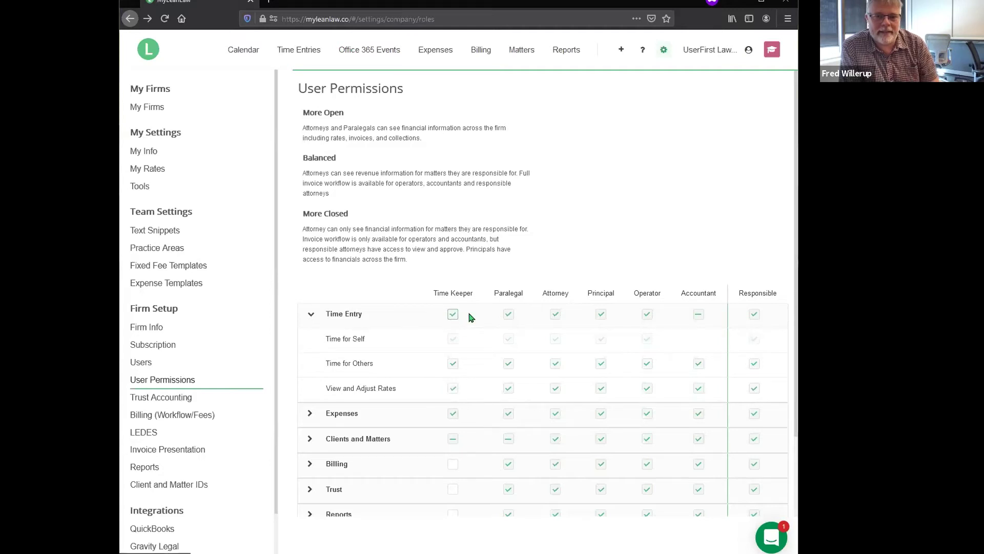
click(451, 314)
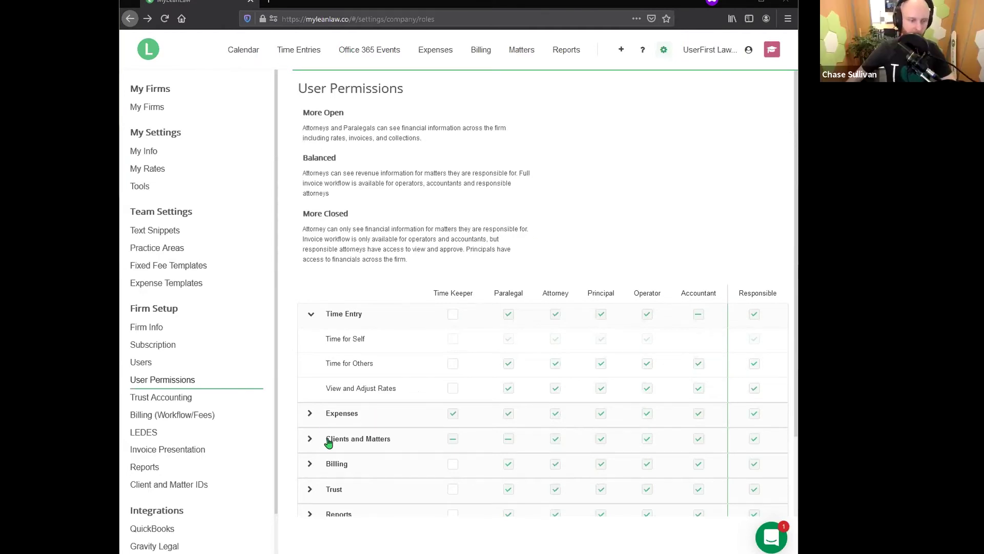
click(508, 439)
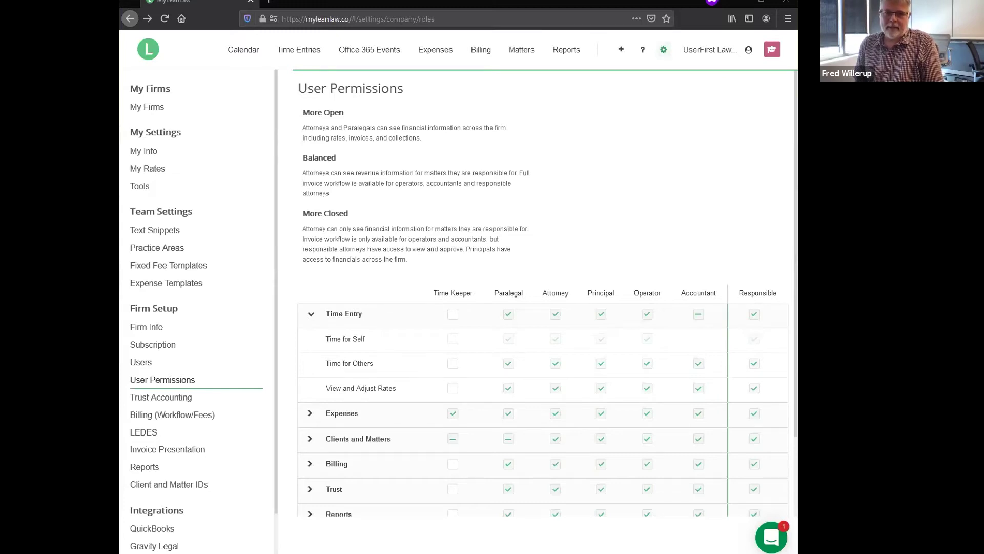
scroll(628, 182, down, 3)
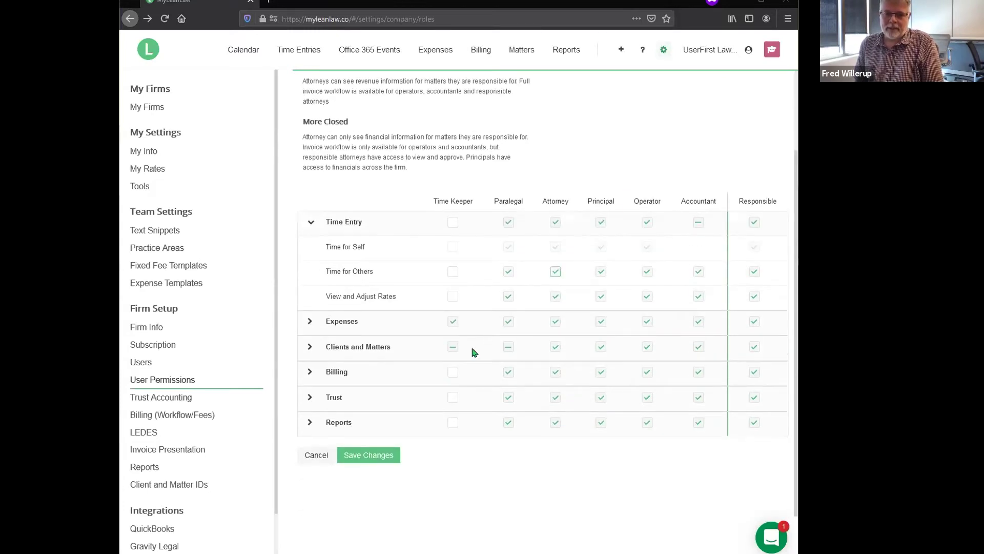
click(311, 455)
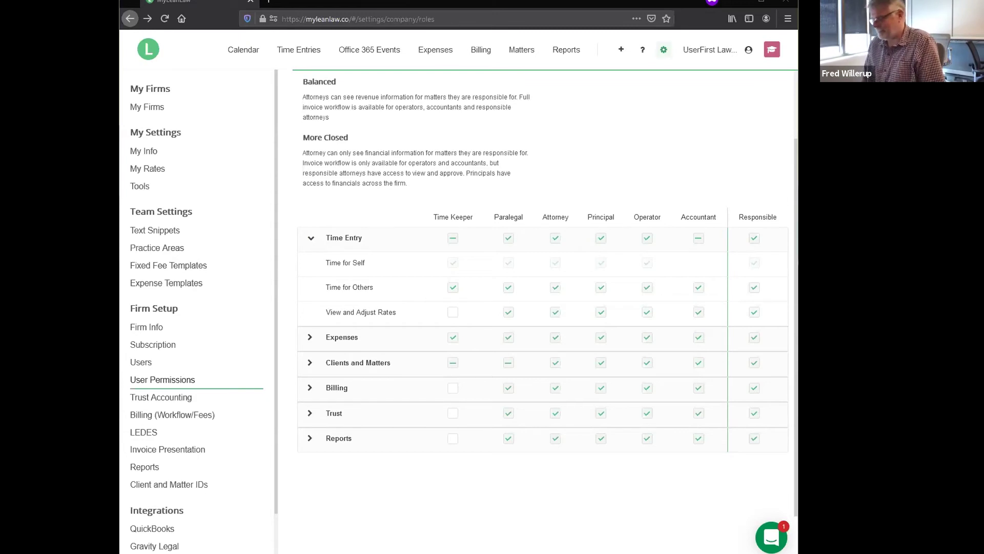
- Search the matters for "shell" and open the Shellfish matter's billing and rates settings
click(482, 55)
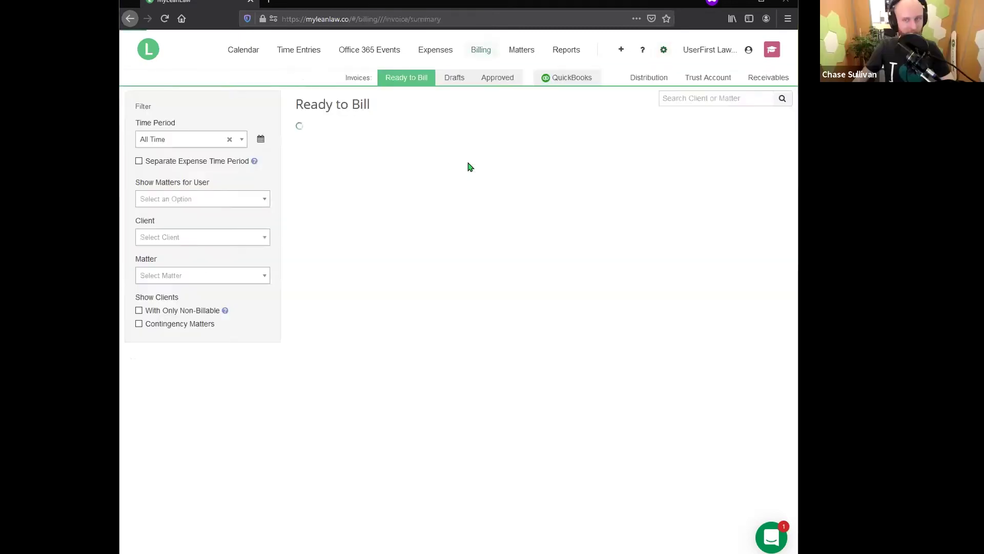
click(523, 58)
click(694, 95)
text(shell)
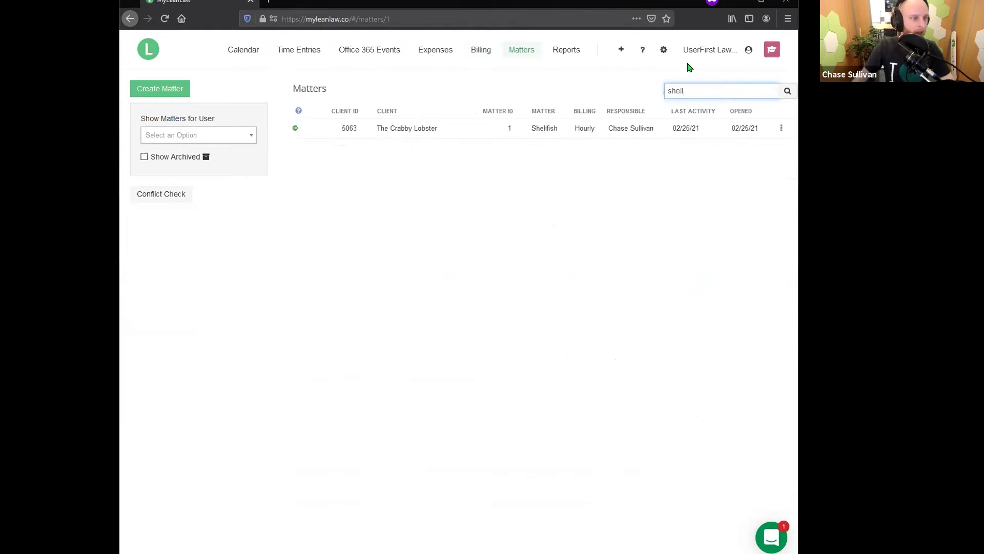
click(550, 129)
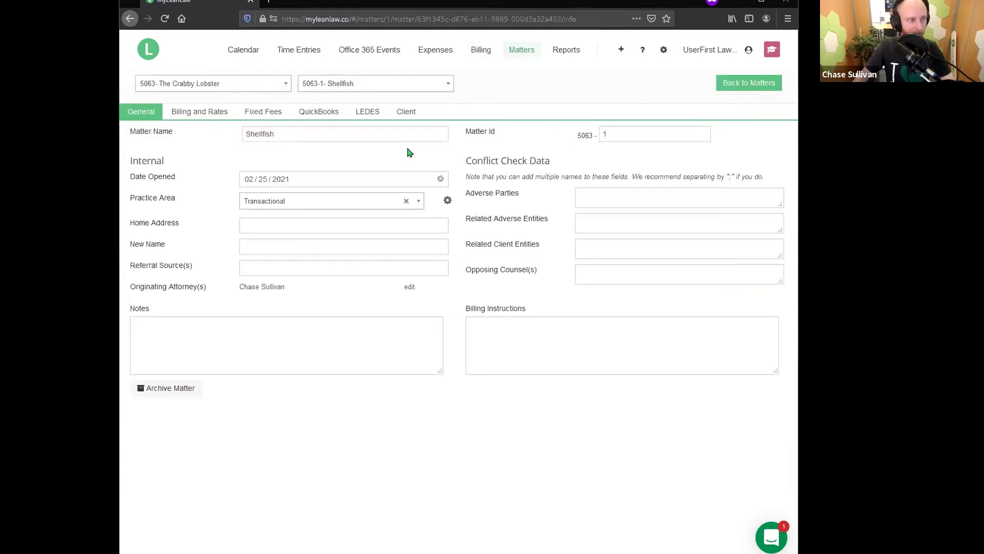
click(213, 110)
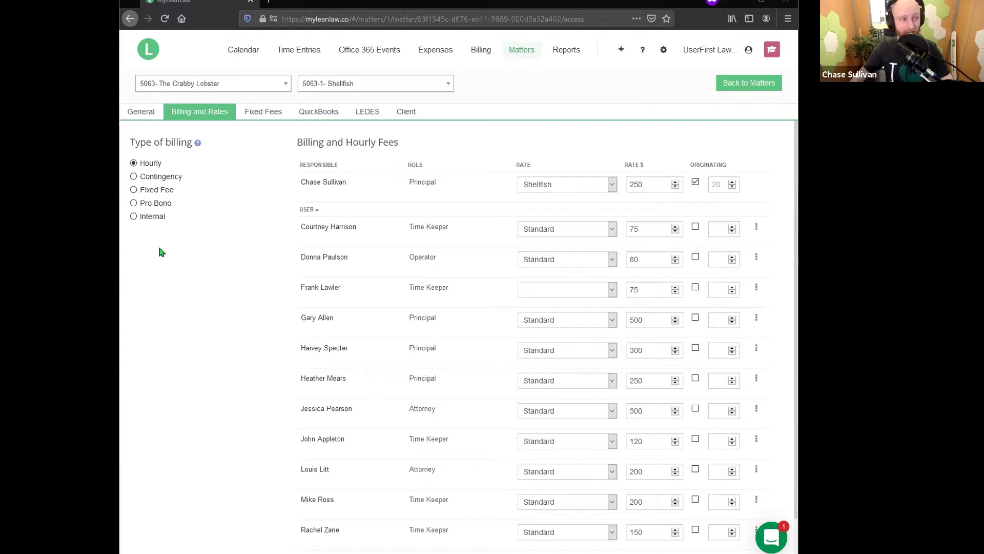
- Change the Shellfish matter's type of billing to Fixed Fee and open its fixed fee charges
click(158, 193)
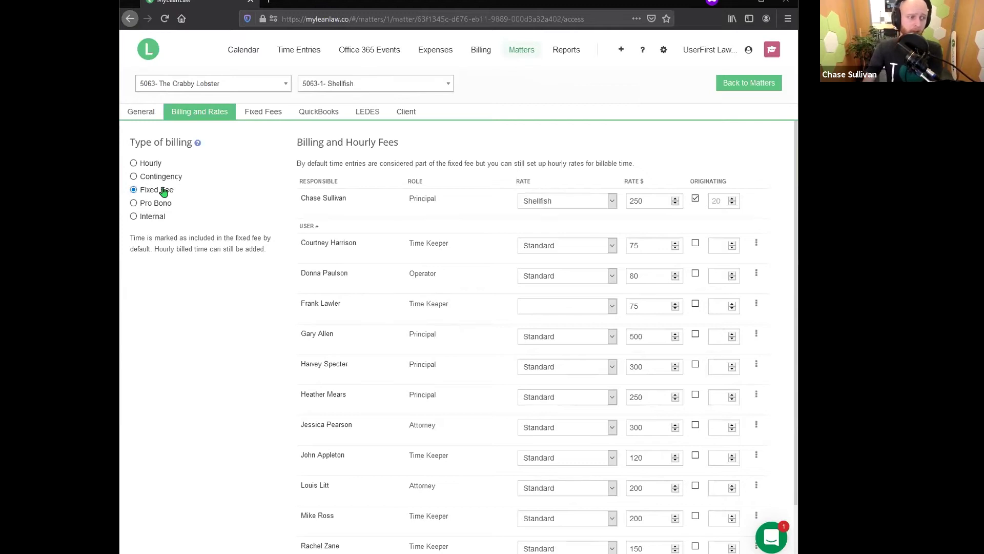
click(253, 117)
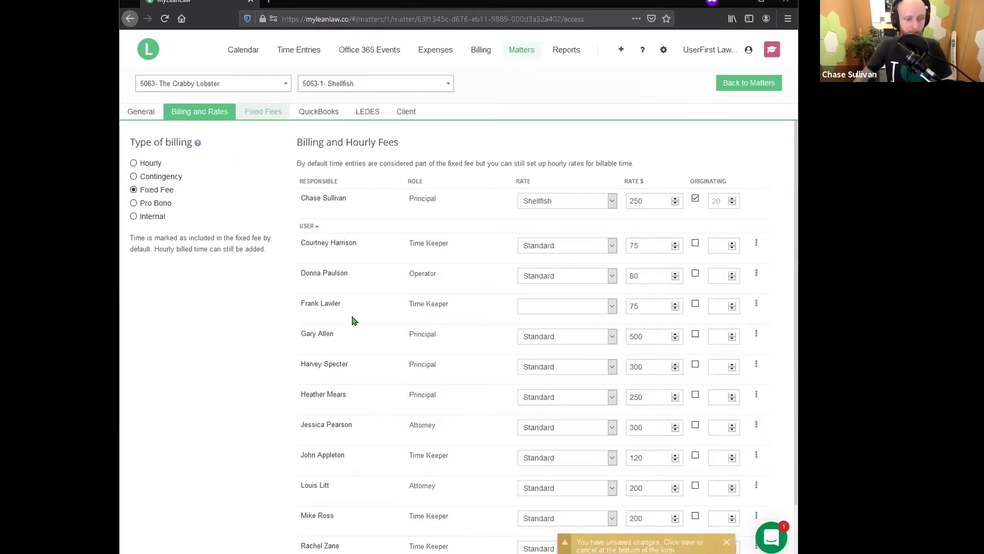
scroll(351, 521, down, 2)
click(314, 545)
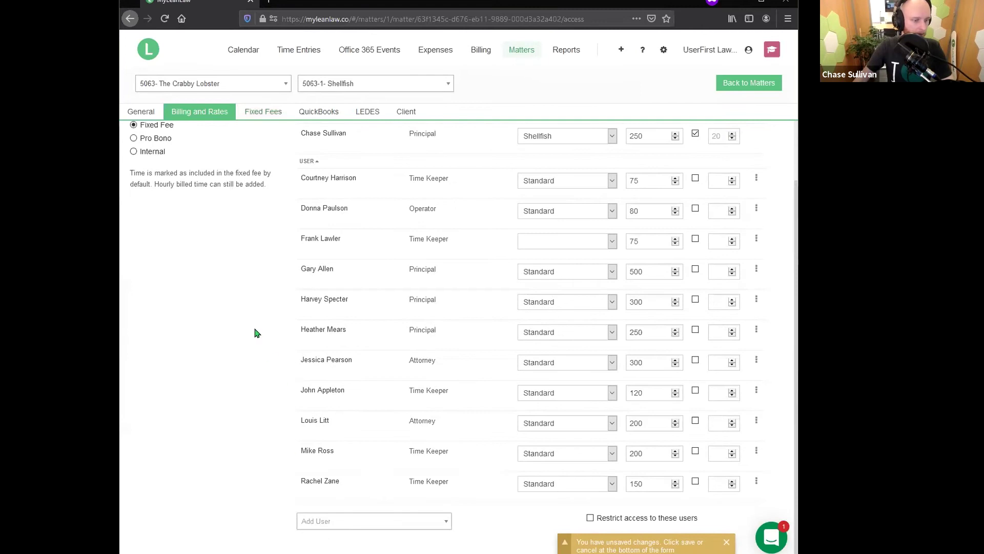
scroll(255, 332, up, 2)
click(263, 116)
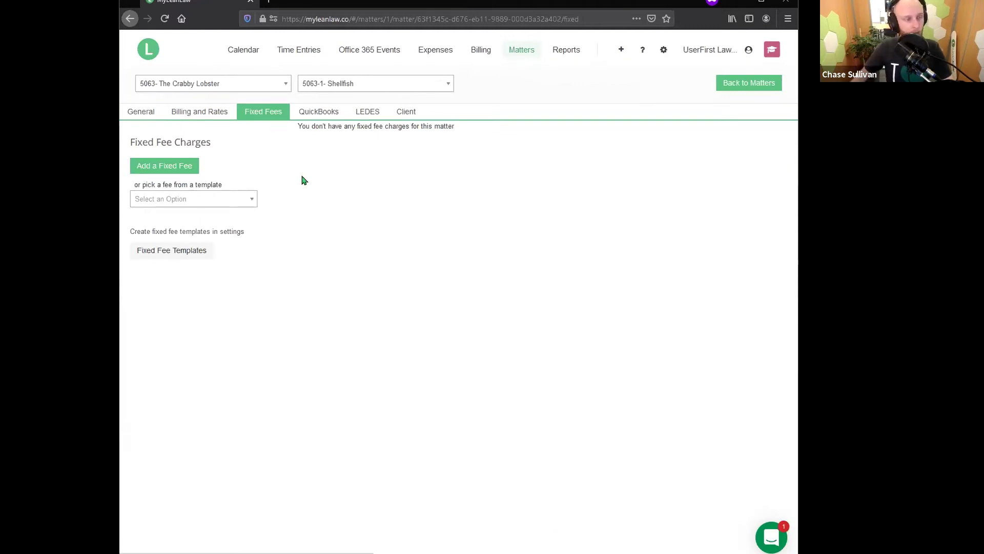
- Start a new fixed fee of $5000 dated 2/24/21 and enter a short greeting as its invoice description
click(176, 168)
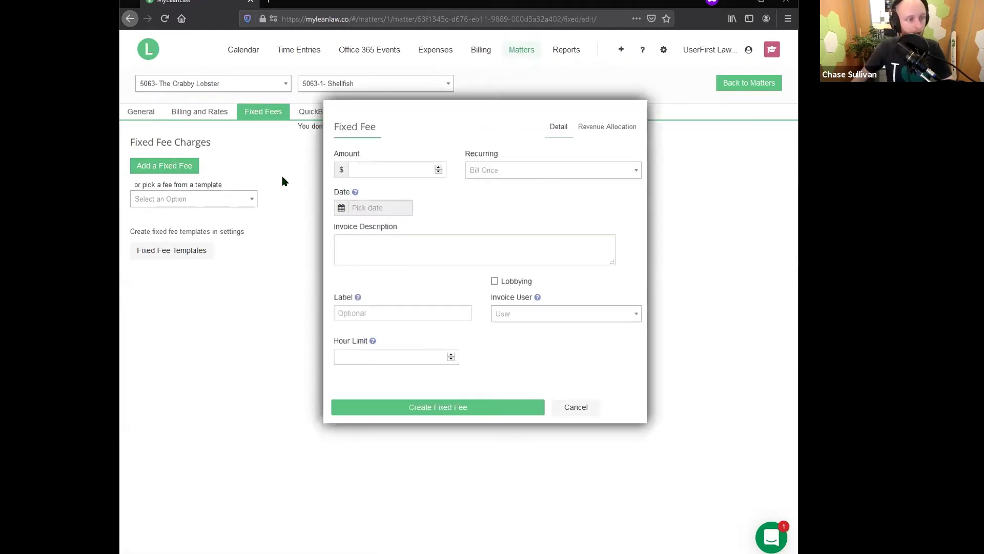
click(385, 167)
text(5)
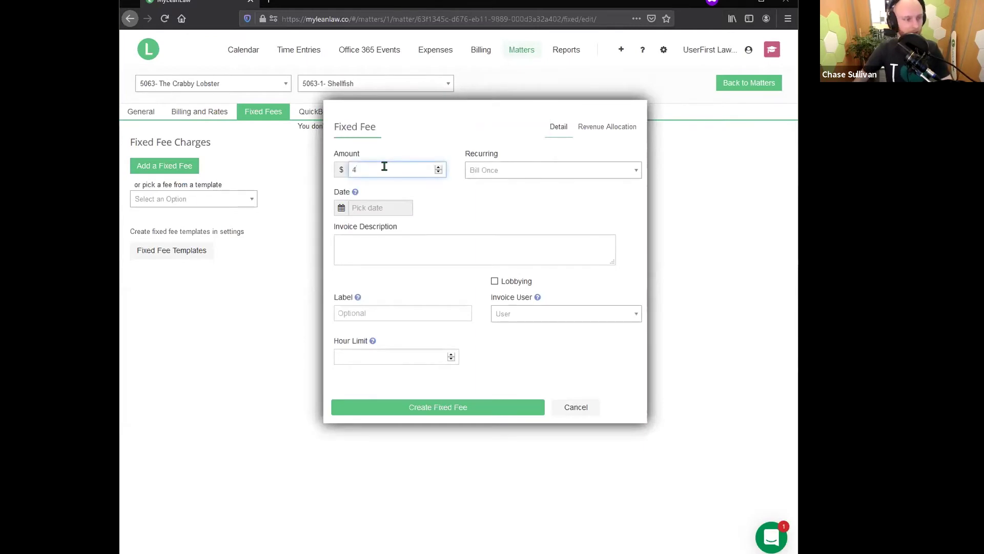
text(000)
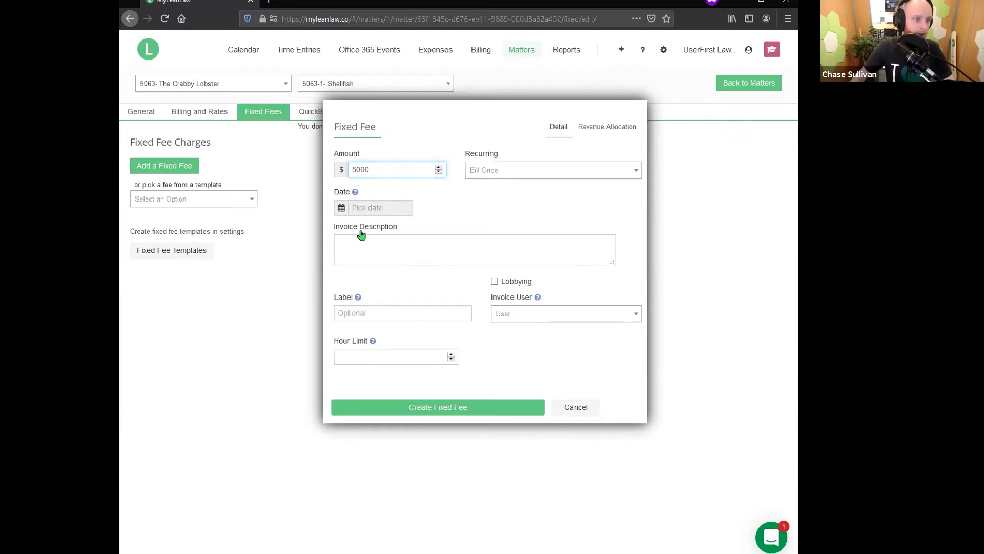
click(368, 208)
click(431, 305)
click(396, 242)
text(Hello Fred)
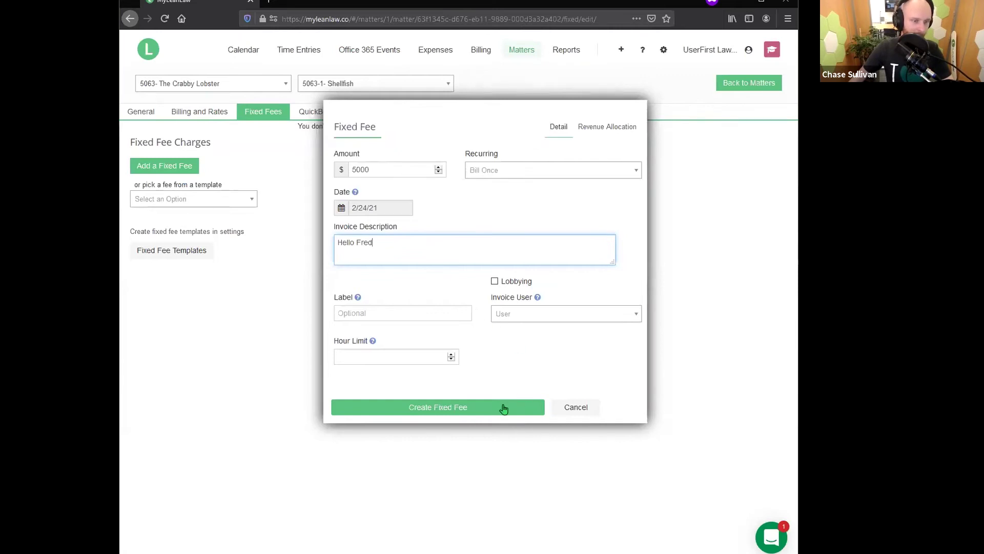
- Assign the matter's responsible principal as the fixed fee's invoice user and create the fee
click(490, 416)
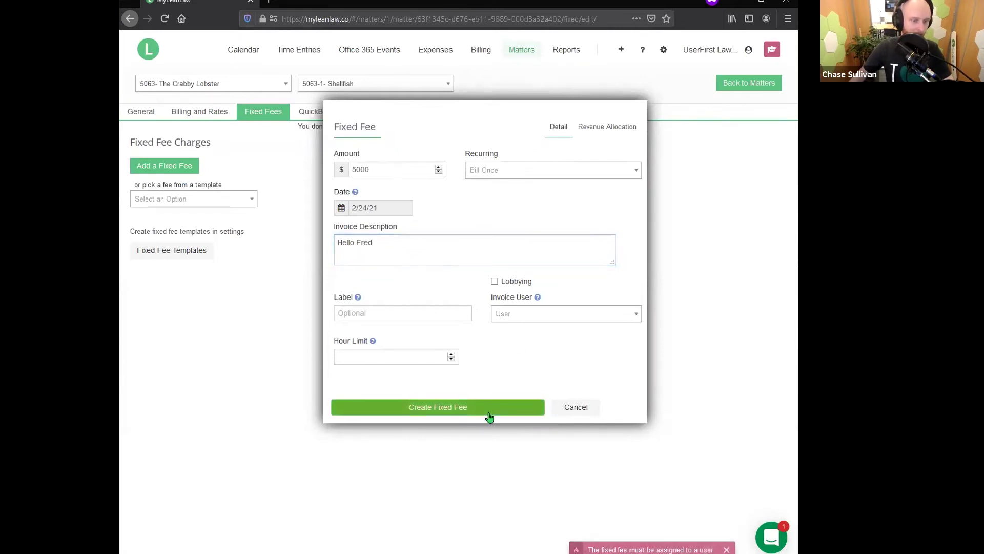
click(525, 315)
click(508, 361)
click(457, 407)
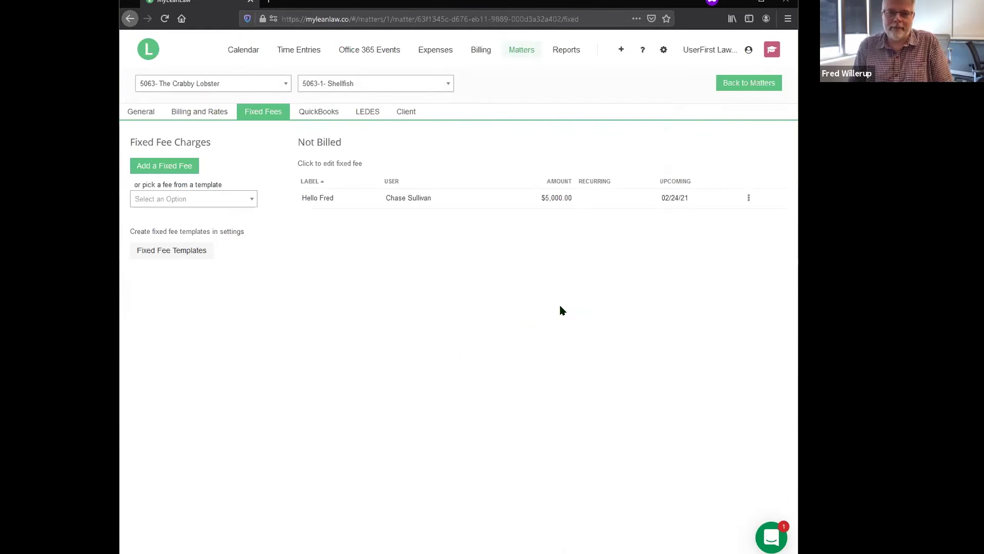
- Edit the $5,000 fixed fee to have an hour limit of 10 and a limit rate of $300, and save it
click(346, 204)
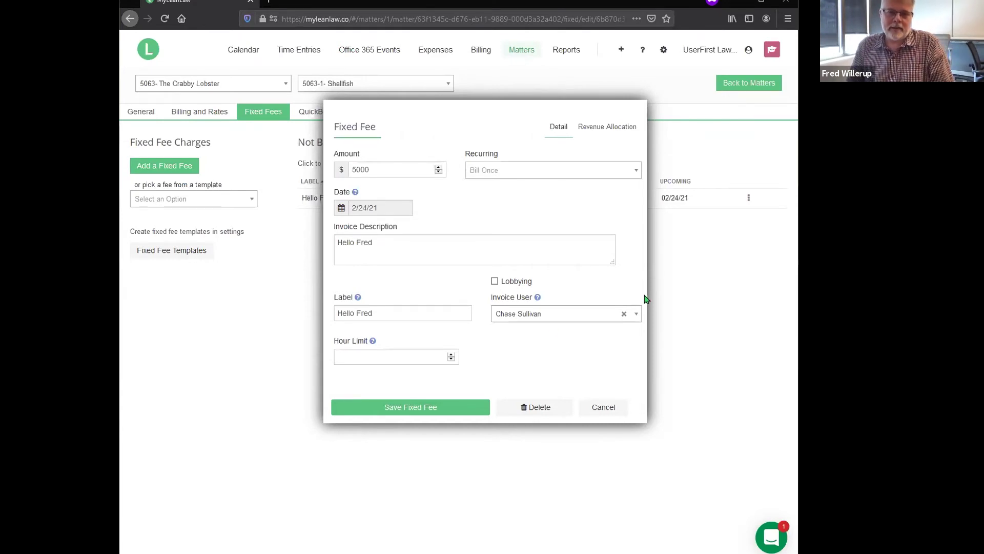
mouse_move(373, 341)
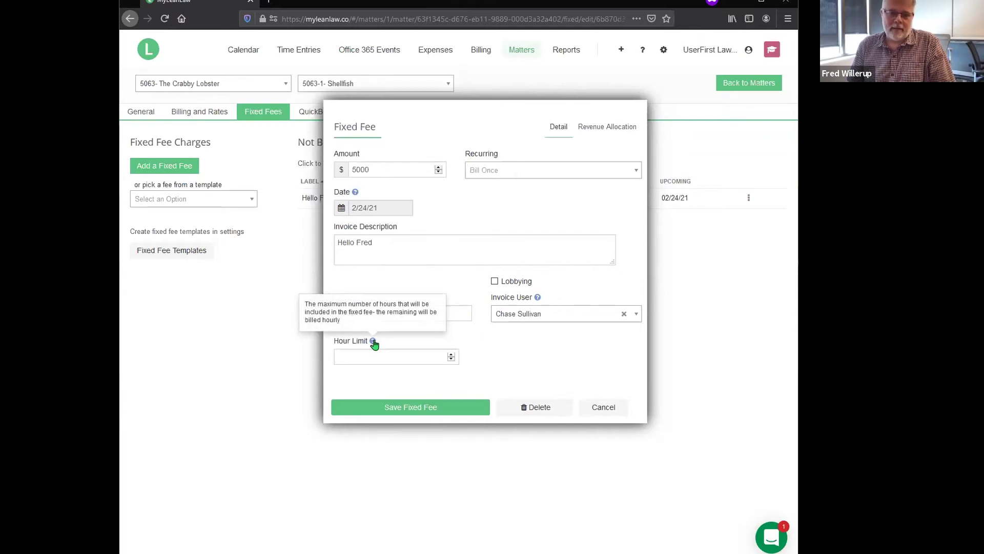
click(379, 351)
text(10)
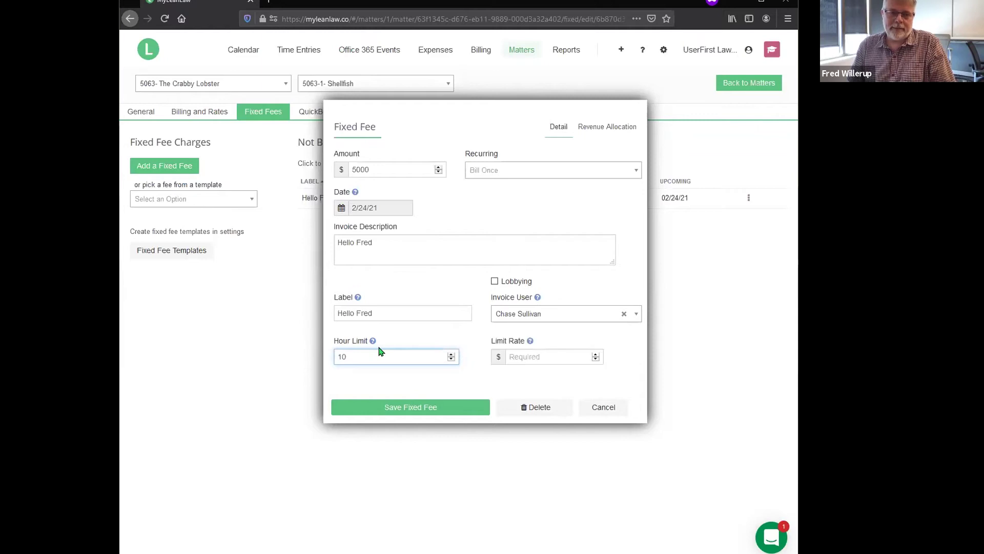
click(521, 354)
text(300)
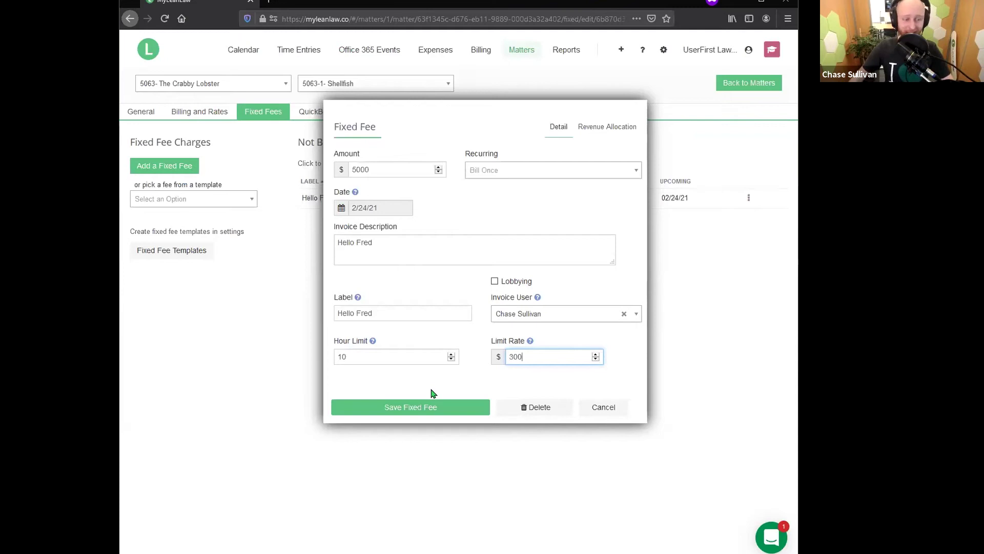
click(403, 414)
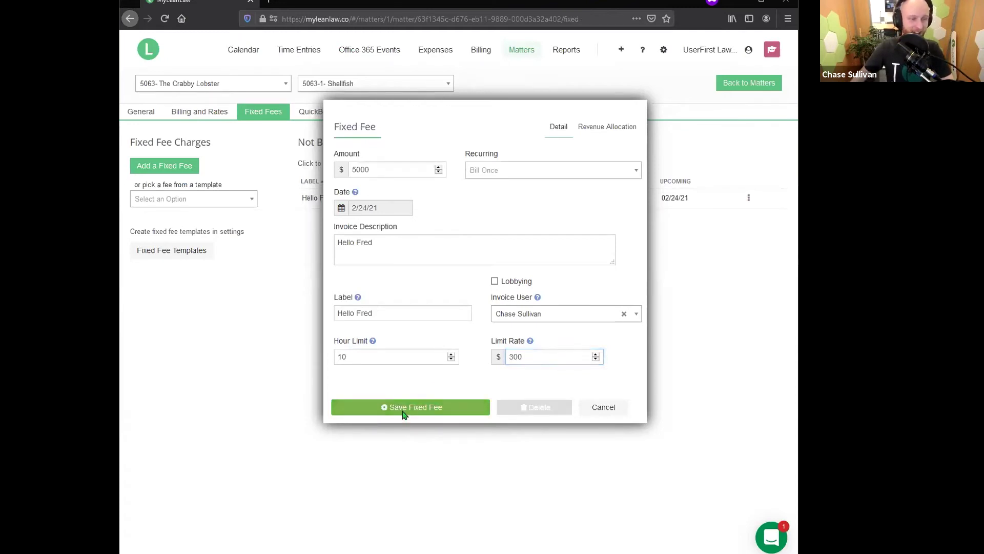
- Save the Shellfish matter's Fixed Fee billing settings without updating its open time entries
click(186, 108)
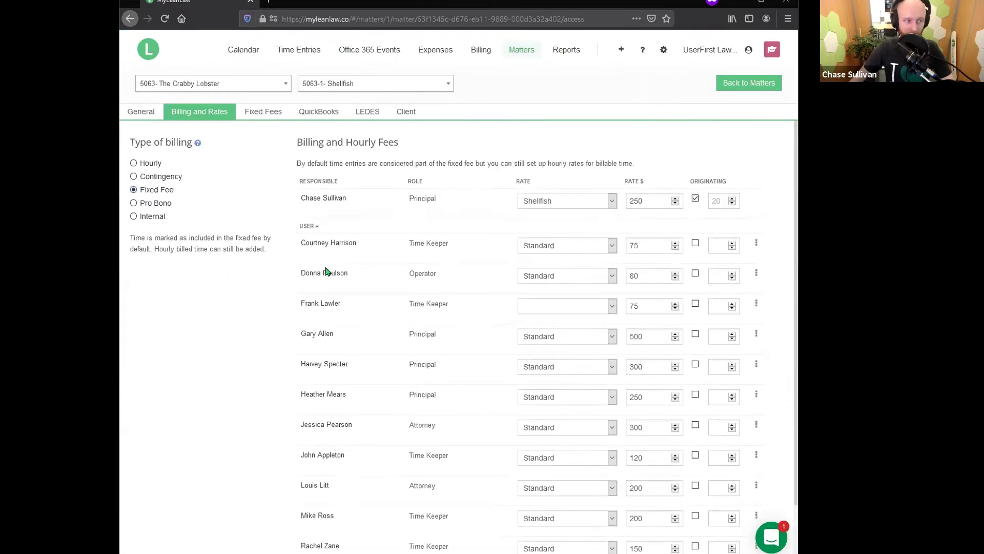
scroll(324, 267, down, 2)
click(370, 545)
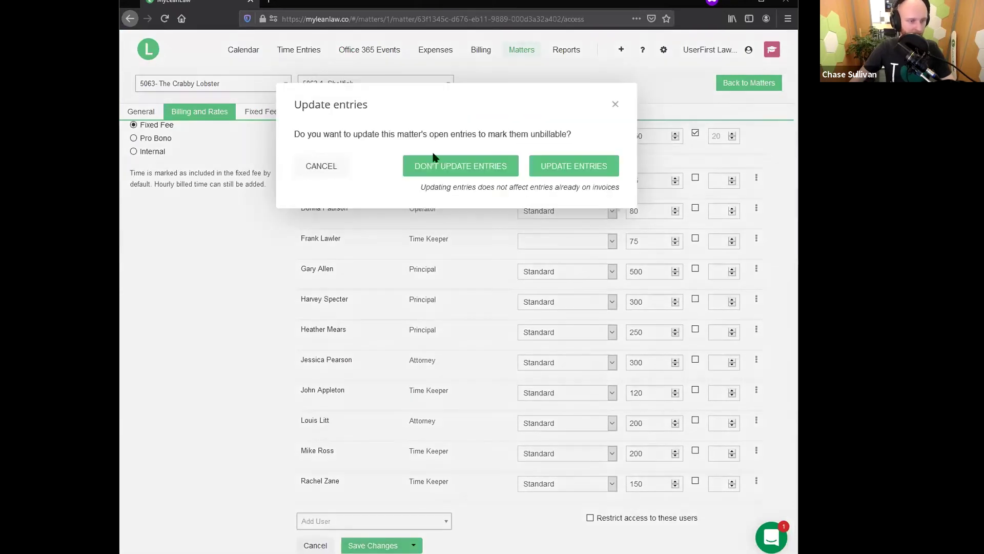
click(495, 172)
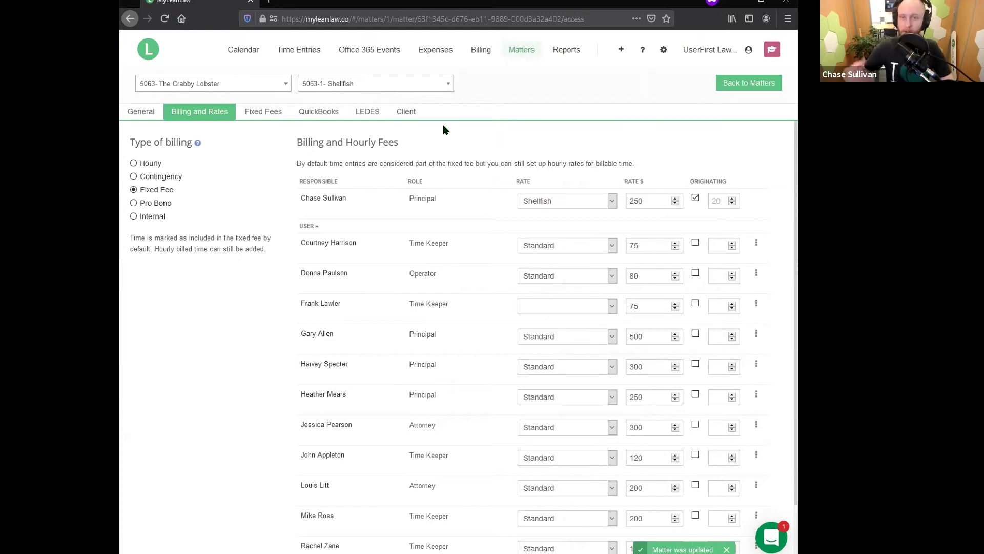
- Start a new time entry on the 5063-1 Shellfish matter to examine its option for inclusion in the fixed fee
click(280, 55)
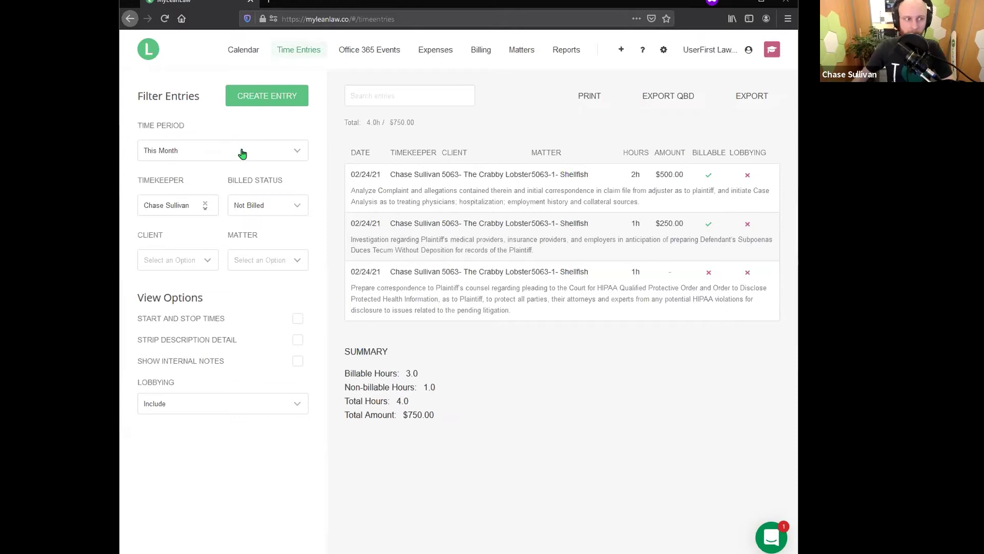
click(272, 95)
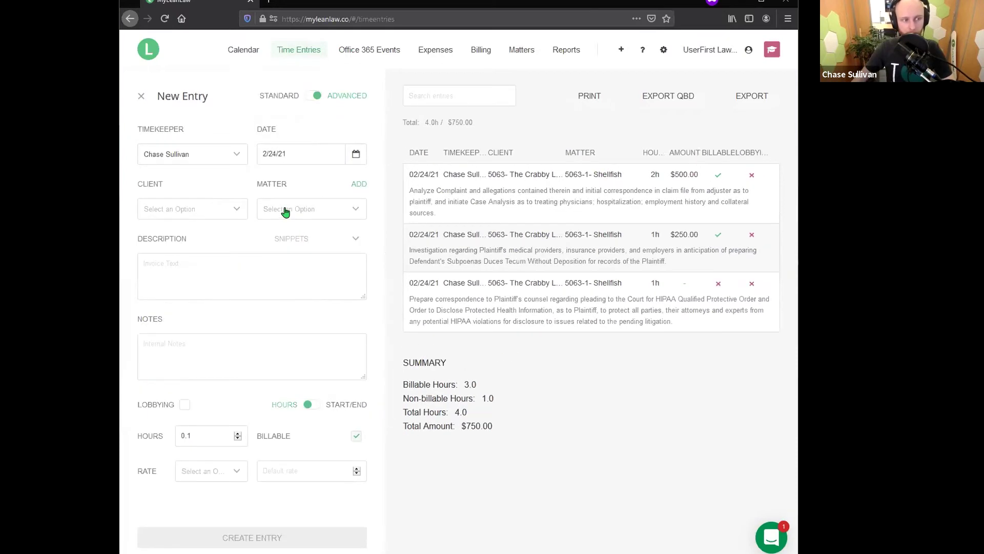
click(285, 210)
text(shell)
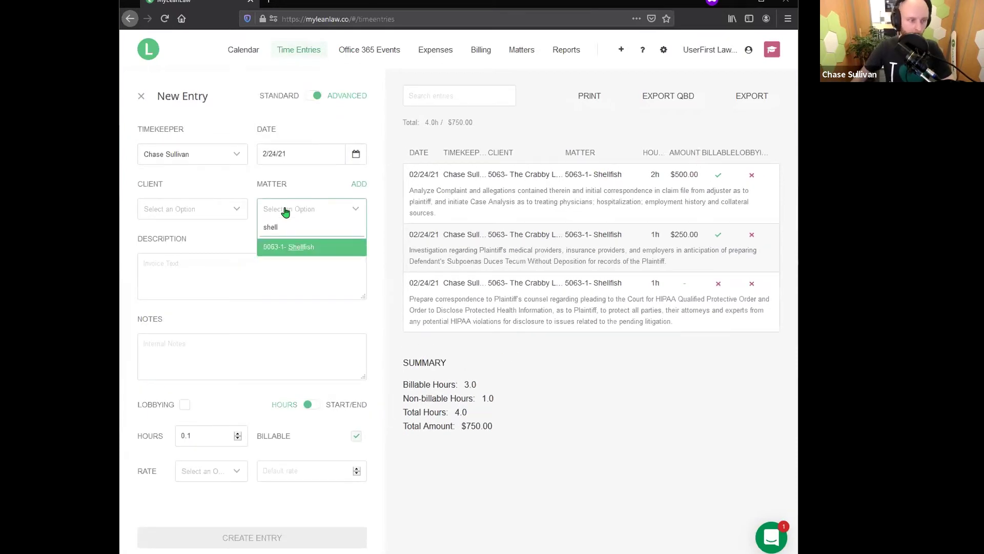
click(287, 247)
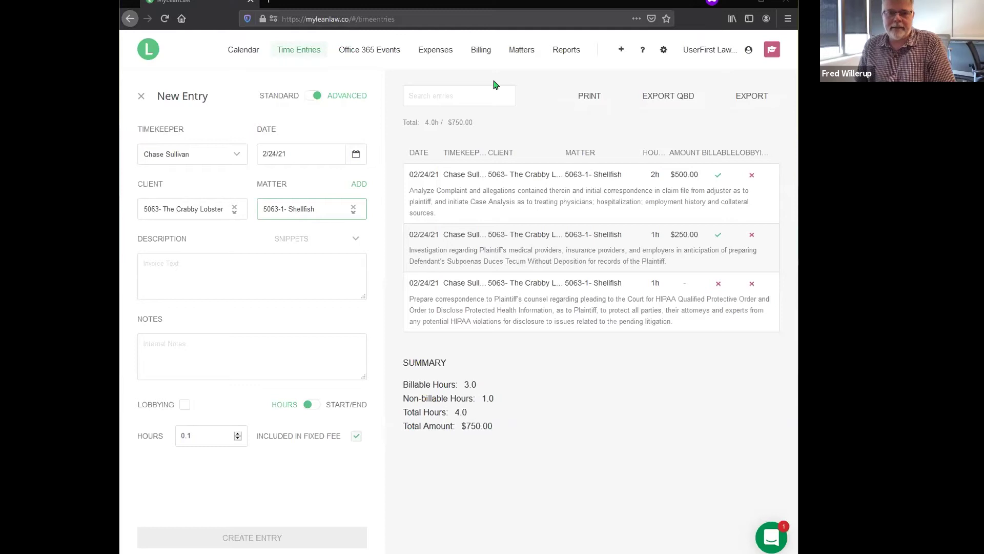
- Find the Shellfish matter in the matters list and open its billing and rates settings
click(517, 54)
click(670, 88)
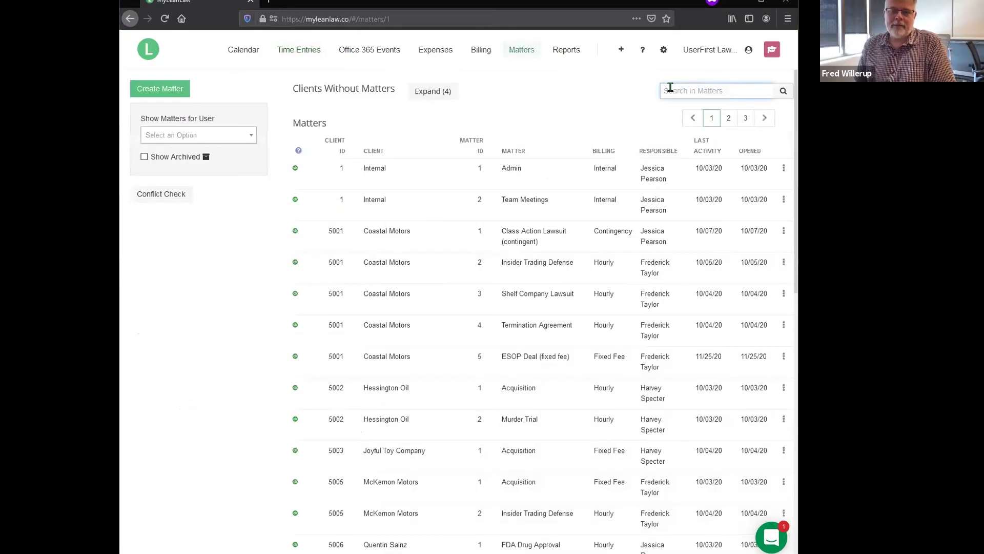
text(shell)
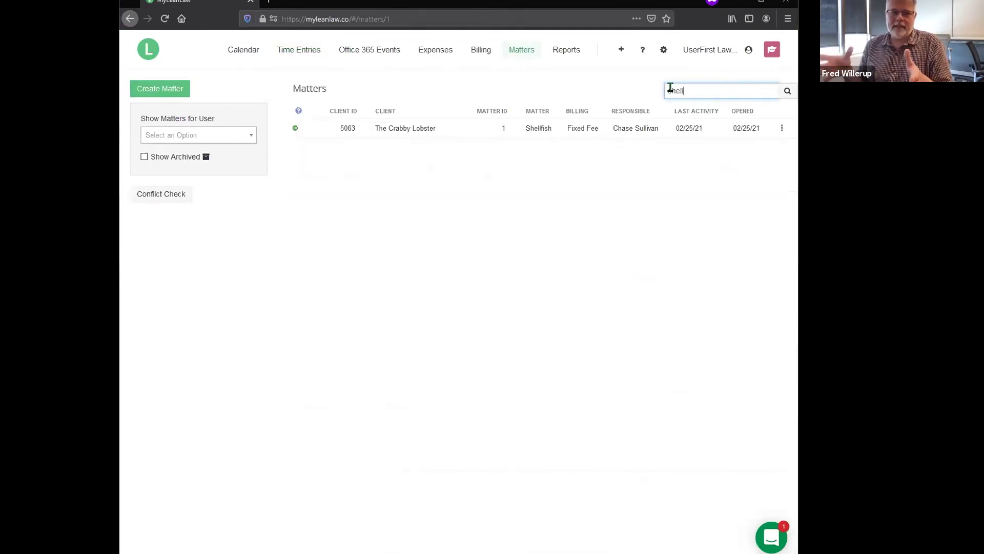
click(568, 129)
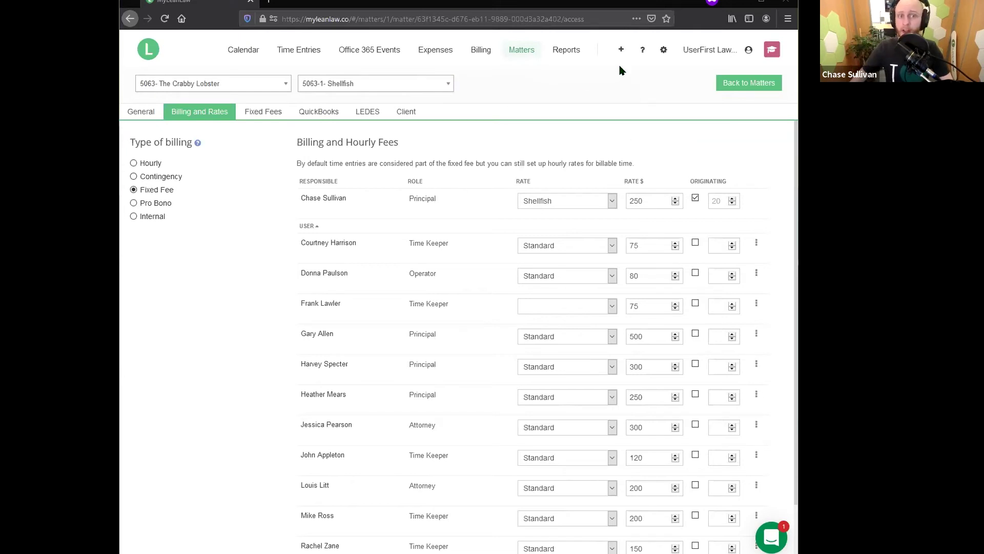
click(618, 50)
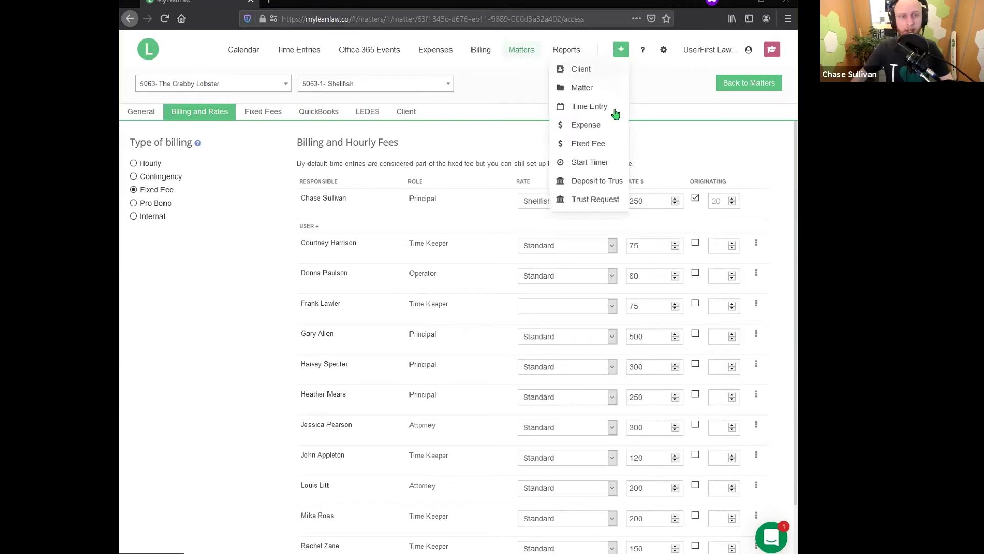
click(588, 144)
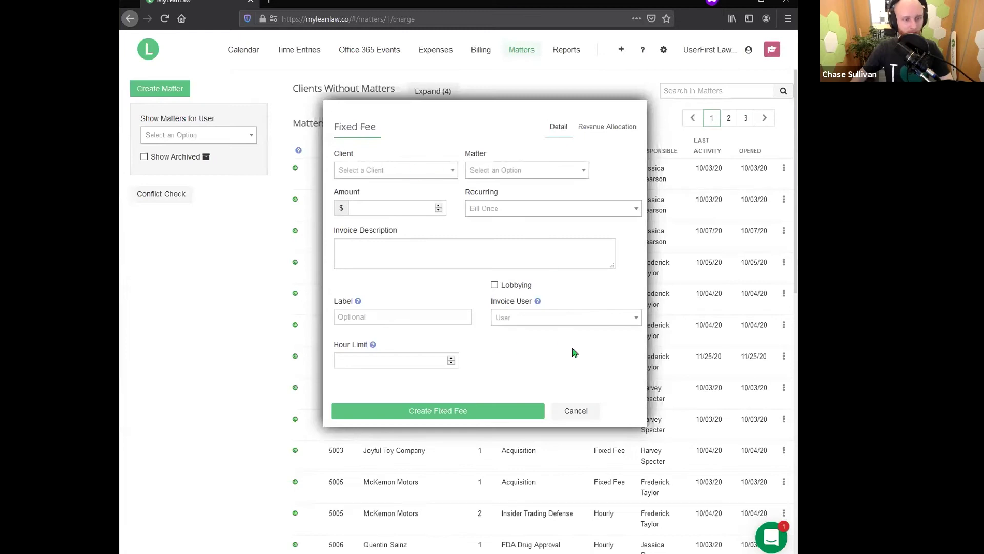
click(577, 416)
- Reopen the Shellfish matter's $5,000 fixed fee, examine its hour limit and limit rate, and return to the billing settings without changes
click(746, 86)
text(shell)
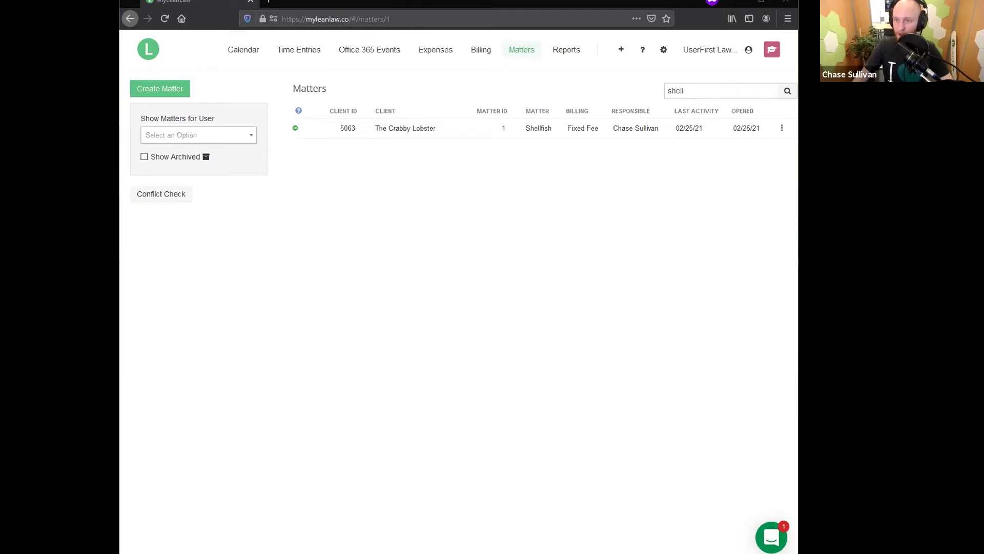
click(525, 124)
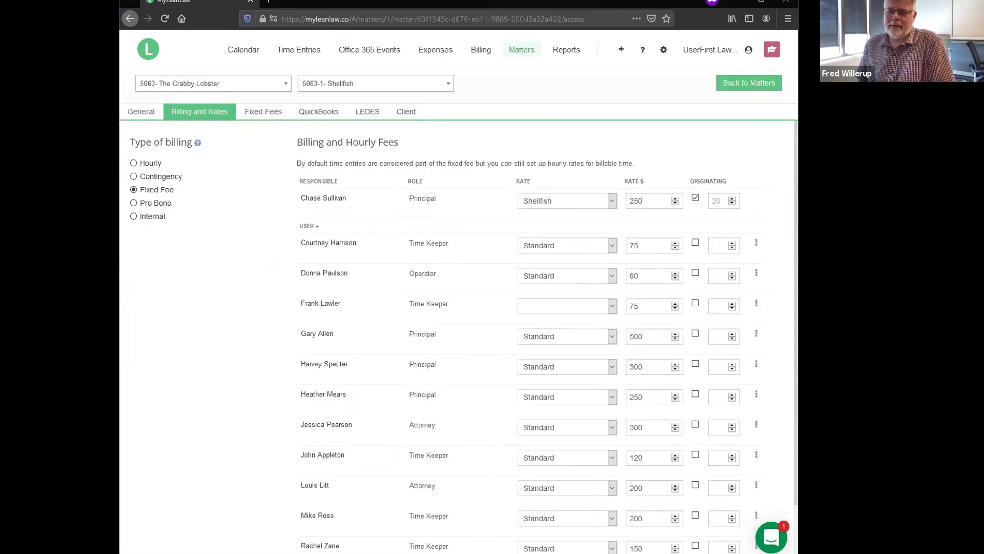
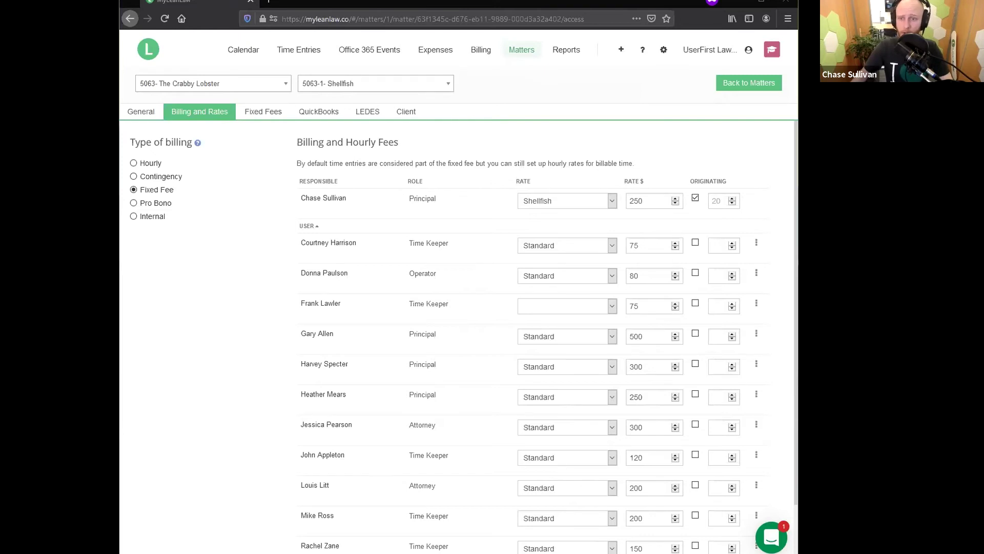
click(268, 116)
click(440, 201)
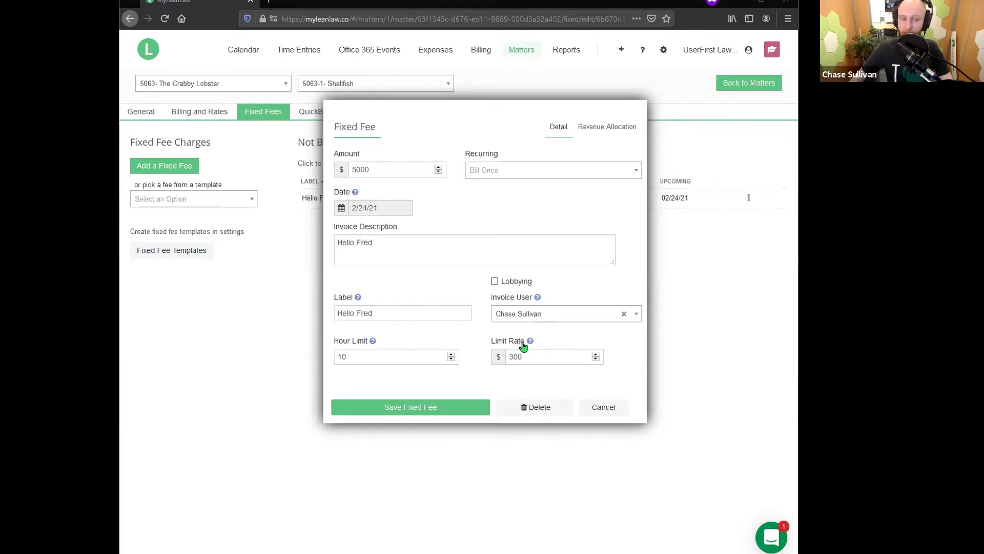
mouse_move(530, 344)
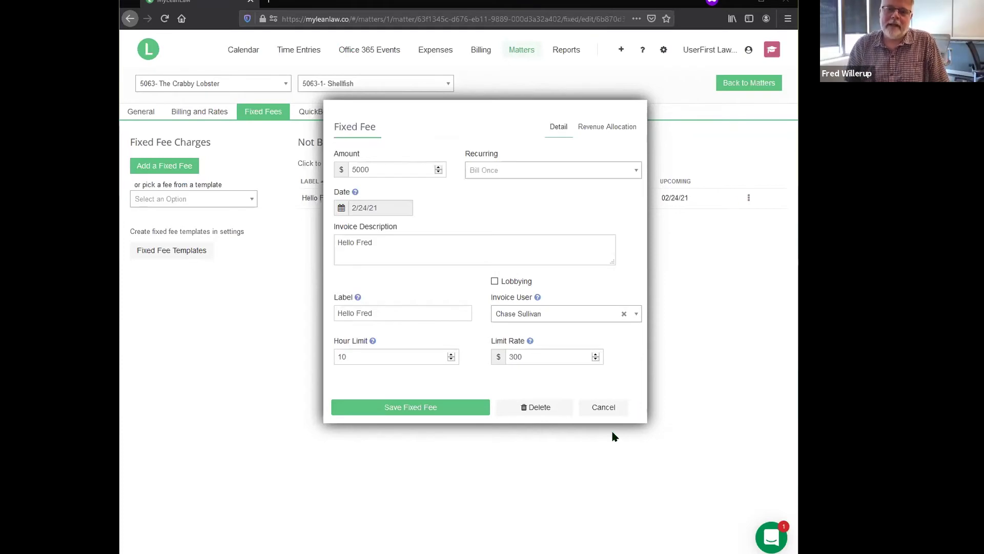
click(605, 408)
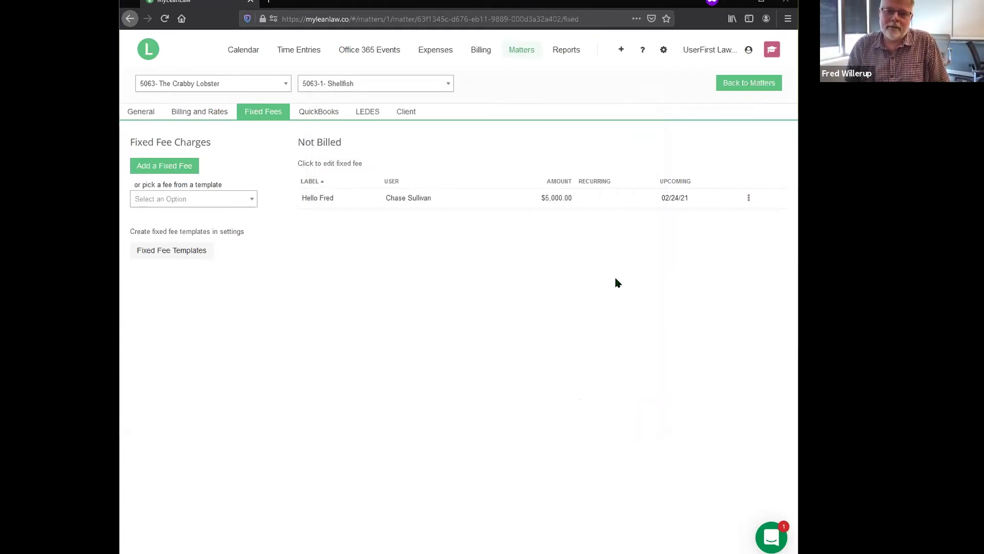
click(205, 113)
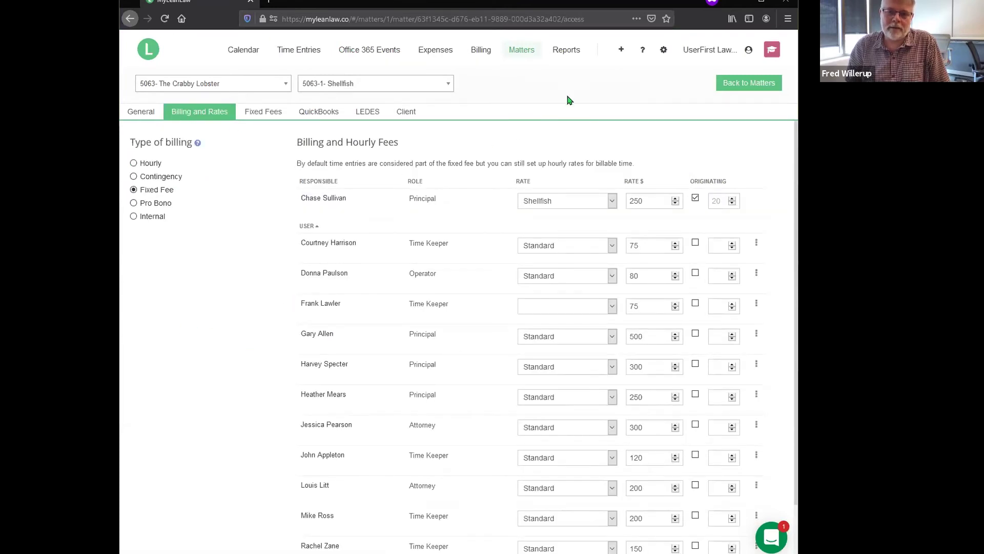
- Run the Fixed Fee Profitability report for This Week with individual matters shown
click(572, 50)
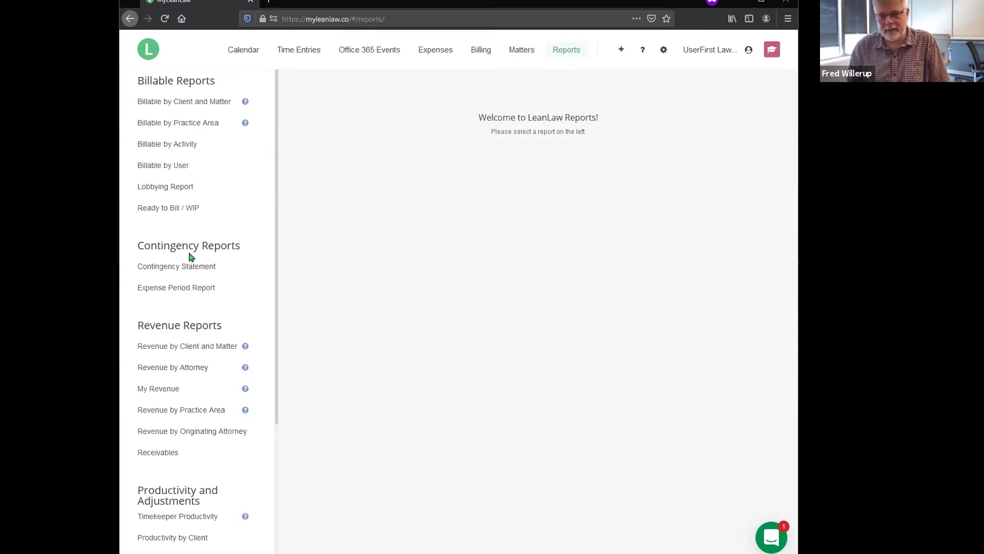
scroll(189, 257, down, 3)
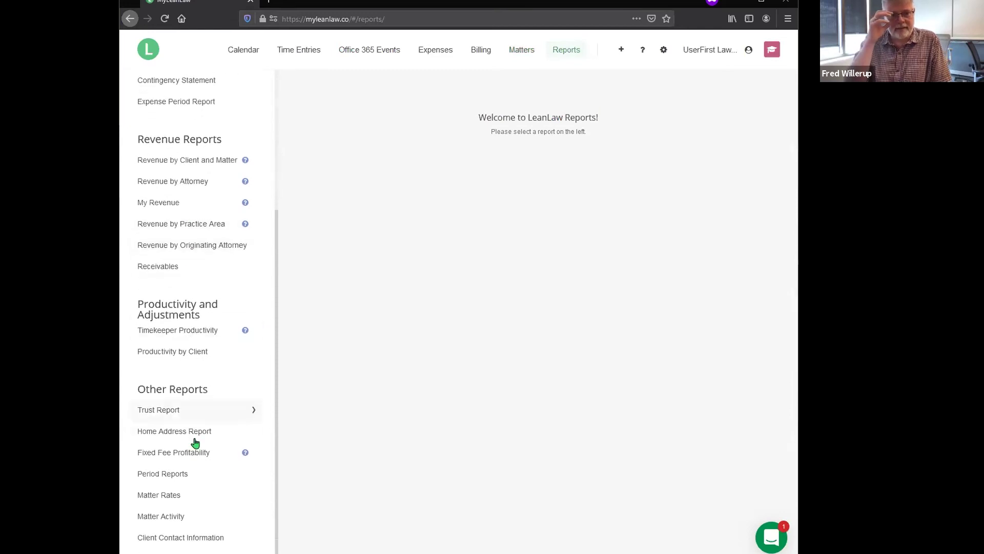
click(190, 456)
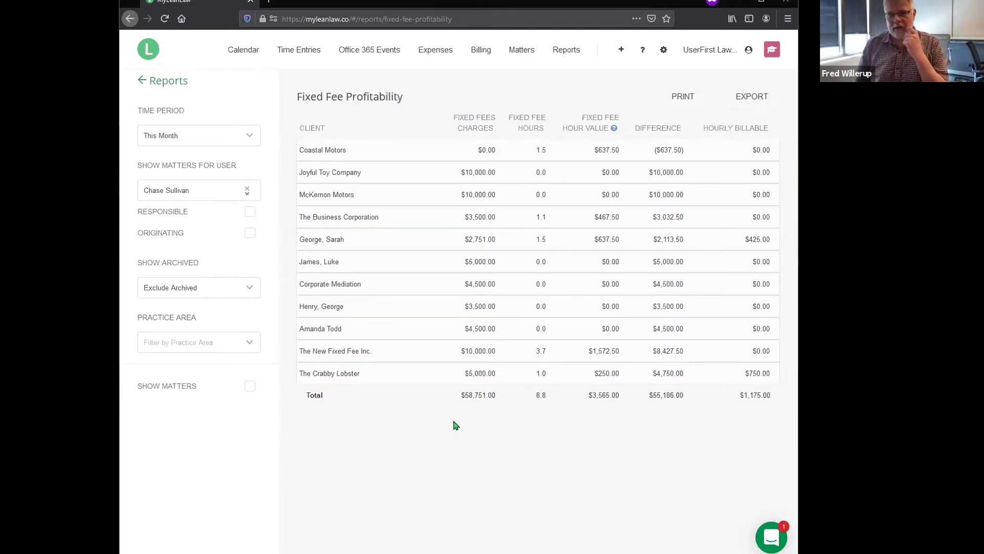
click(173, 136)
click(199, 241)
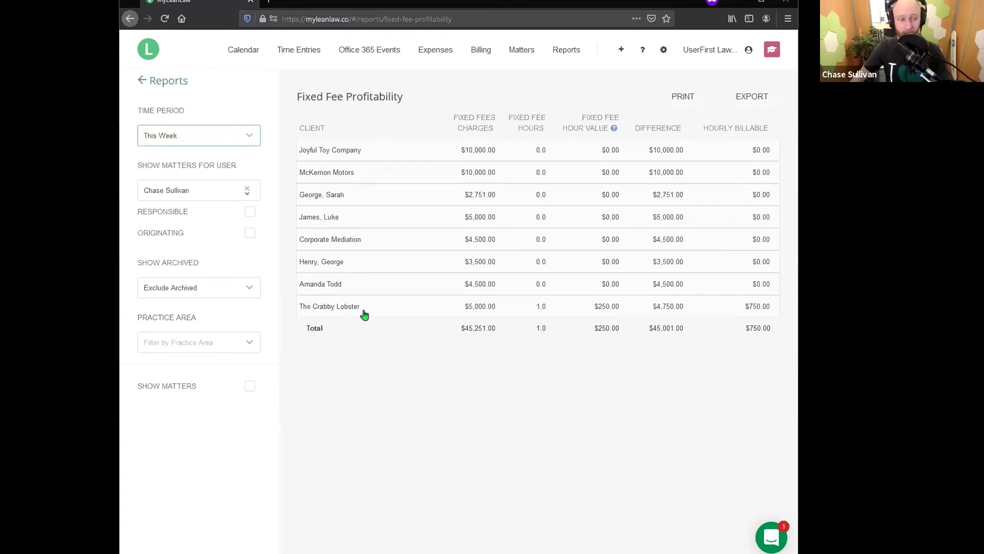
click(250, 386)
scroll(365, 313, down, 2)
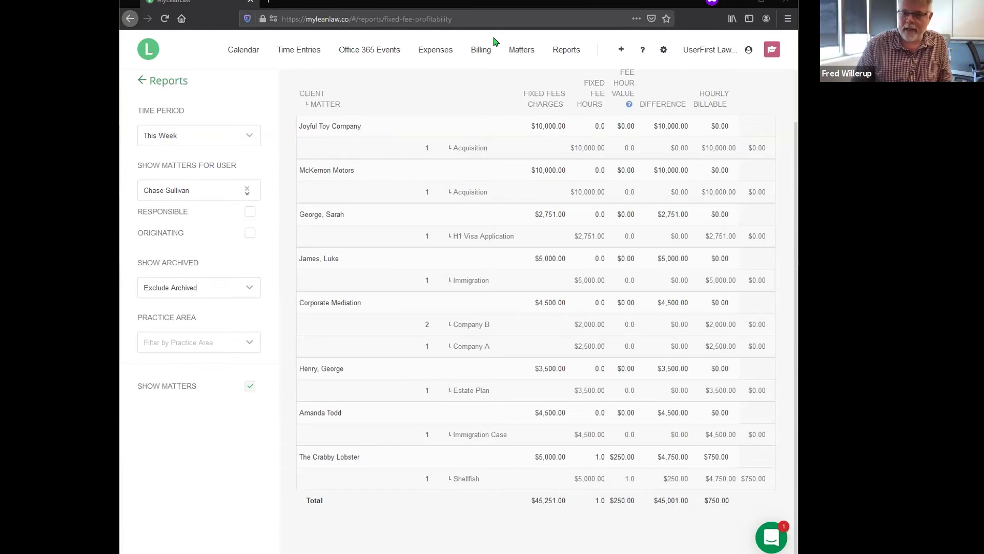
- Search the matters for "shell" and bring up the Shellfish matter's billing type and hourly rates
click(518, 51)
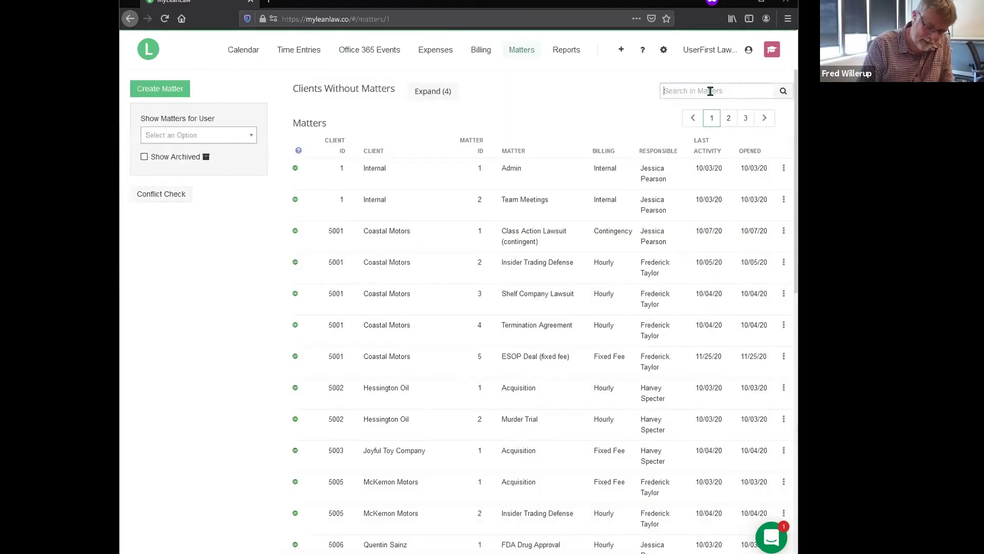
click(710, 91)
text(shell)
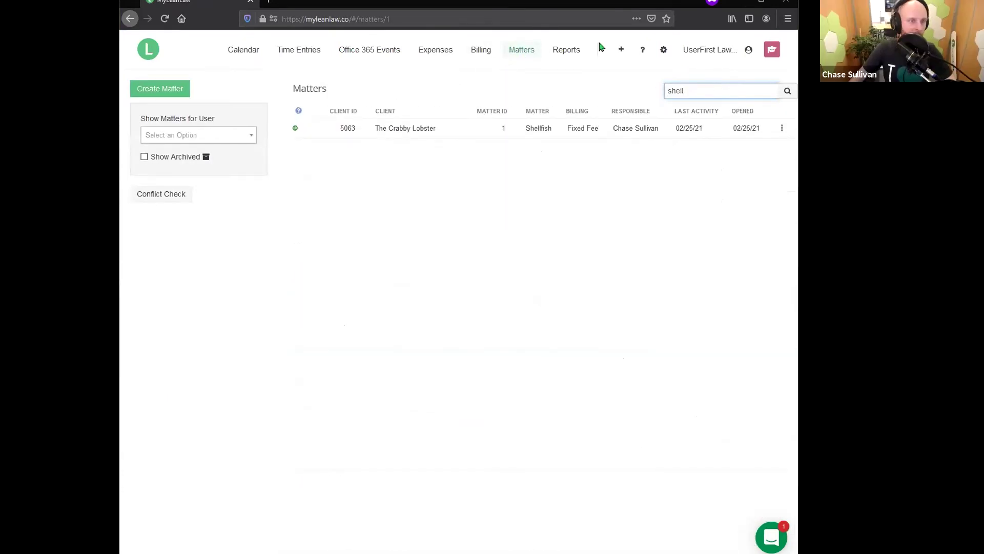
click(536, 129)
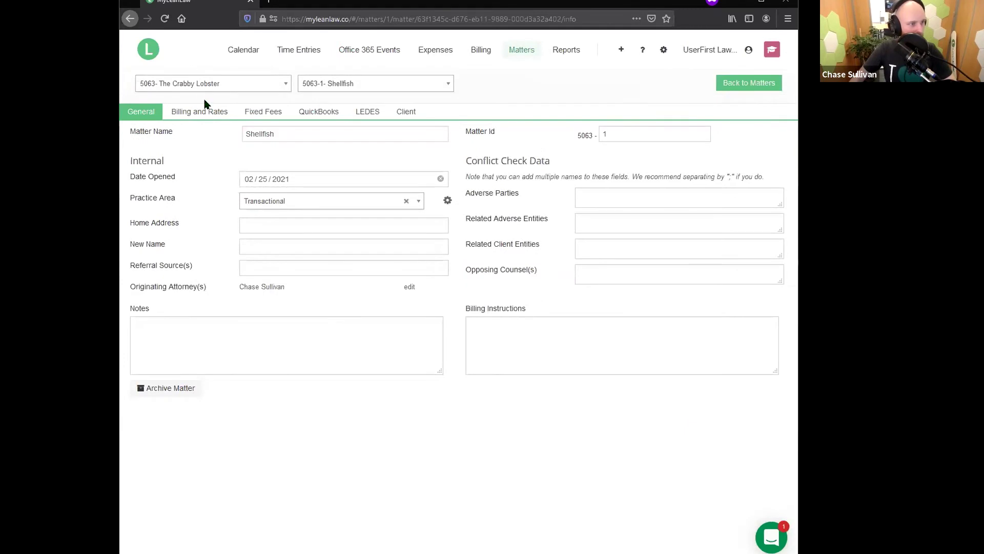
click(202, 120)
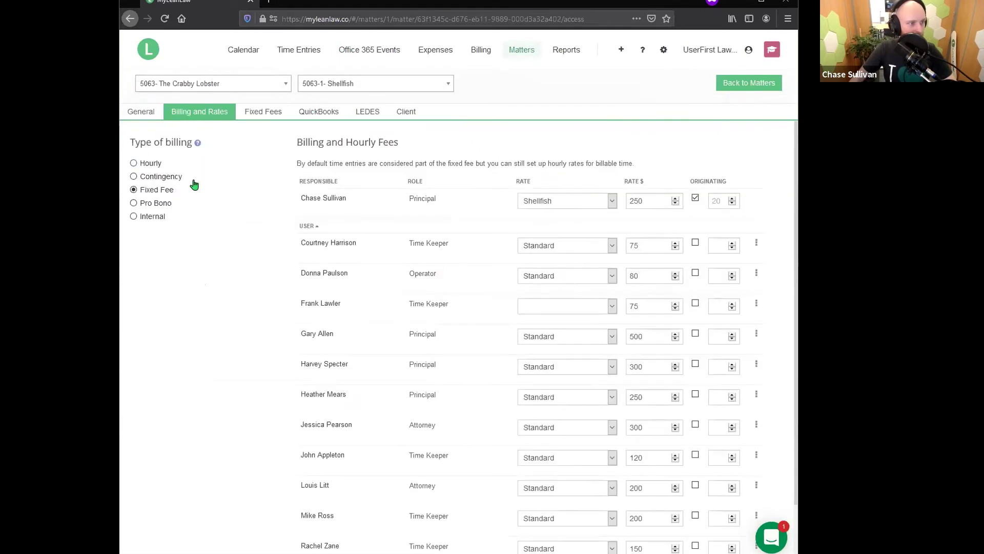
- Switch the Shellfish matter's billing type to Contingency and turn on Expense Interest without saving
click(149, 176)
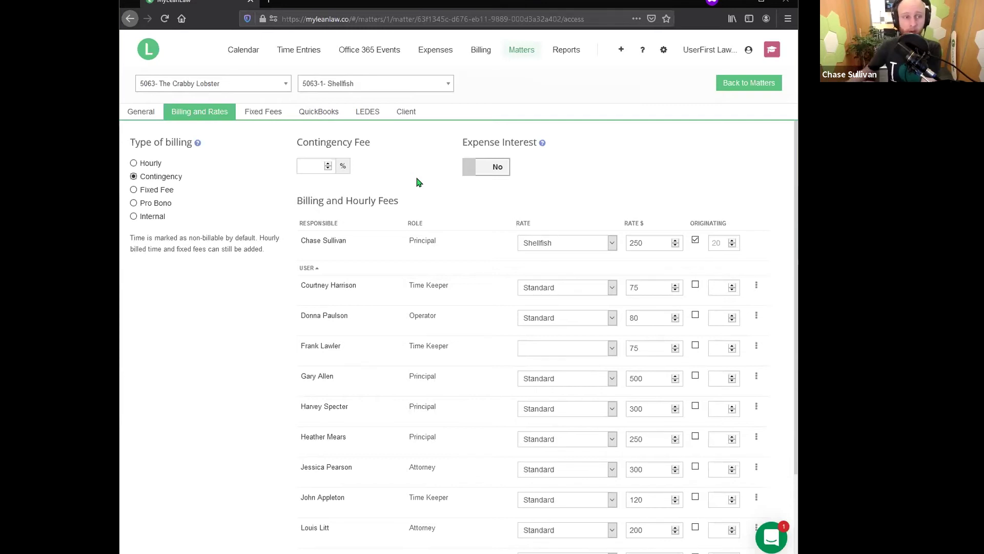
click(498, 165)
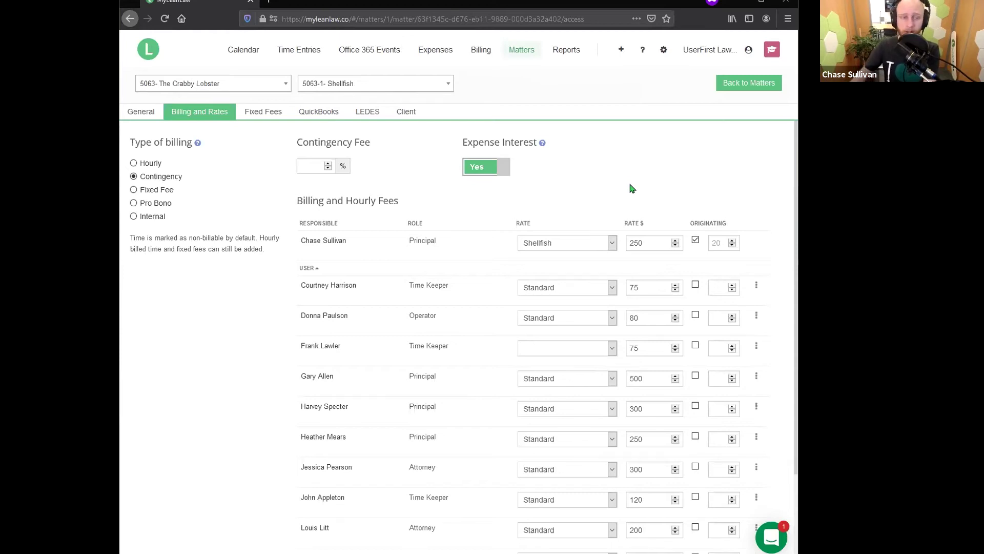
click(163, 190)
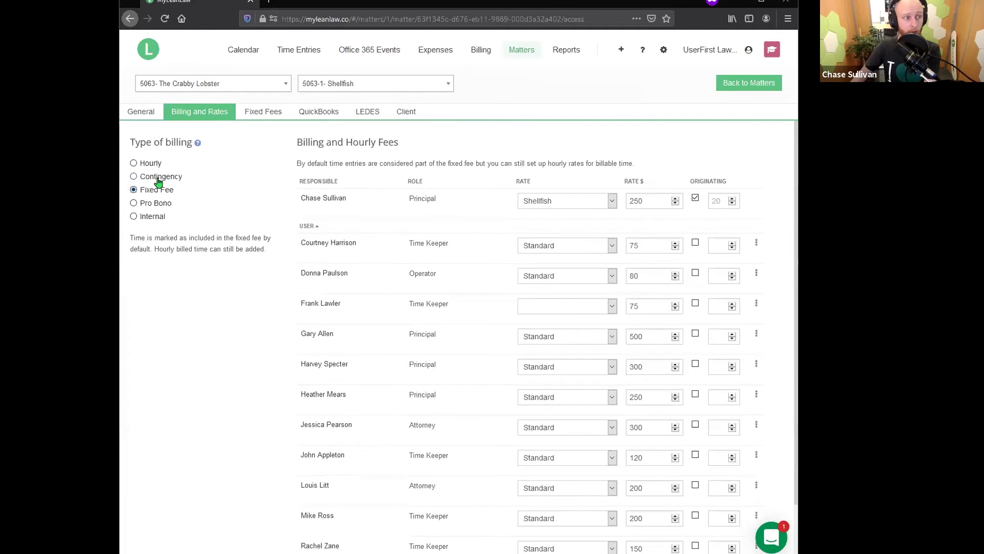
click(159, 178)
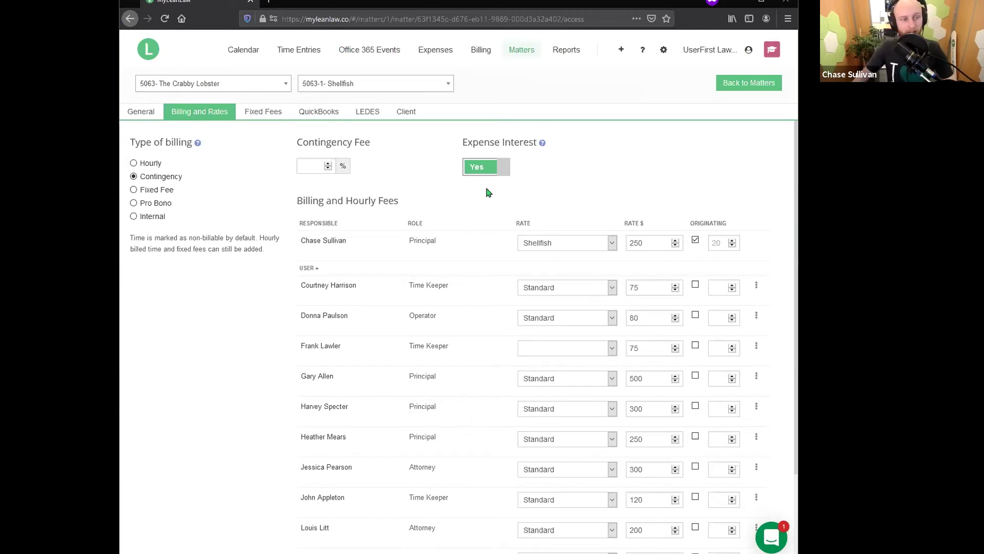
mouse_move(542, 145)
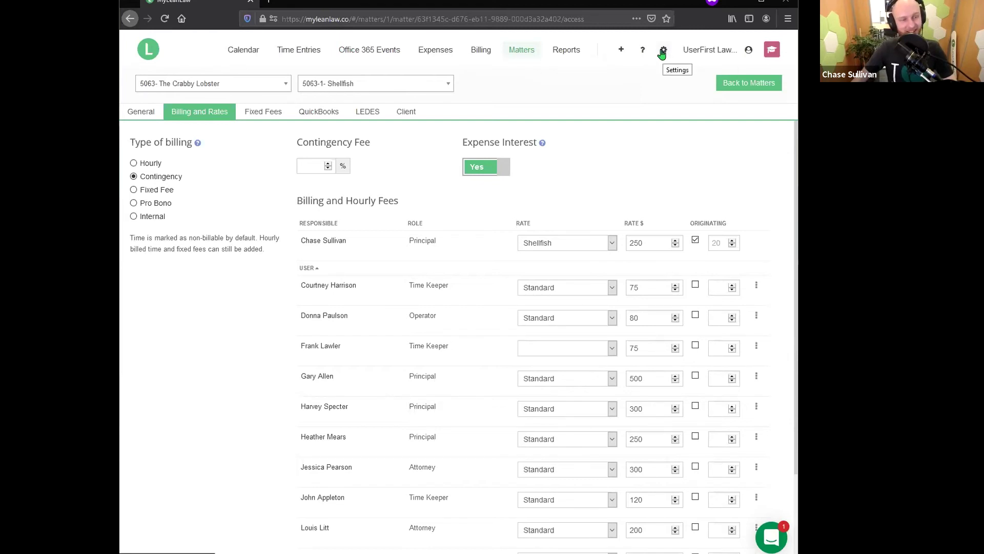
scroll(473, 340, down, 3)
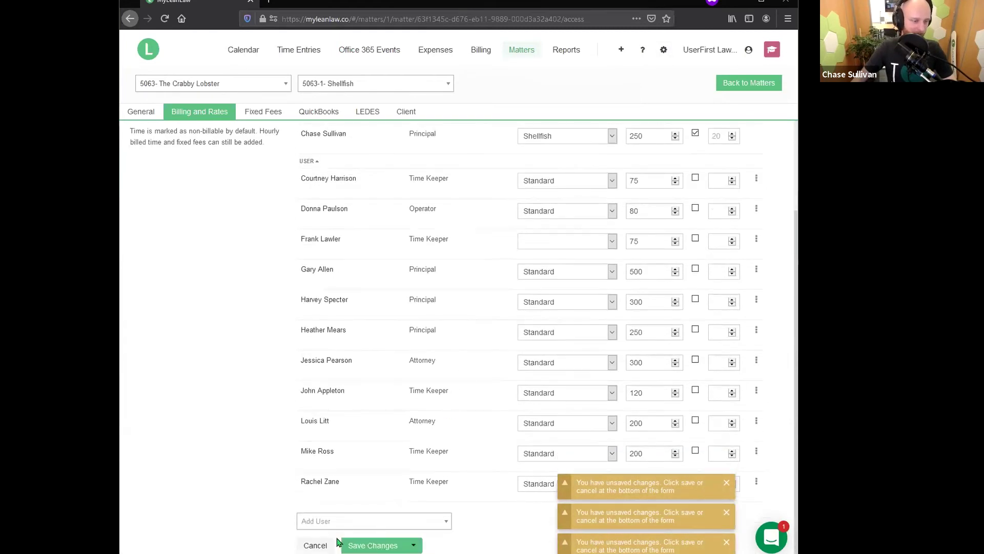
scroll(482, 264, up, 3)
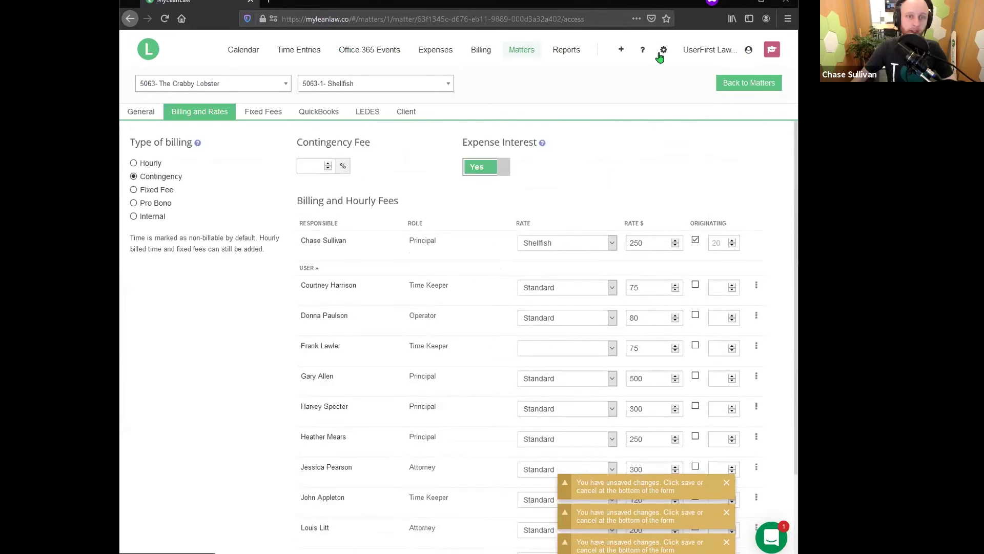
- Examine the Interest on Expenses percentage in the firm's billing workflow and fee settings, and return to the matters list
click(661, 52)
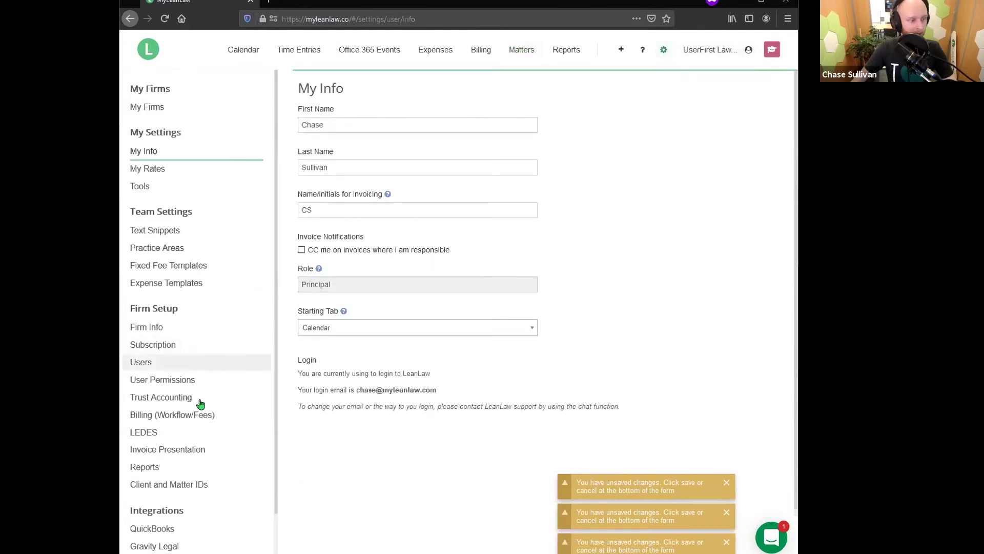
click(187, 415)
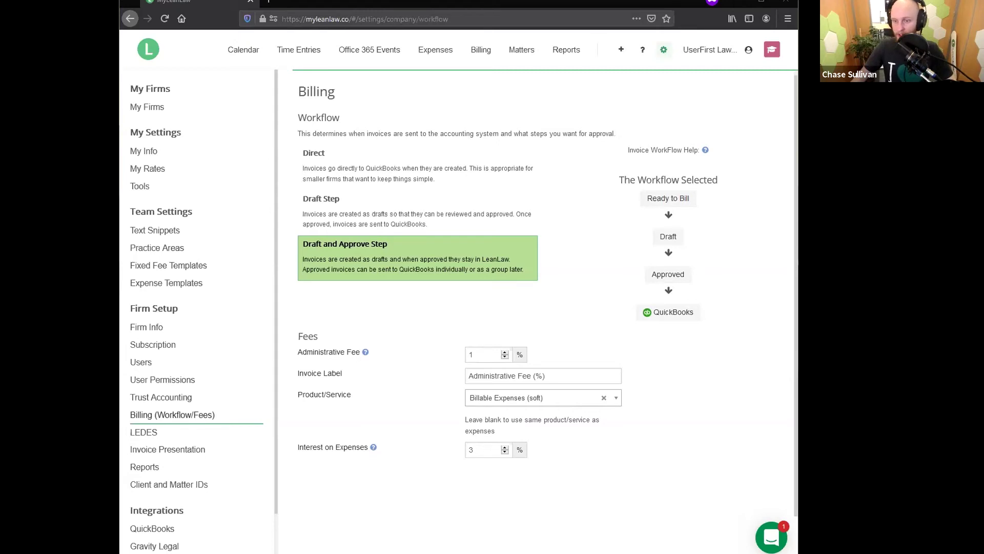
click(520, 56)
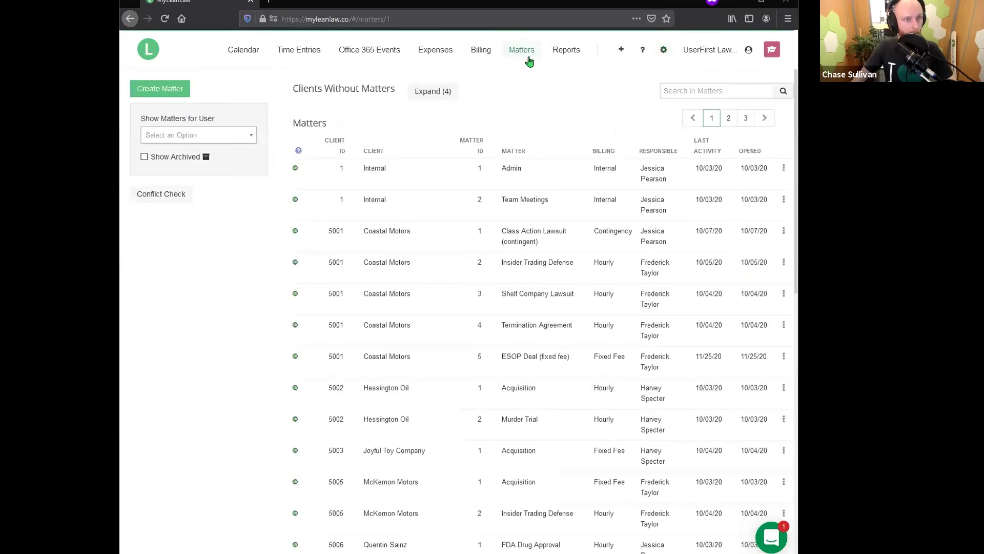
- Search the matters for "shell" and bring up the billing type and rates of the Shellfish matter
click(706, 94)
text(shell)
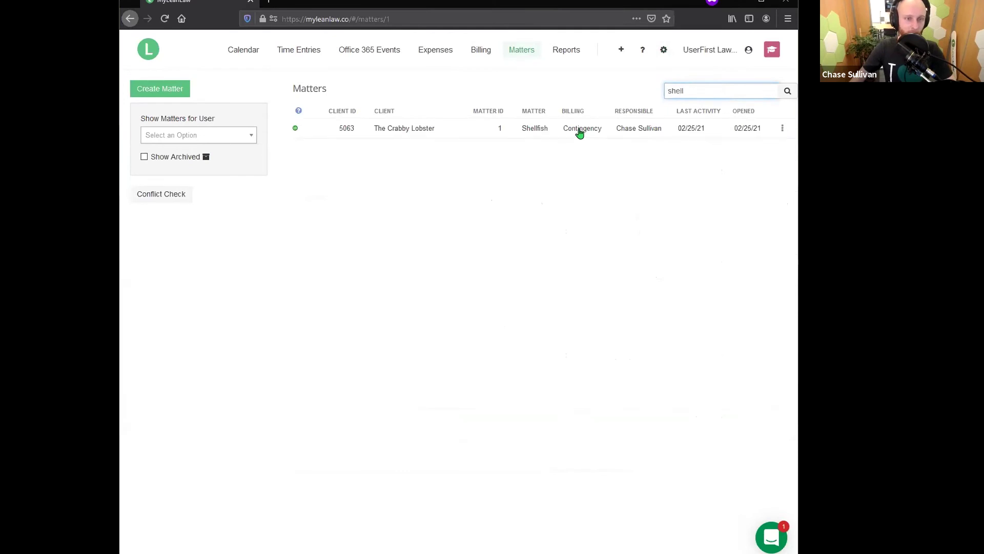
click(580, 132)
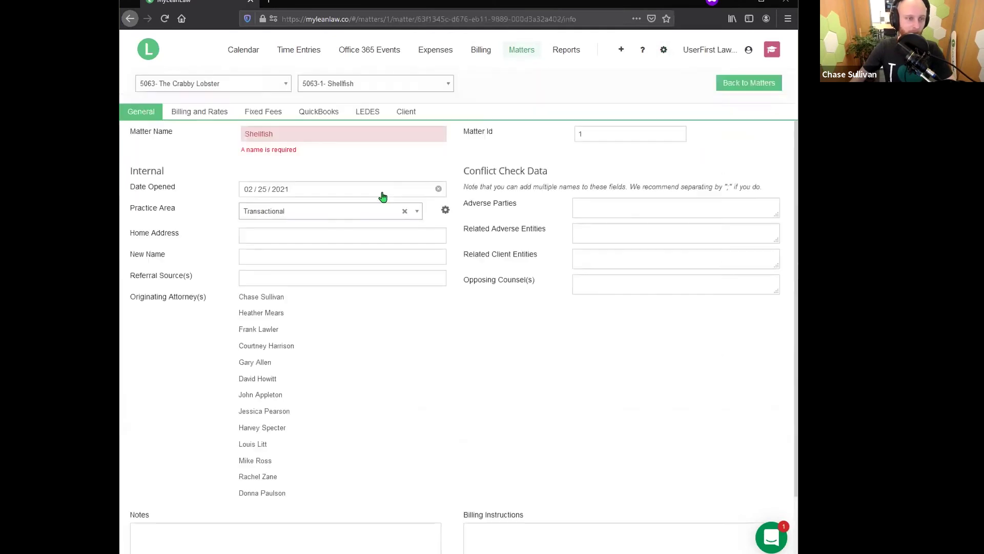
click(216, 113)
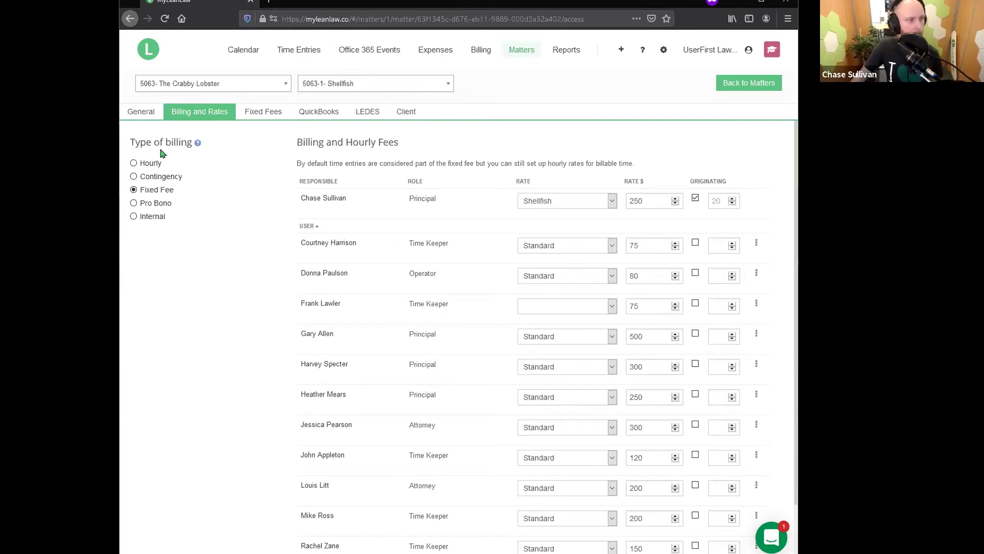
- Try changing the Shellfish matter's billing type to Contingency and open its contingency fee percentage for editing
click(140, 177)
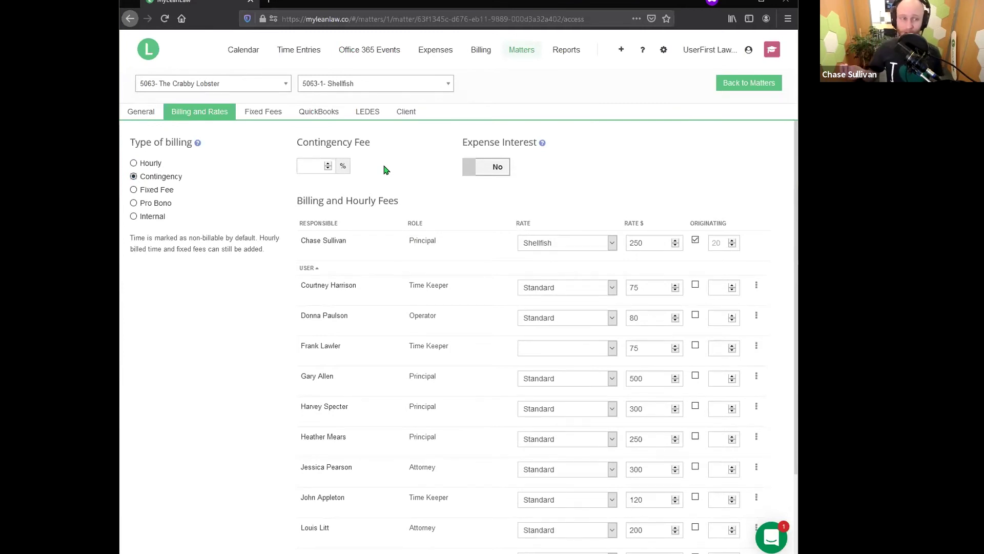
click(303, 168)
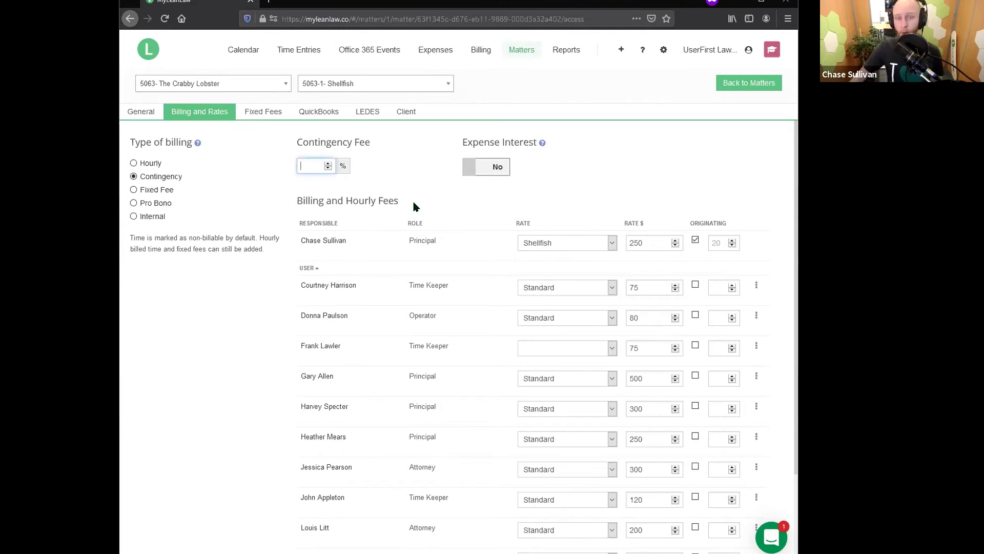
click(562, 47)
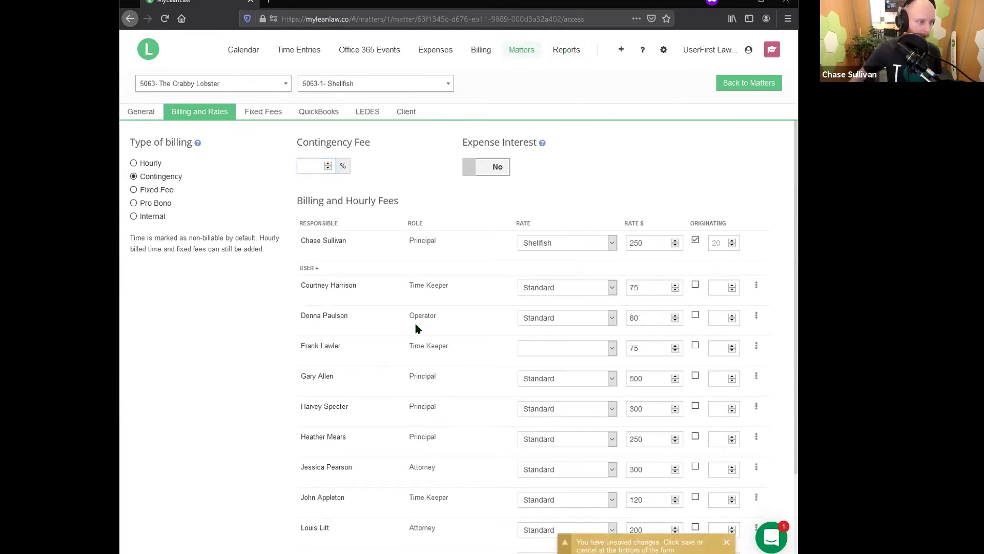
scroll(418, 328, down, 3)
click(314, 543)
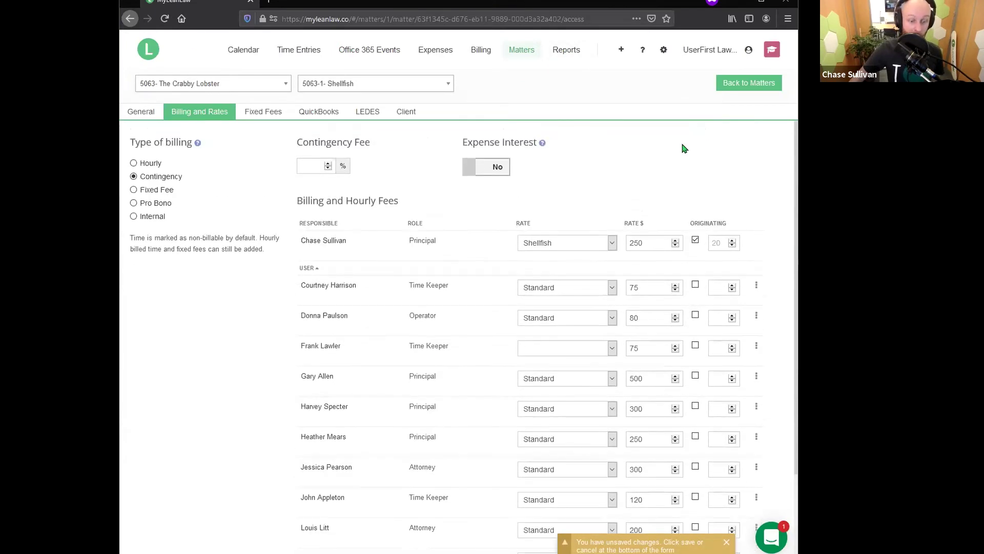
scroll(641, 400, down, 1)
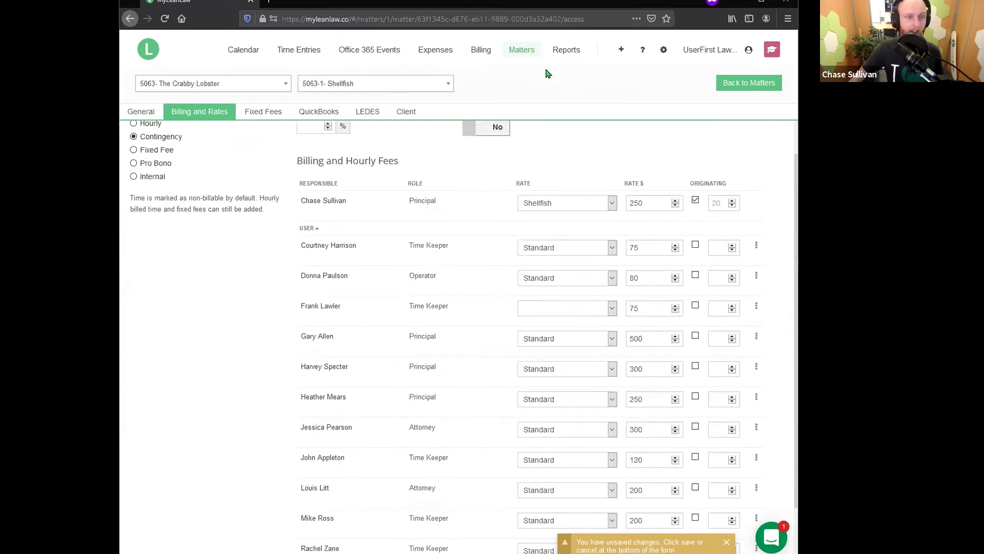
- View the Contingency Statement and the Expense Period Report, and return to the list of reports
click(567, 52)
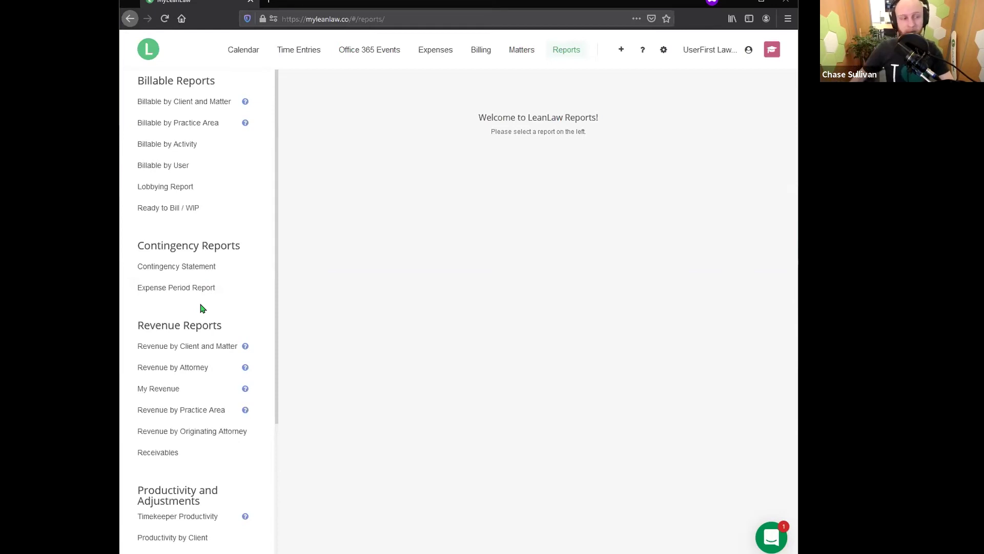
click(209, 276)
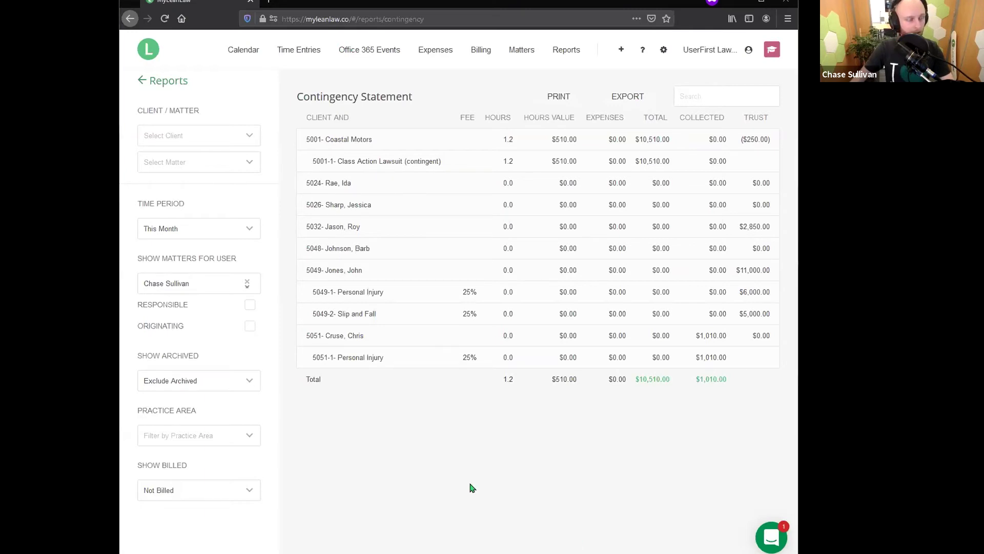
key(alt+Left)
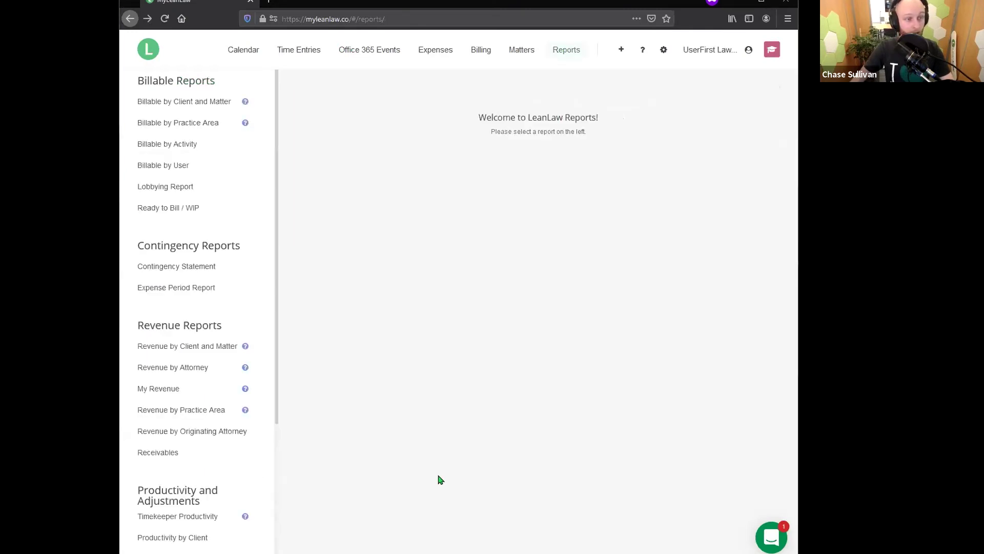
click(207, 291)
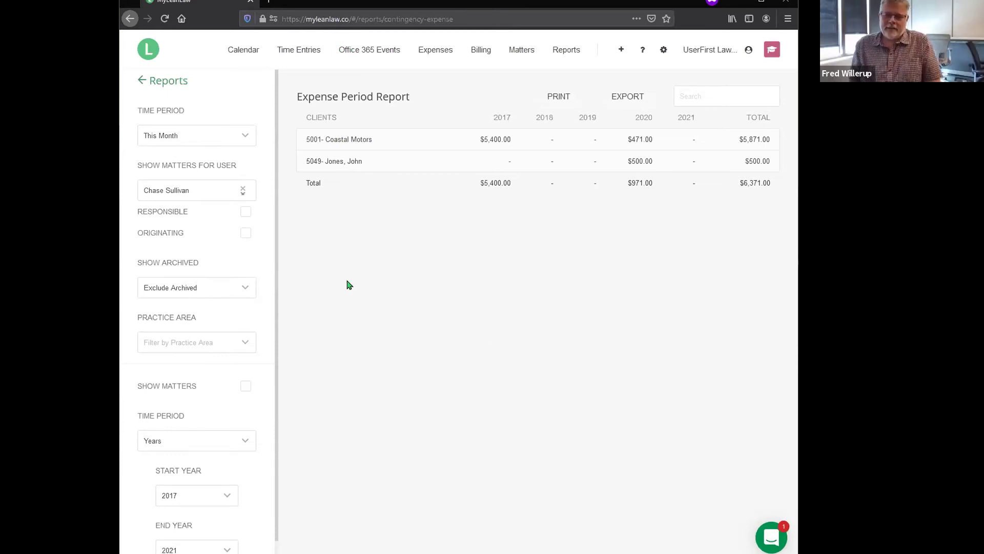
key(alt+Left)
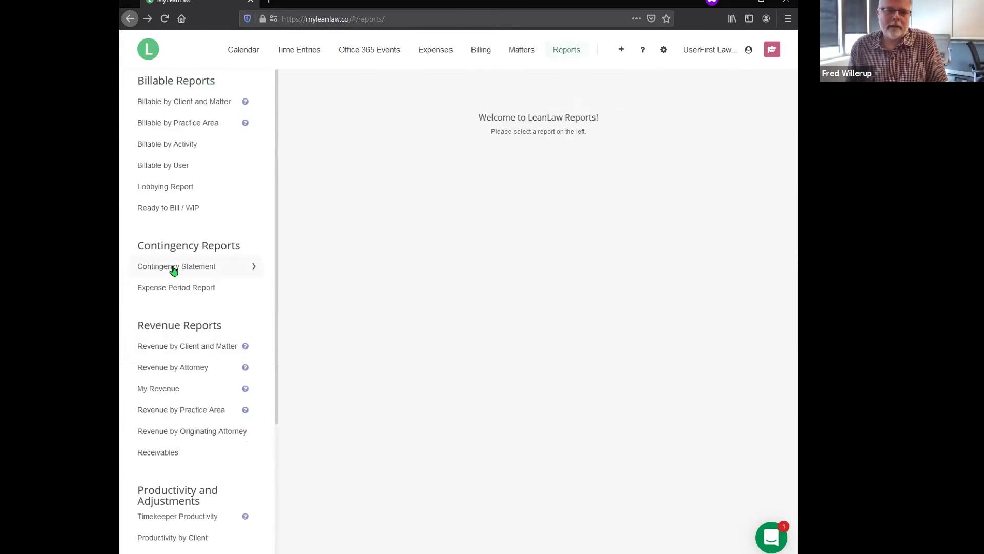
- Run the Contingency Statement detail for Coastal Motors with the time period set to All Time
click(202, 267)
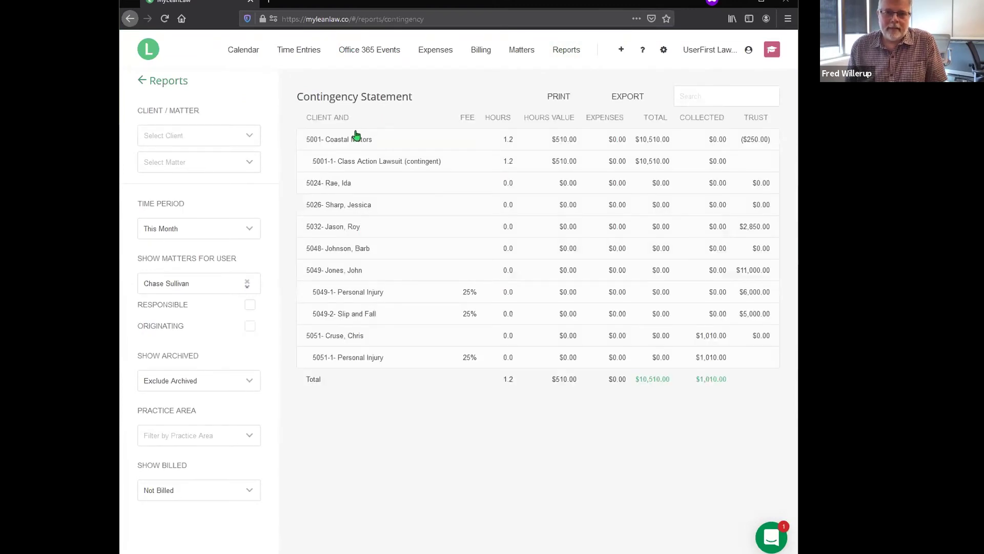
click(352, 140)
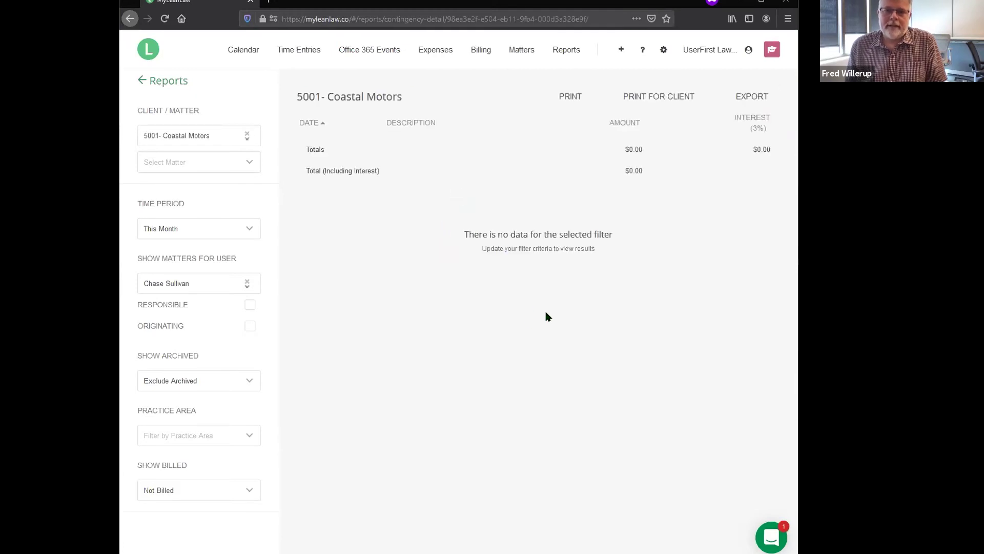
click(208, 227)
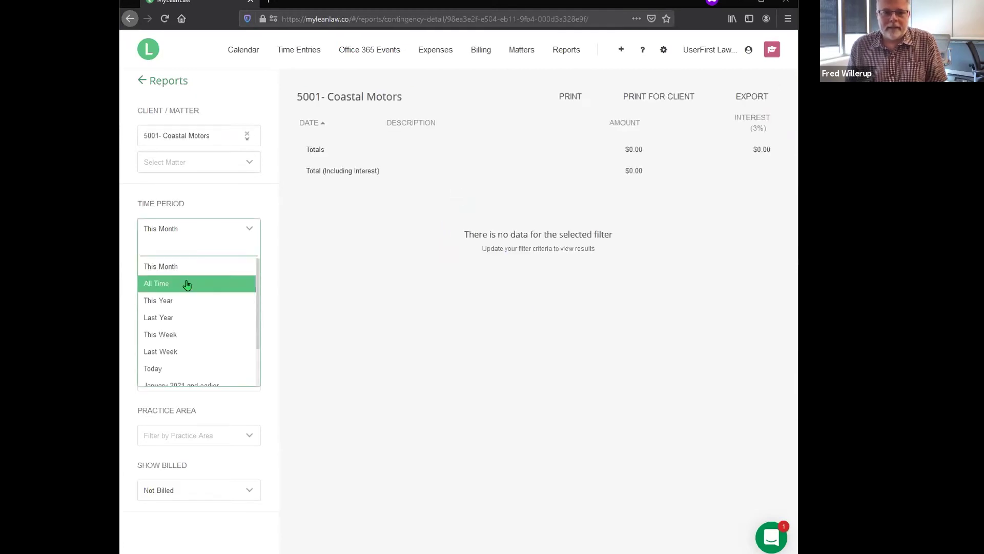
click(236, 279)
click(245, 280)
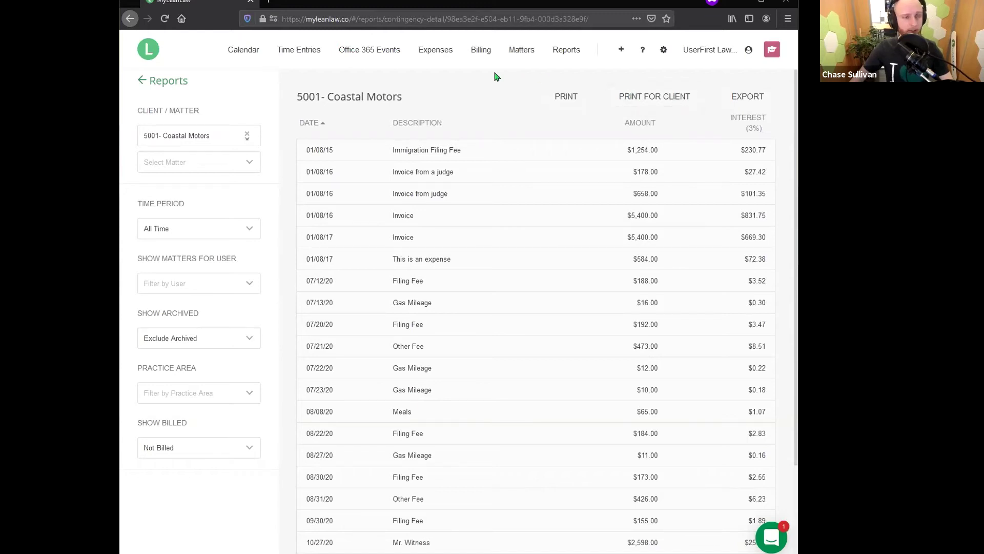
- Find the Shellfish matter again with the search "shell" and view its billing and rates settings
click(526, 54)
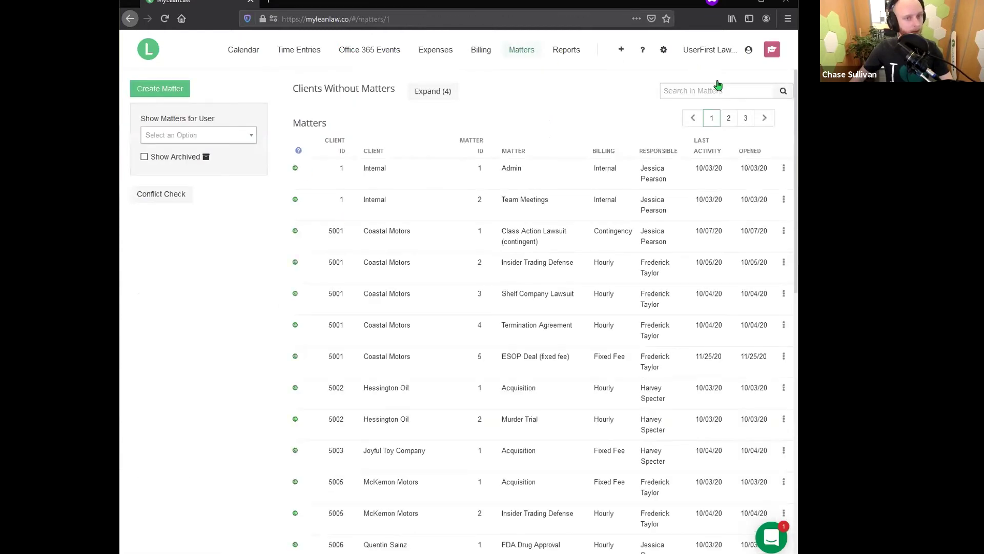
click(681, 89)
text(shell)
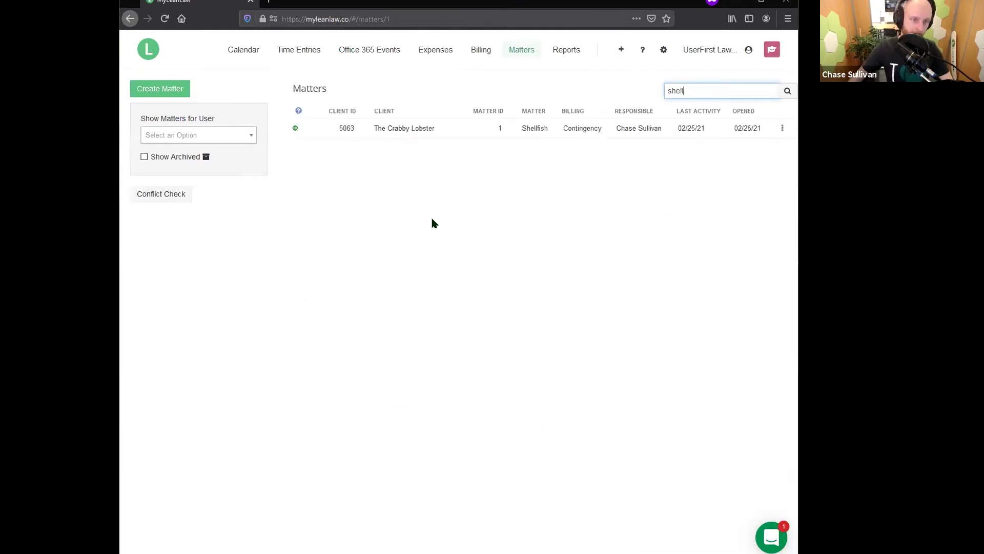
click(532, 129)
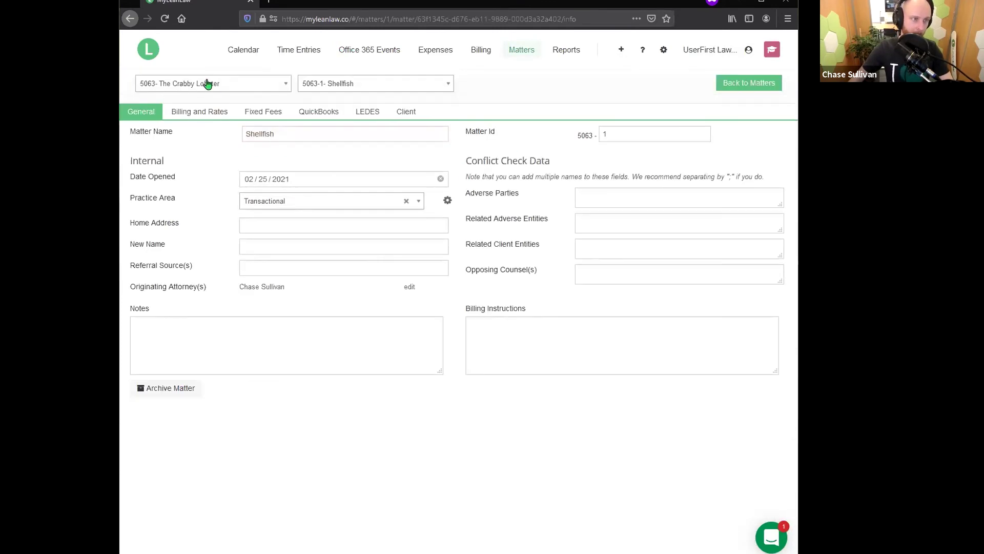
click(209, 111)
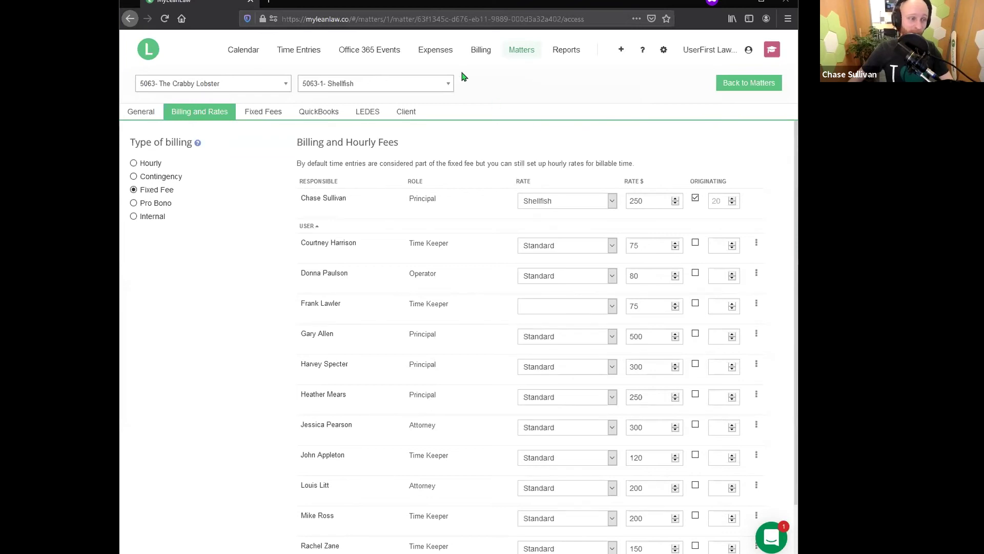
- Include contingency matters in the Ready to Bill list and examine the clients and matters listed
click(480, 51)
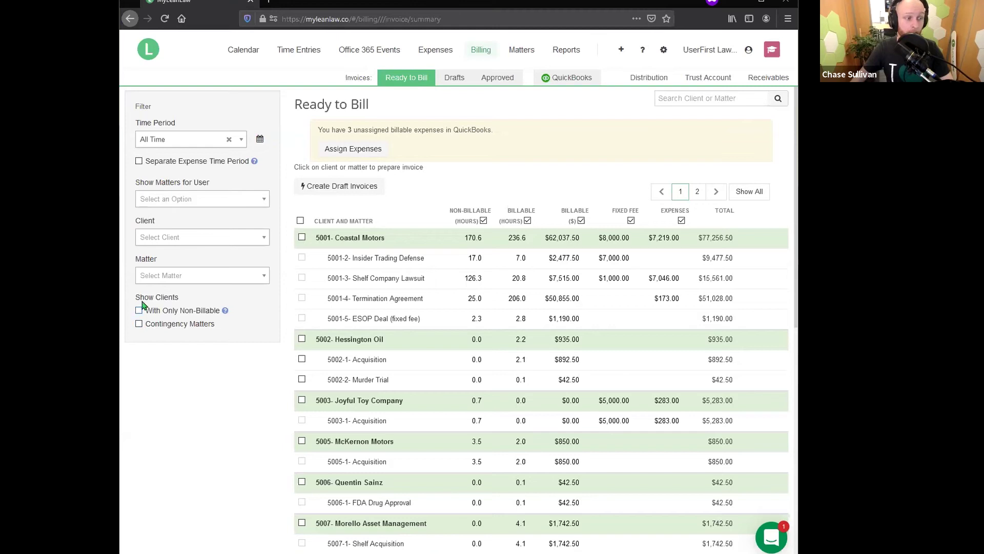
click(141, 323)
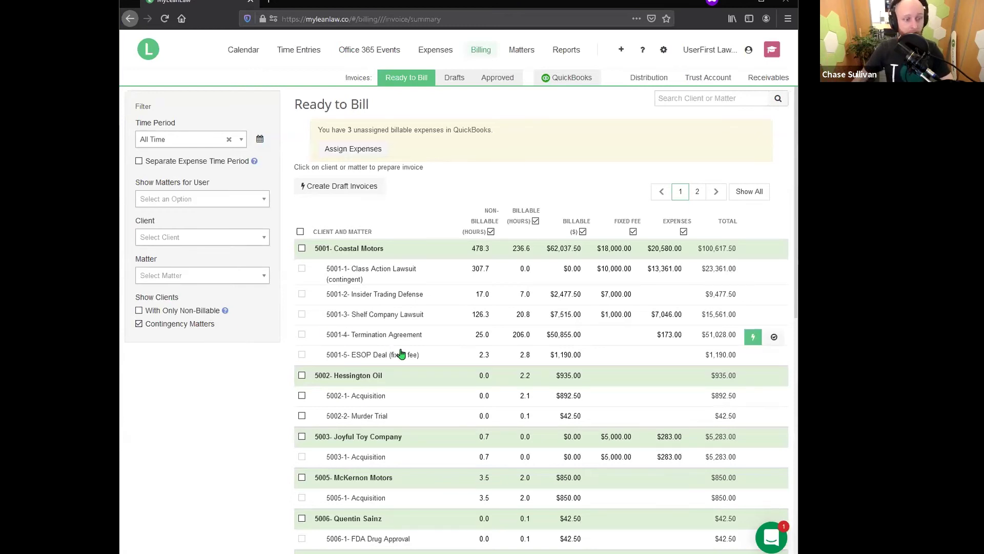
scroll(490, 294, down, 4)
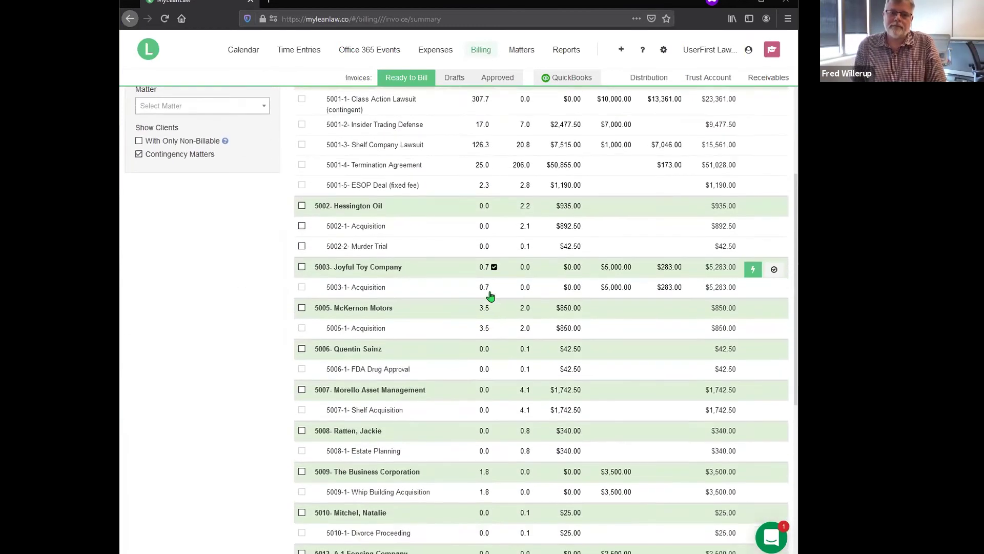
scroll(494, 302, down, 1)
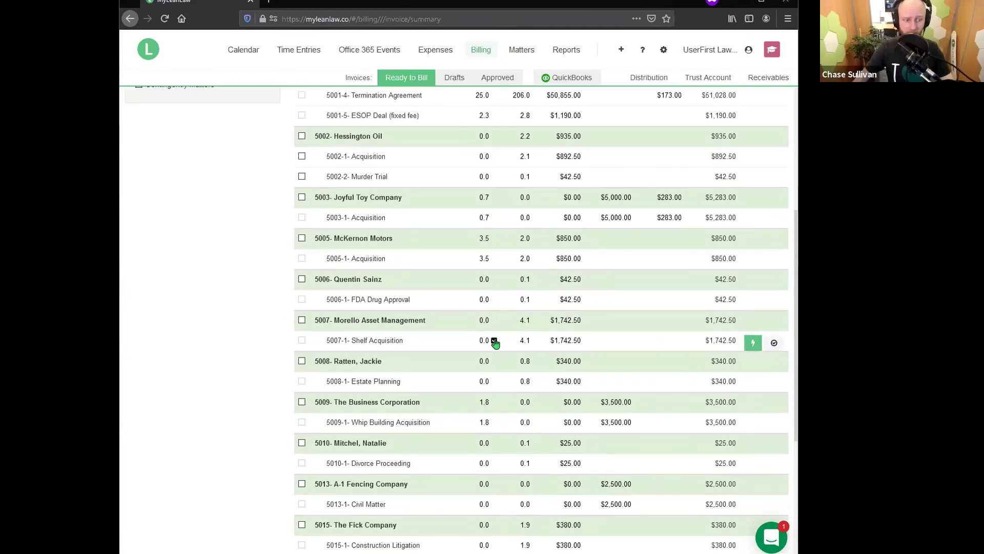
scroll(493, 350, up, 4)
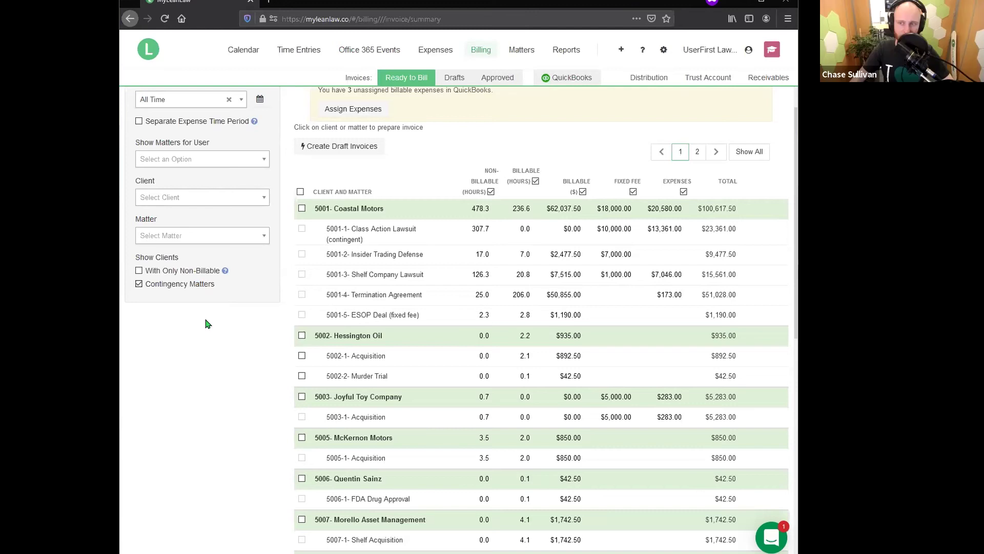
- View the time entries, and compare the Ready to Bill list without and with contingency matters
click(304, 53)
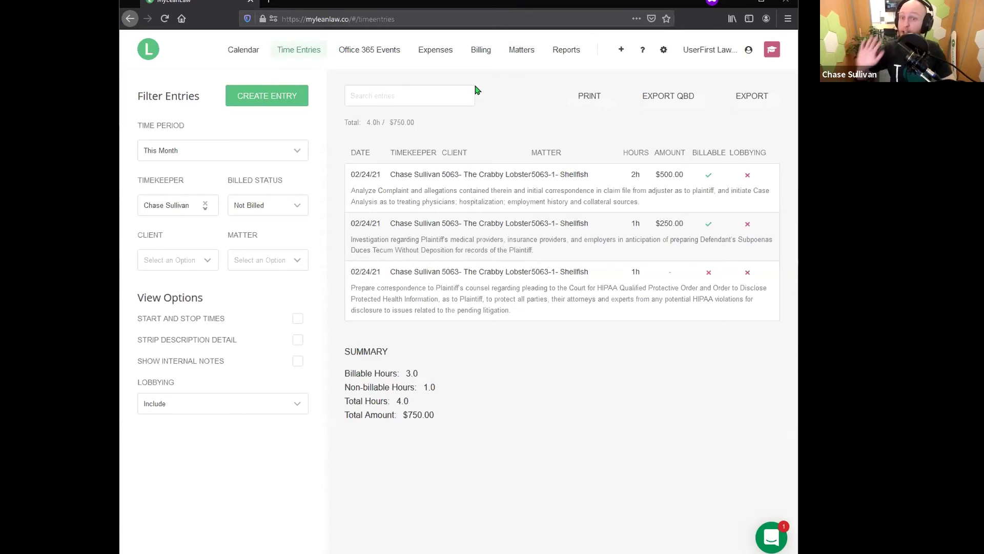
click(515, 54)
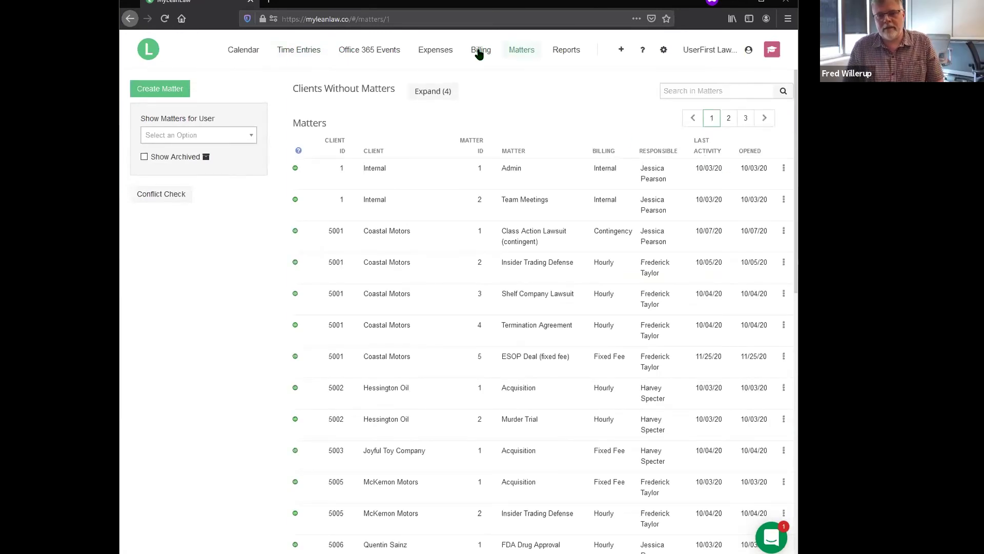
click(481, 50)
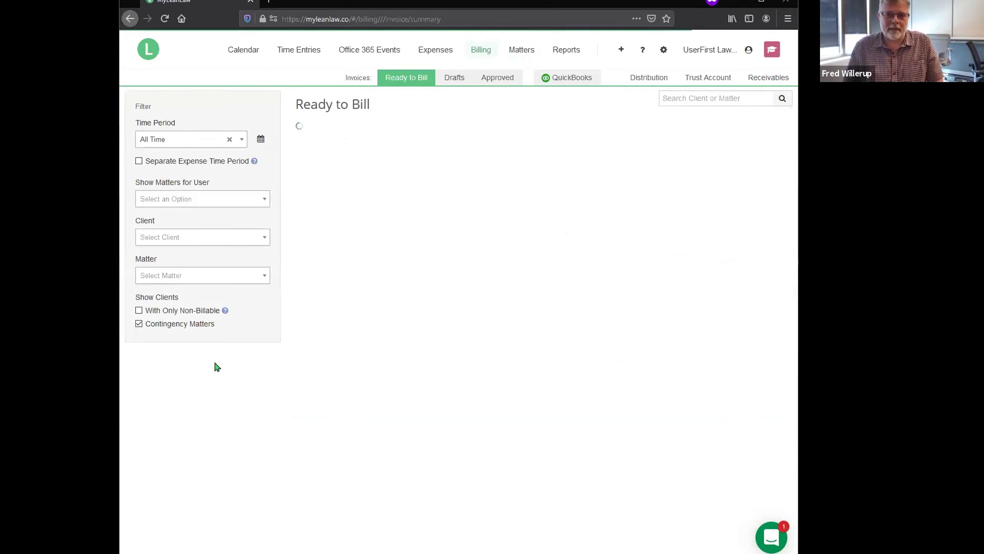
click(154, 325)
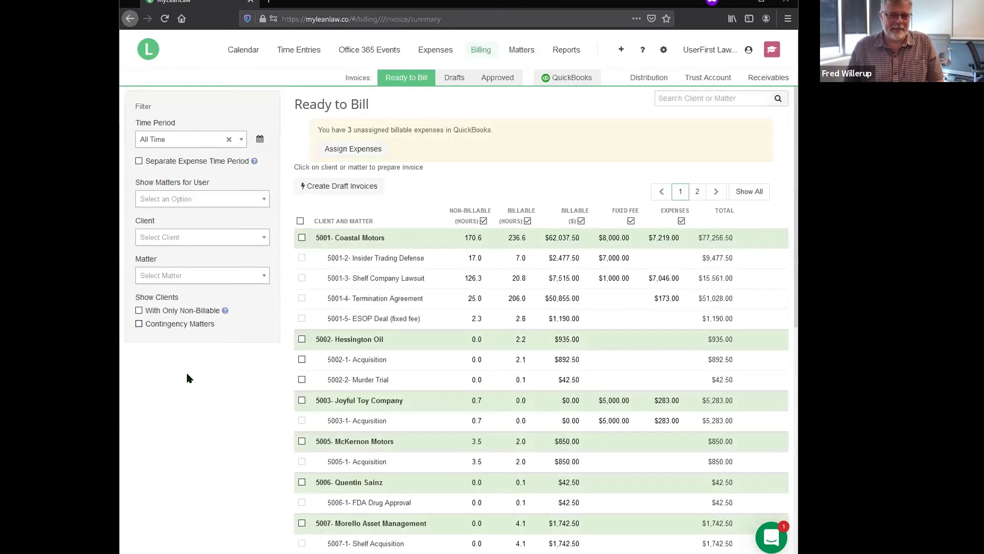
click(162, 329)
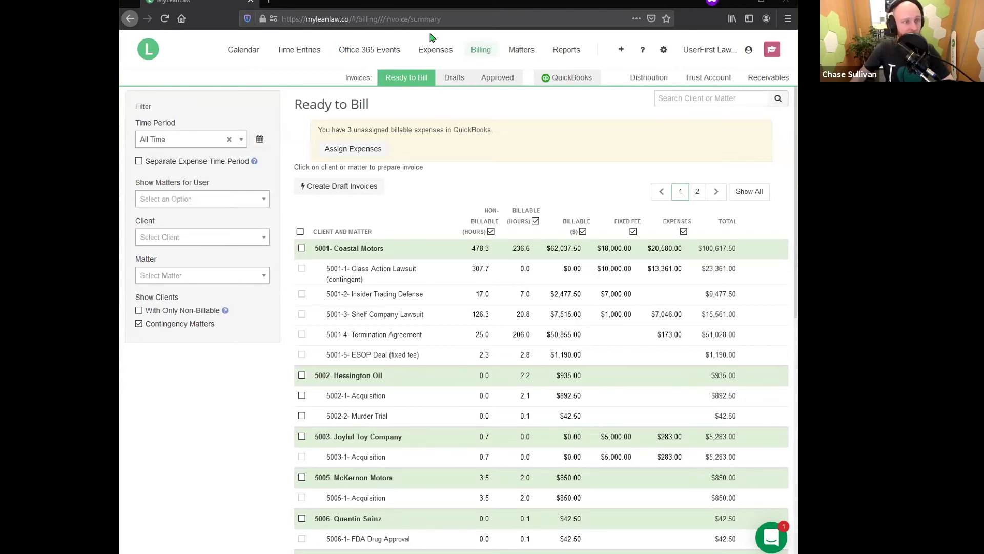
- Find the Shellfish matter by searching for "shell" and switch its billing type to Pro Bono
click(531, 54)
click(682, 89)
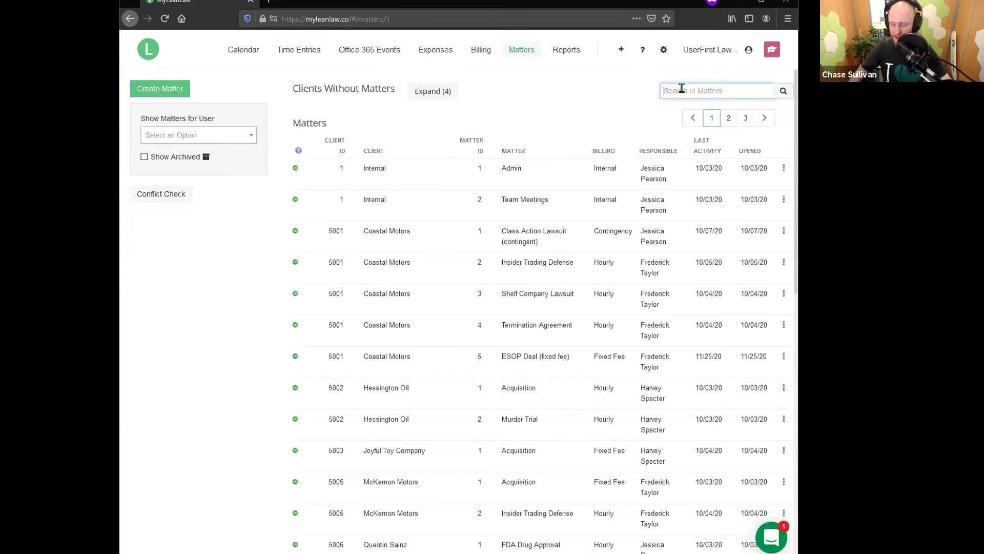
text(sj)
text(hell)
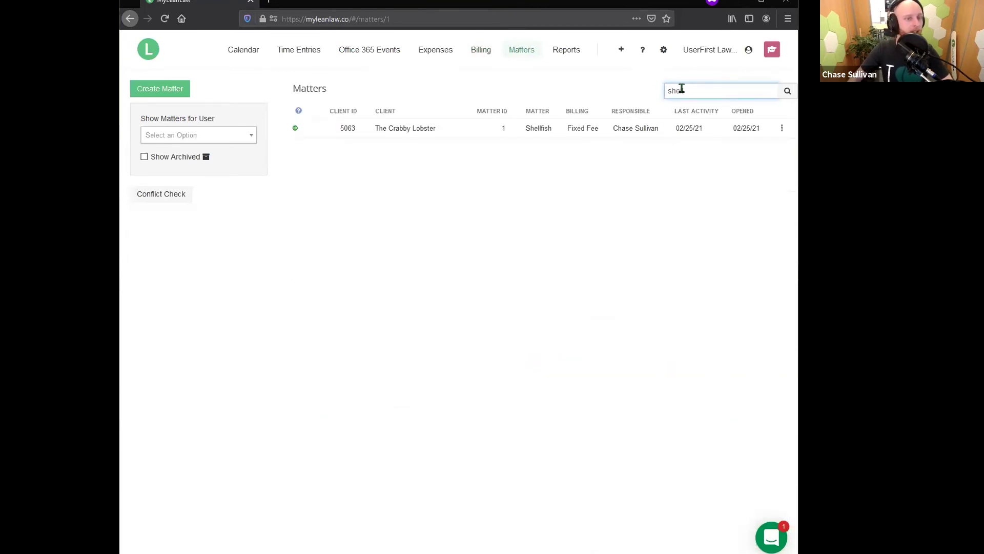
click(532, 137)
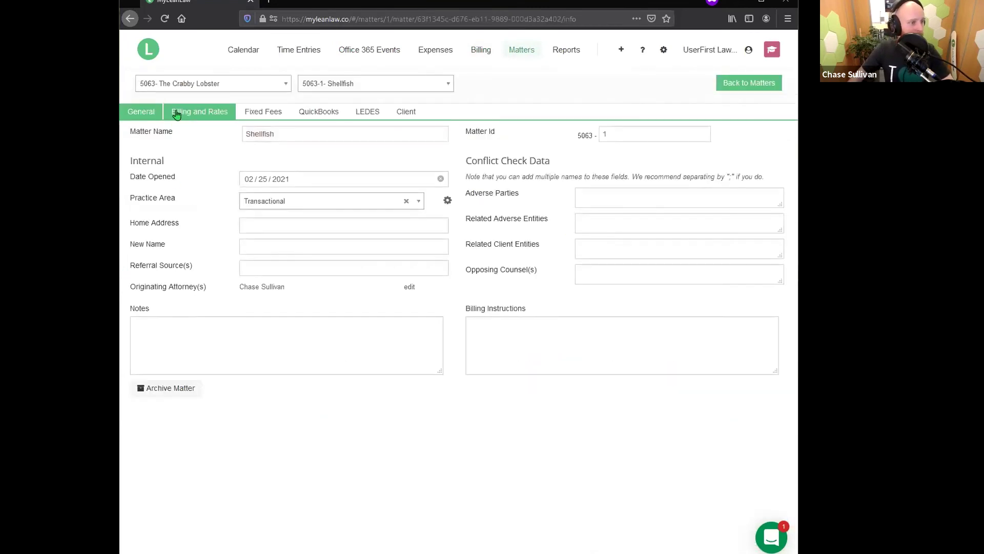
click(176, 112)
click(160, 205)
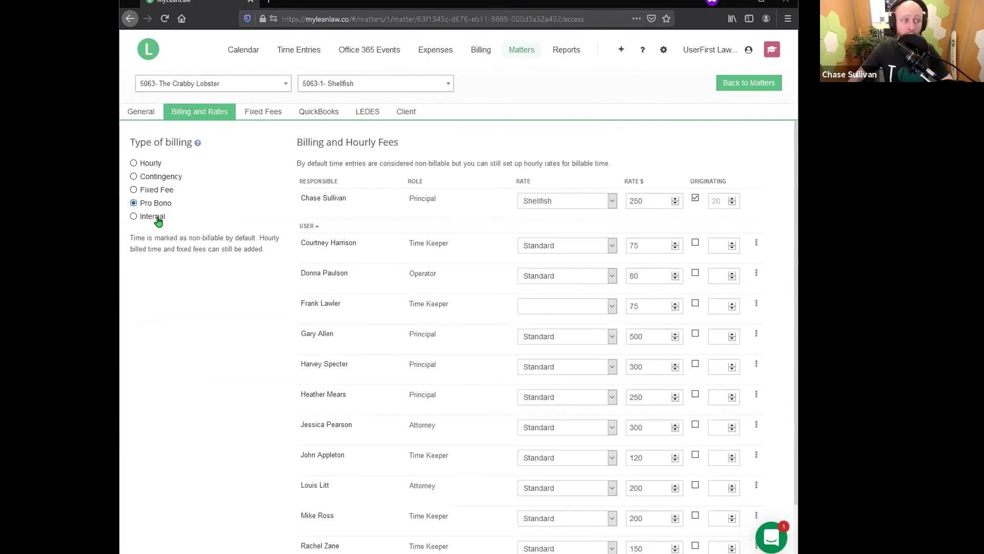
- Compare the Internal and Pro Bono billing types on the Shellfish matter, and select Hourly as its billing type
click(153, 218)
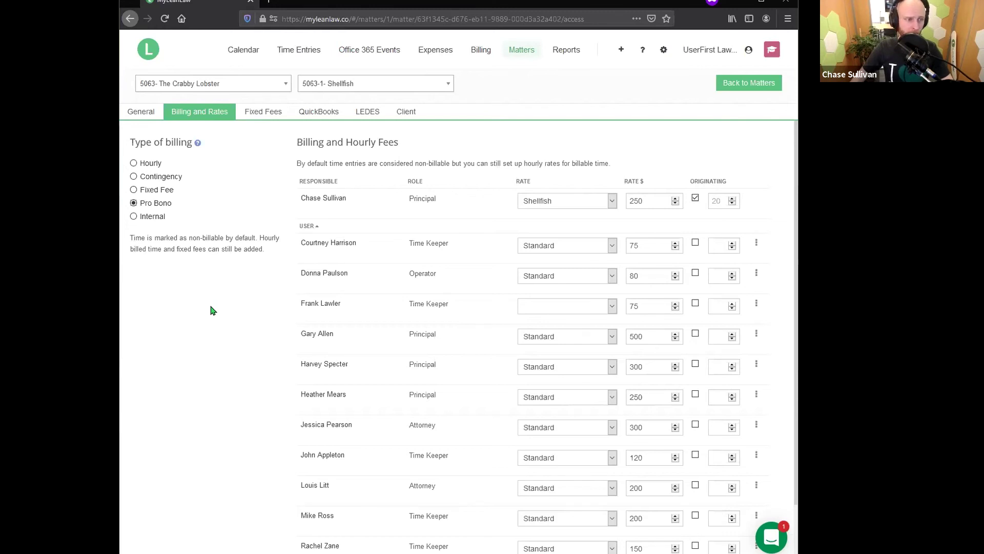
click(136, 215)
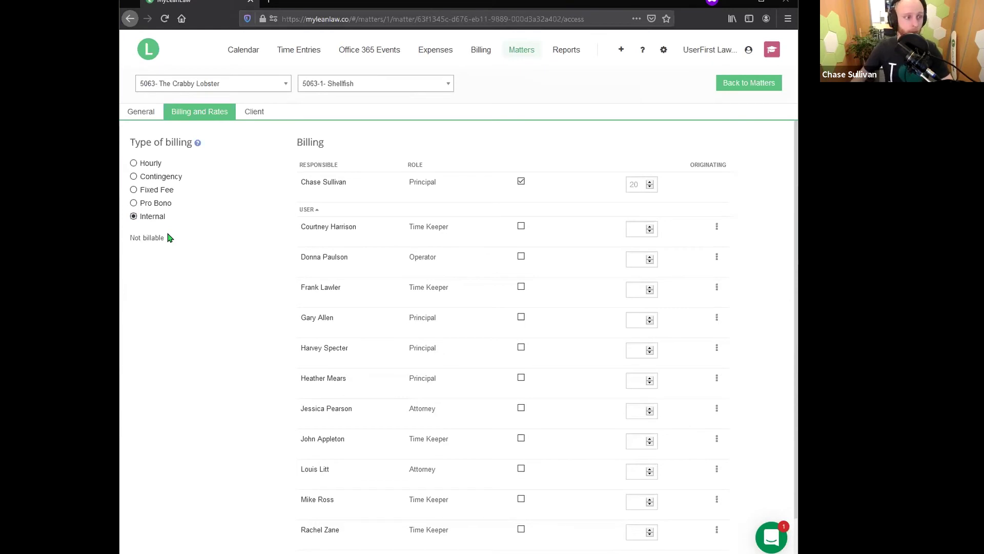
click(160, 205)
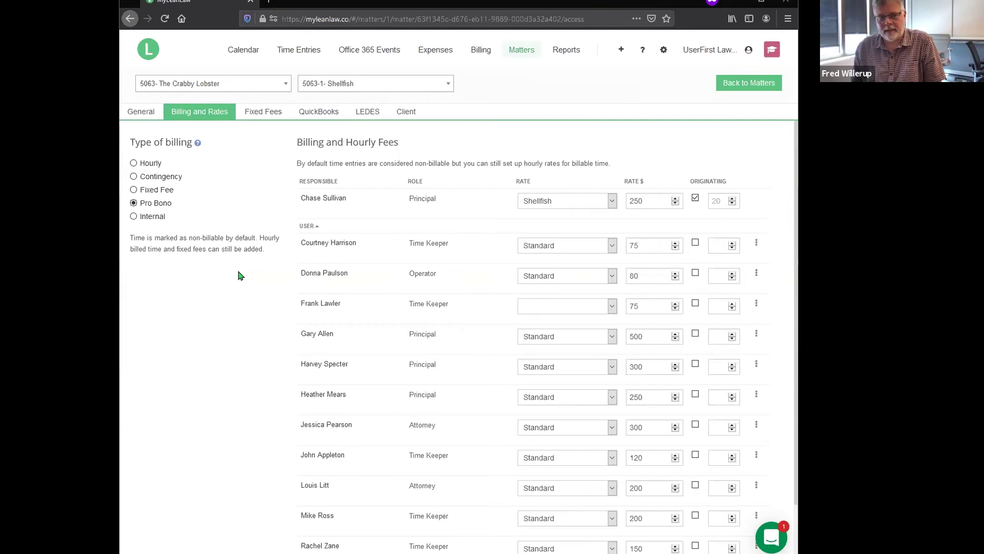
click(145, 219)
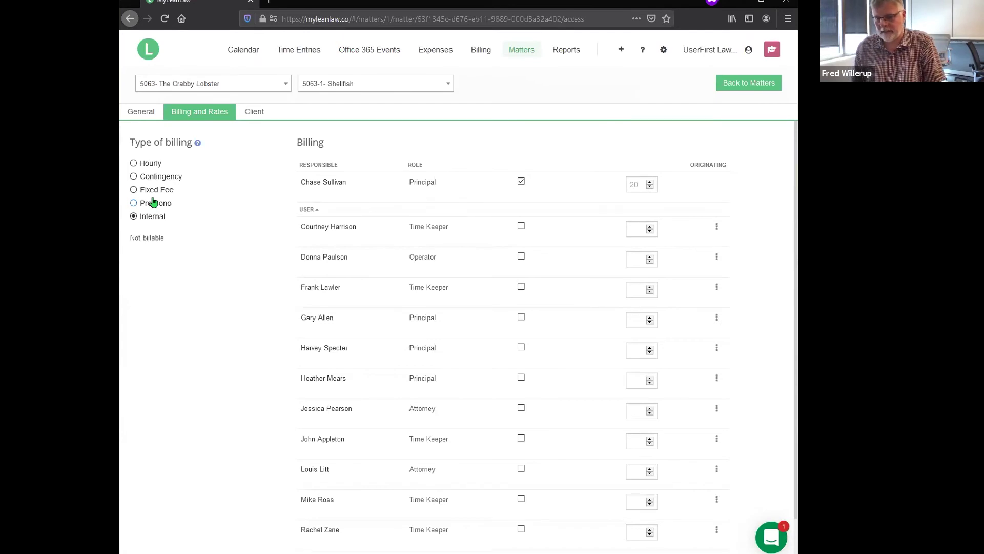
click(150, 203)
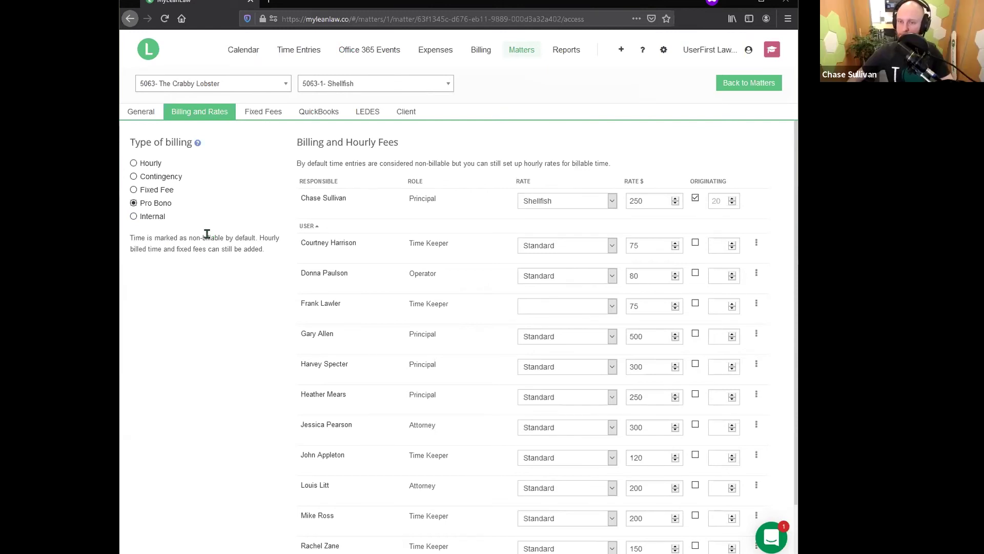
click(152, 219)
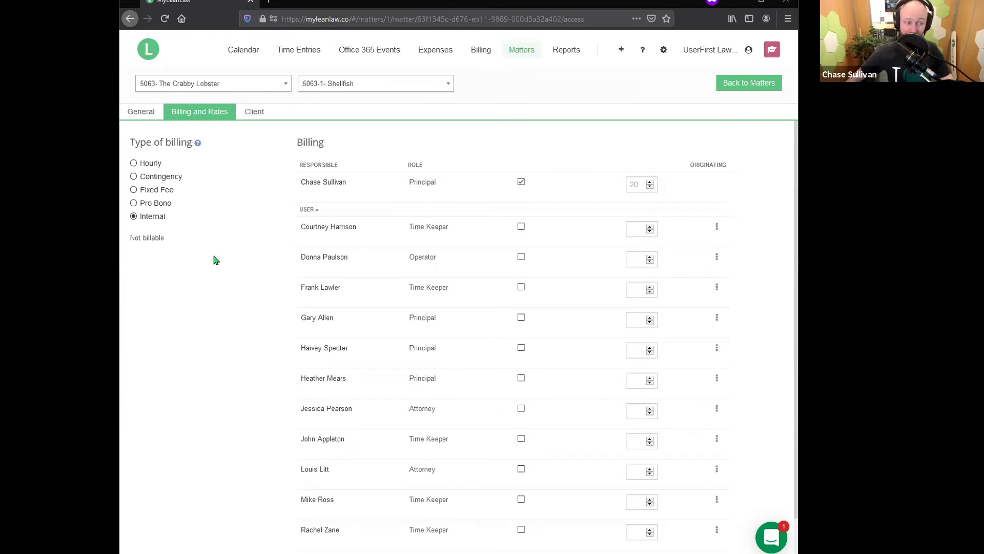
click(145, 169)
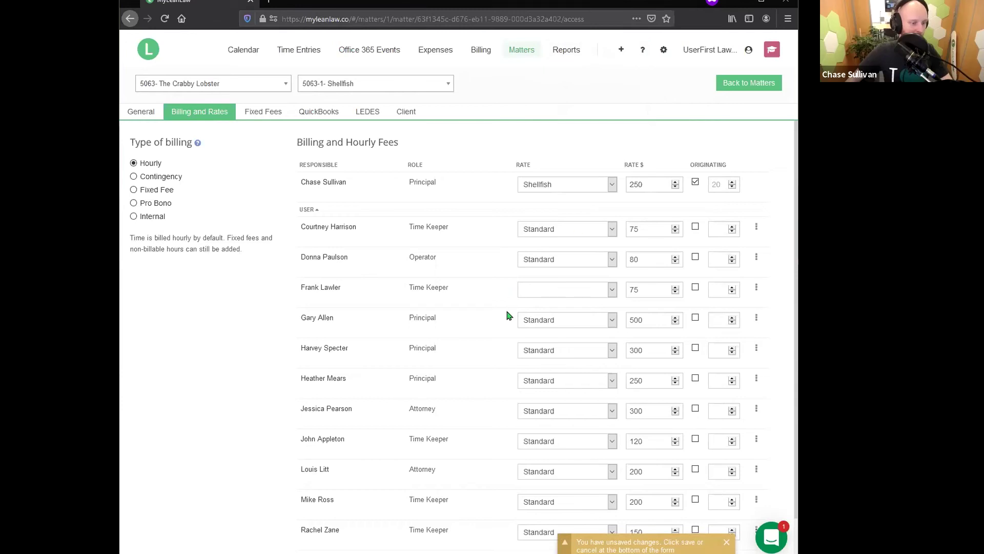
scroll(462, 389, down, 1)
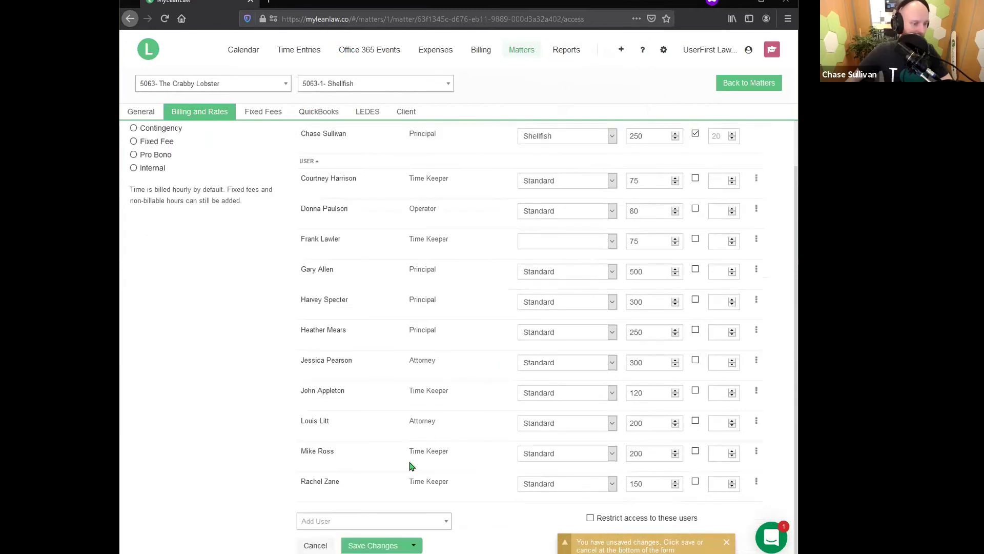
- Open the Matter Rates report, clear its user filter and examine the rates across all matters and timekeepers
click(574, 52)
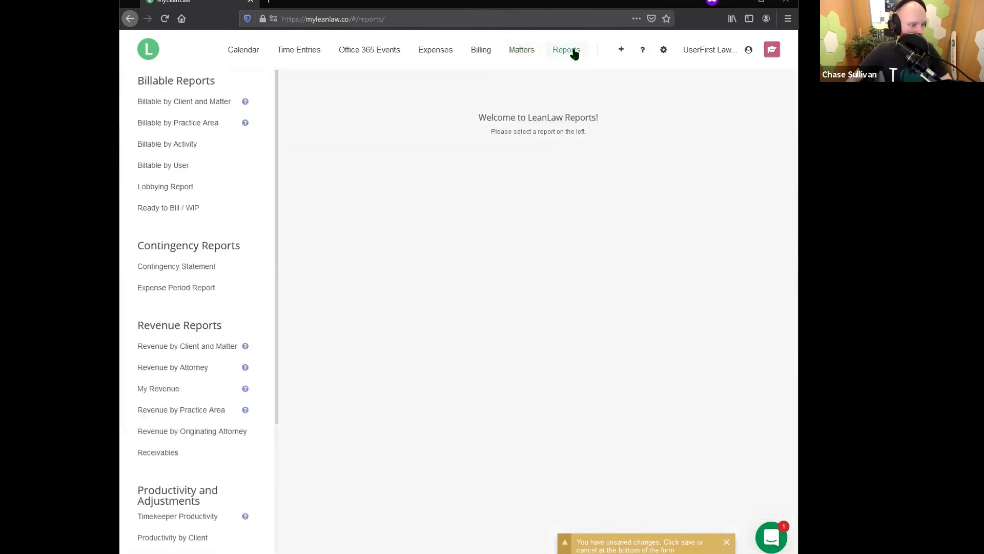
scroll(205, 349, down, 4)
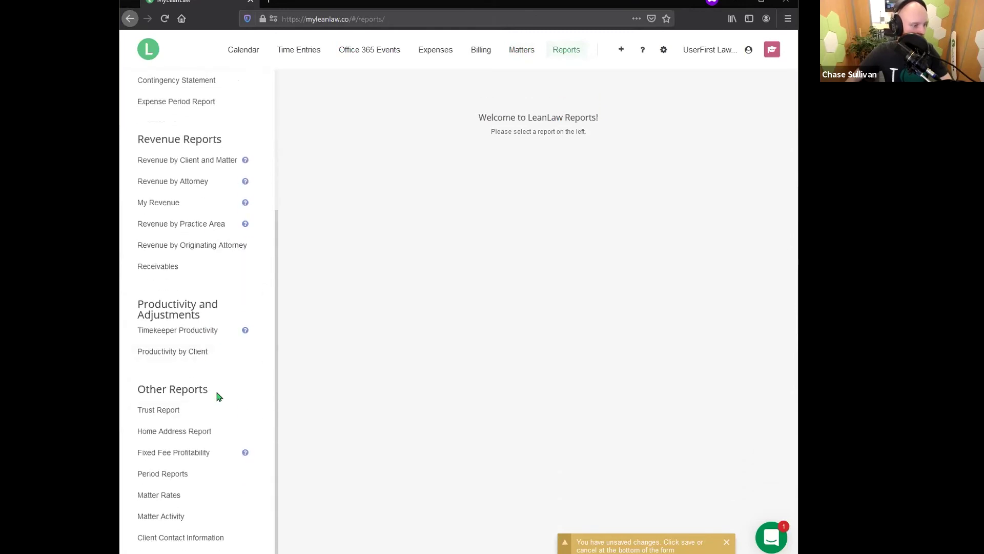
click(172, 497)
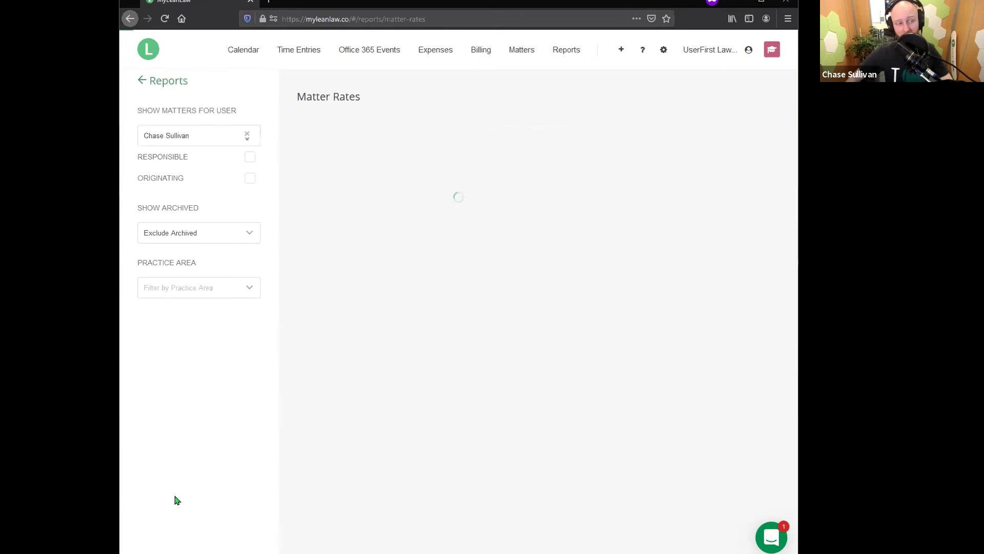
click(212, 136)
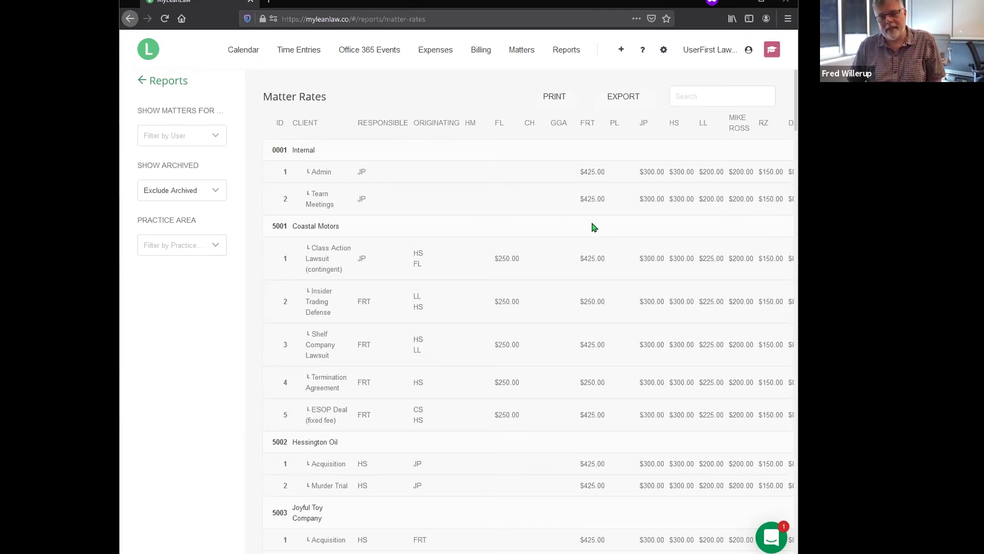
scroll(594, 227, right, 3)
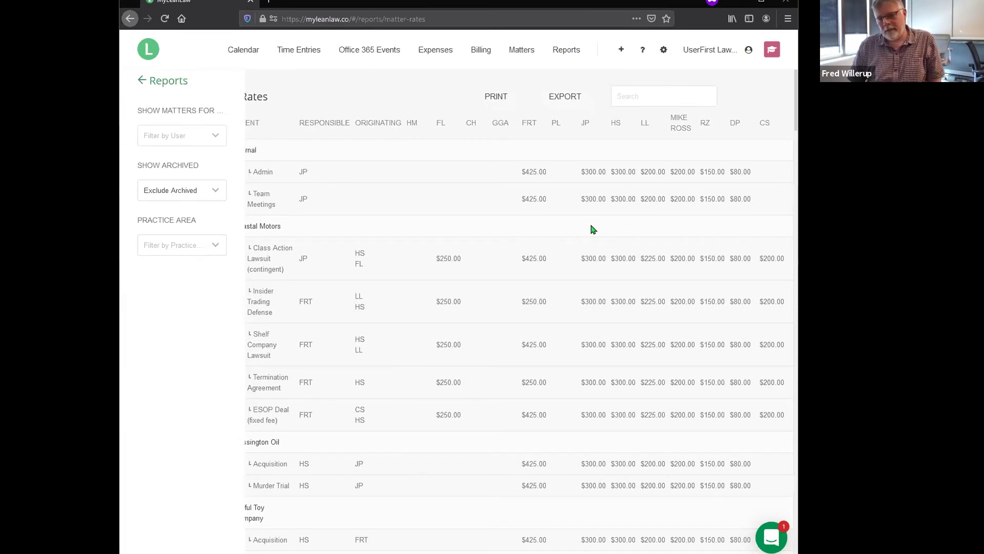
scroll(593, 230, left, 3)
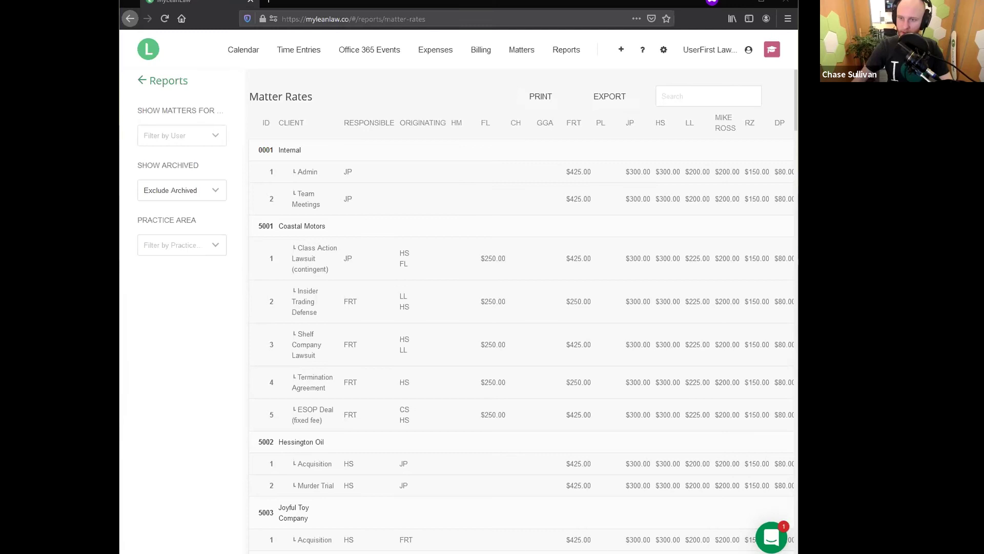
- Return to the list of reports and look through the contingency, revenue, productivity and other reports offered
click(139, 80)
scroll(197, 175, down, 2)
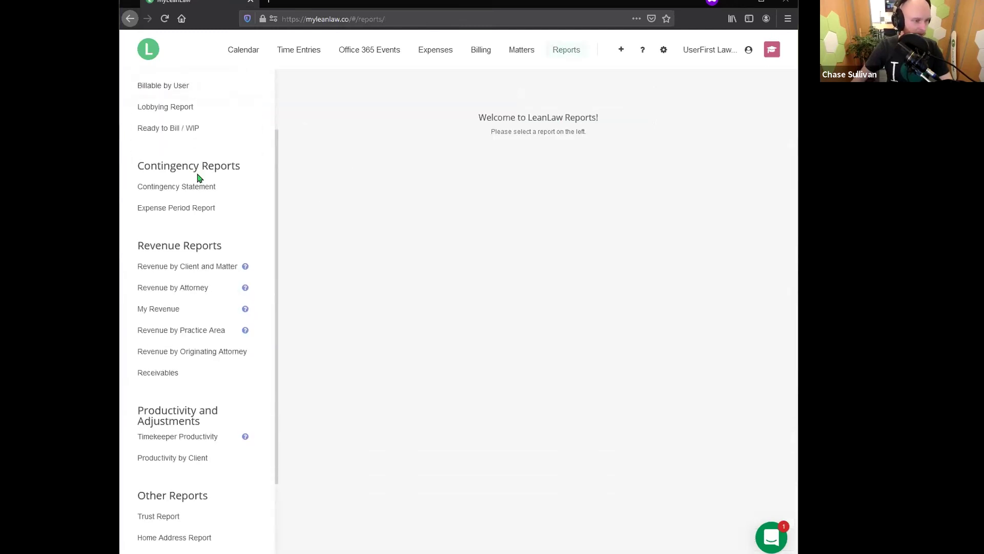
scroll(193, 202, down, 2)
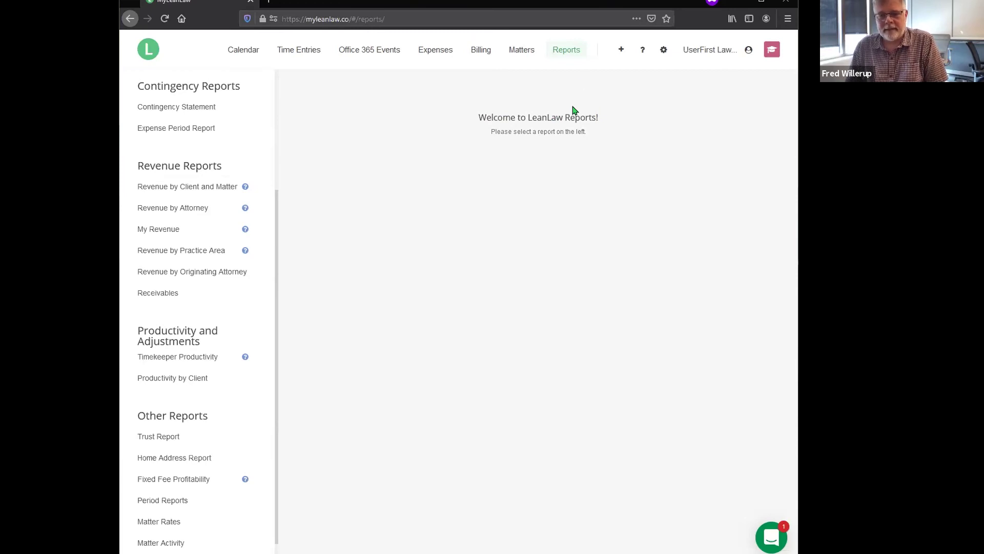
- Find the Shellfish matter by searching the matters for "shell" and open its billing and rates settings
click(522, 55)
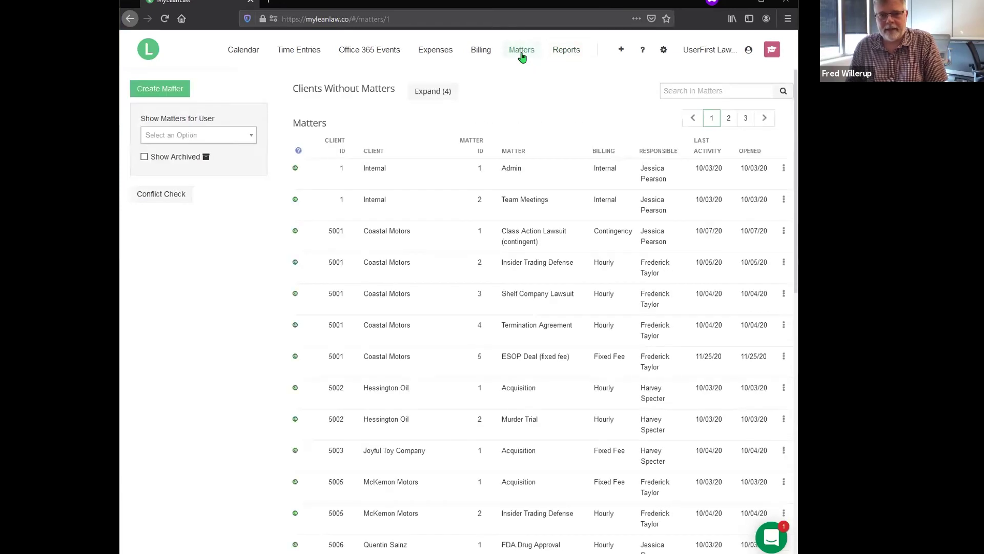
click(598, 151)
click(682, 92)
text(shell)
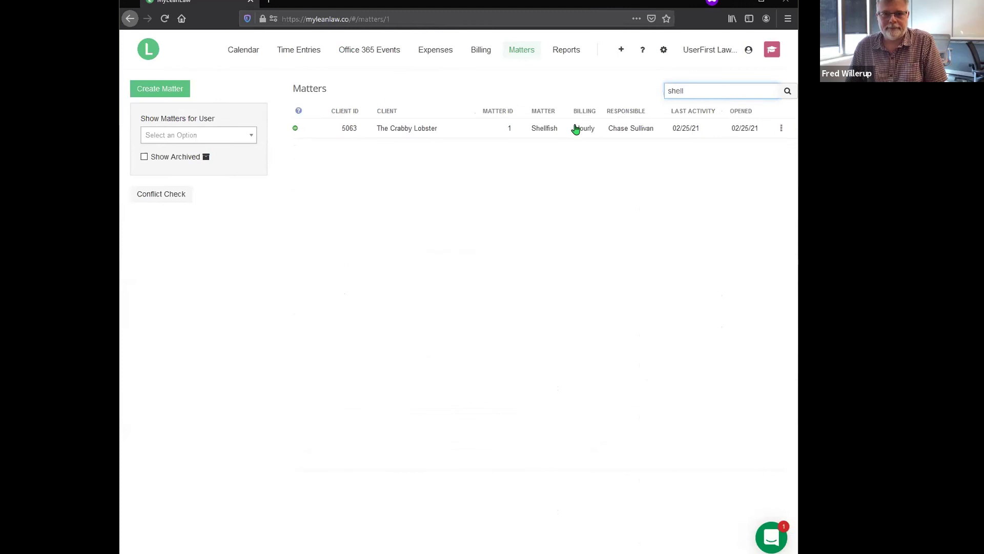
click(545, 128)
click(212, 115)
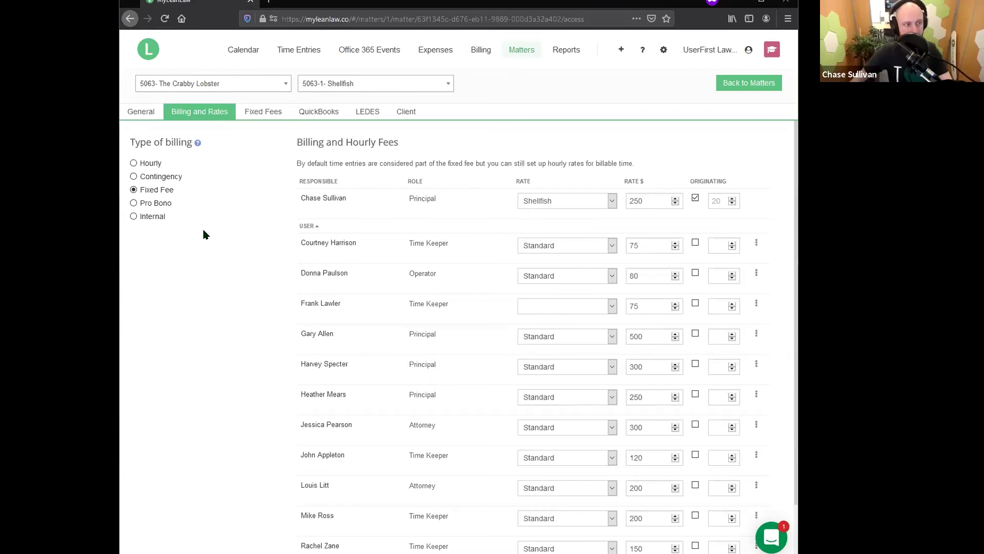
- Set the Shellfish matter's billing type to Contingency and save the change
click(159, 177)
scroll(237, 297, down, 3)
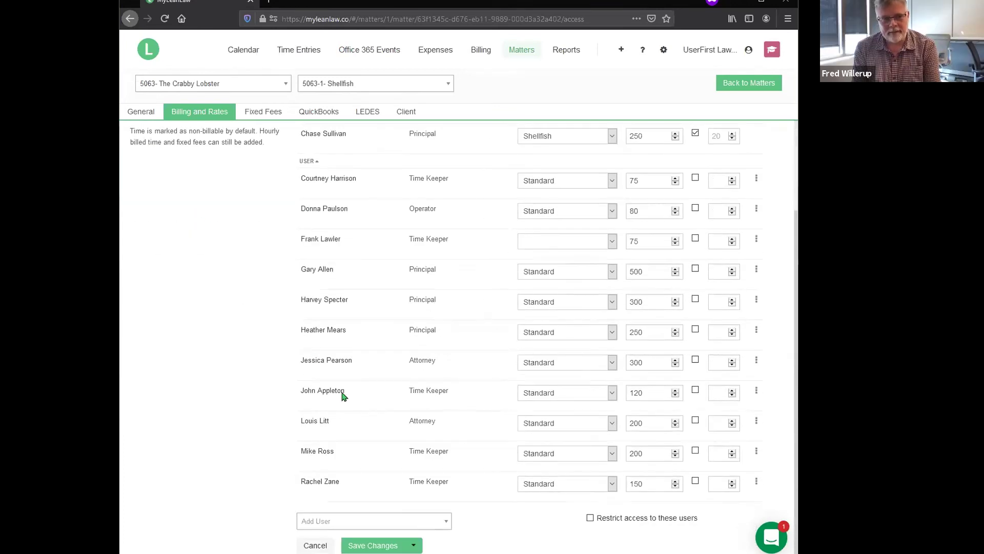
click(382, 545)
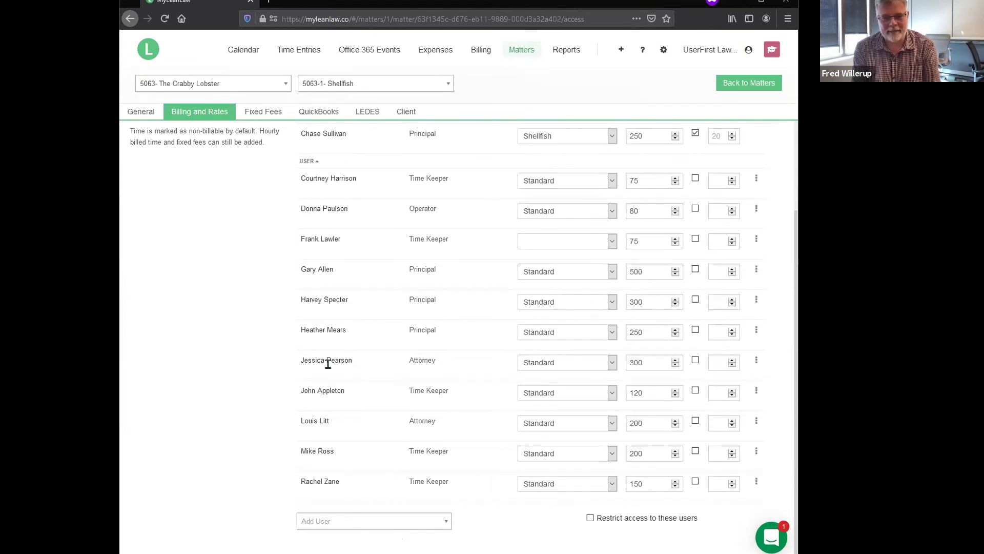
- Try to save the Shellfish matter with the Hourly billing type, and cancel at the choice about updating open entries
scroll(229, 306, up, 3)
click(151, 170)
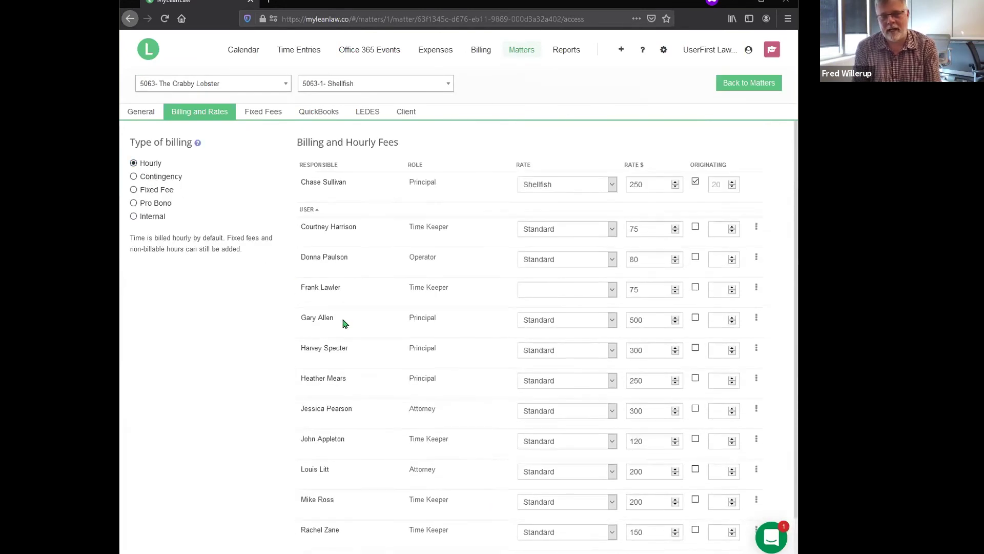
scroll(404, 434, down, 3)
click(382, 545)
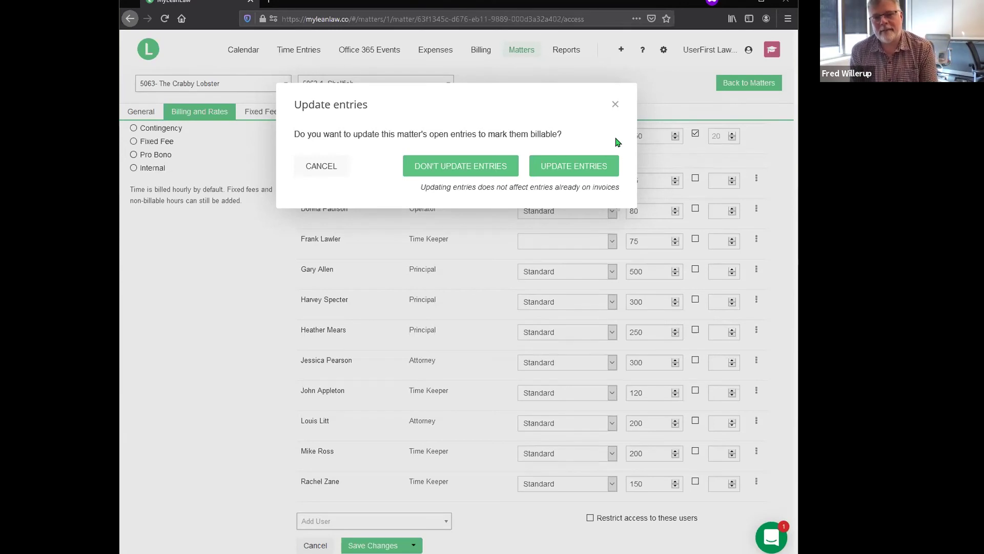
click(314, 172)
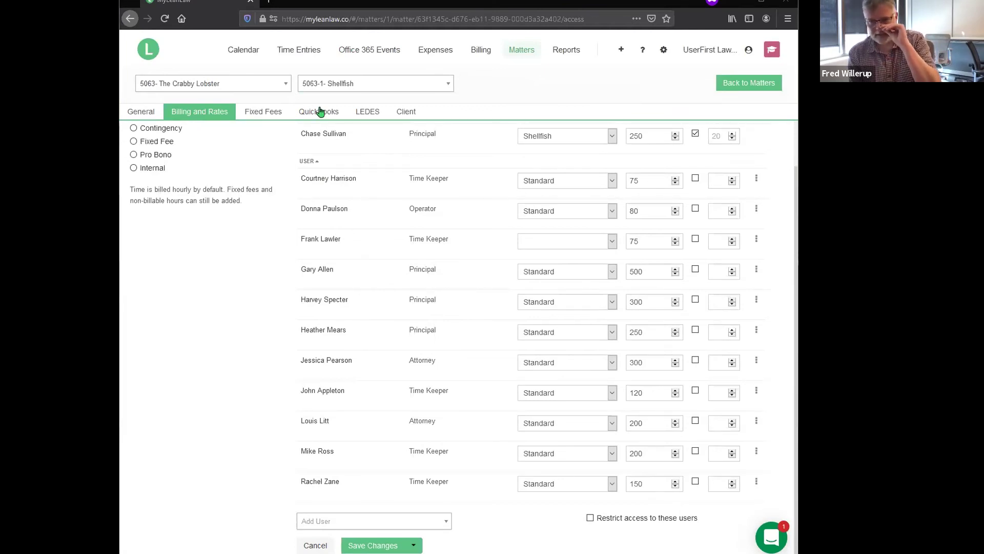
- View the Shellfish matter's QuickBooks settings and examine the options for changing to Matter Accounting, cancelling the change
click(319, 112)
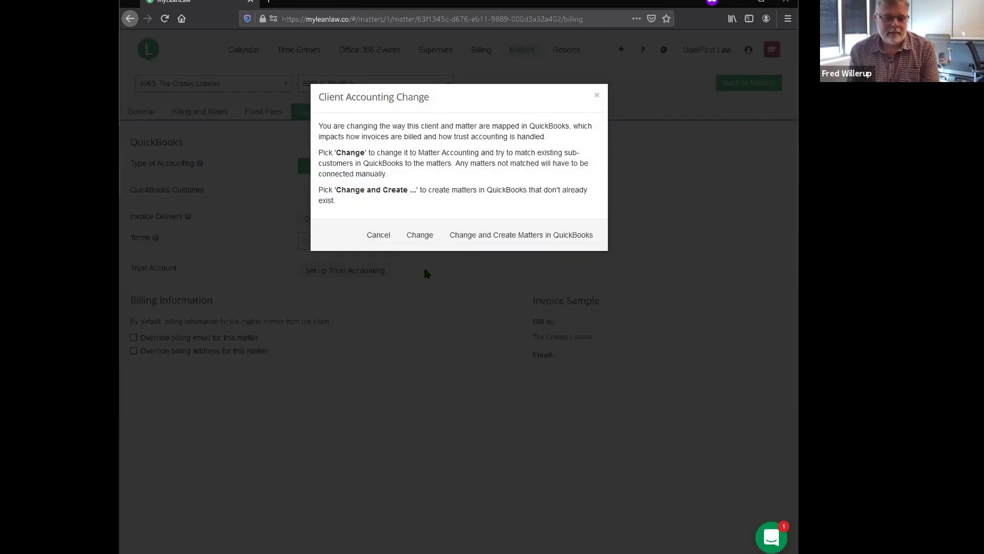
click(380, 238)
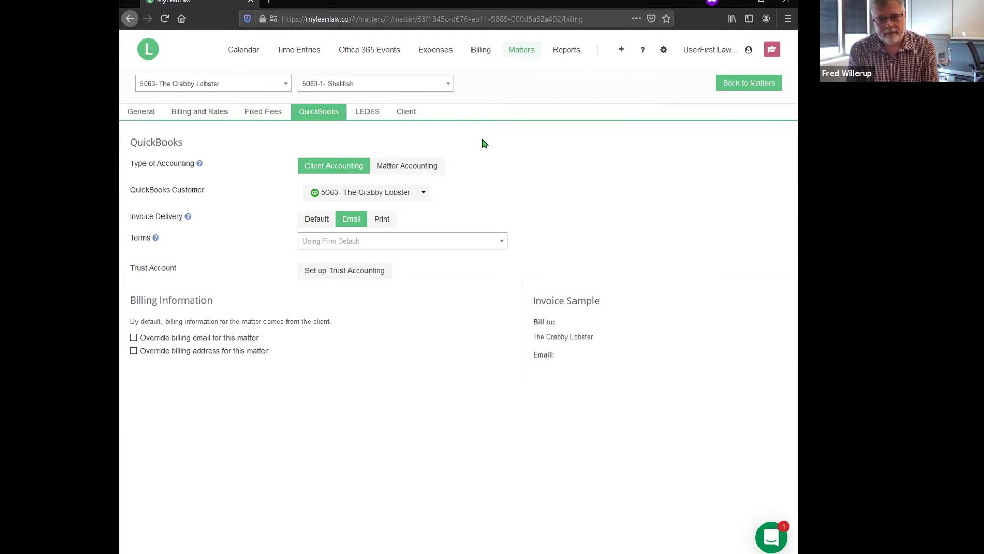
click(435, 168)
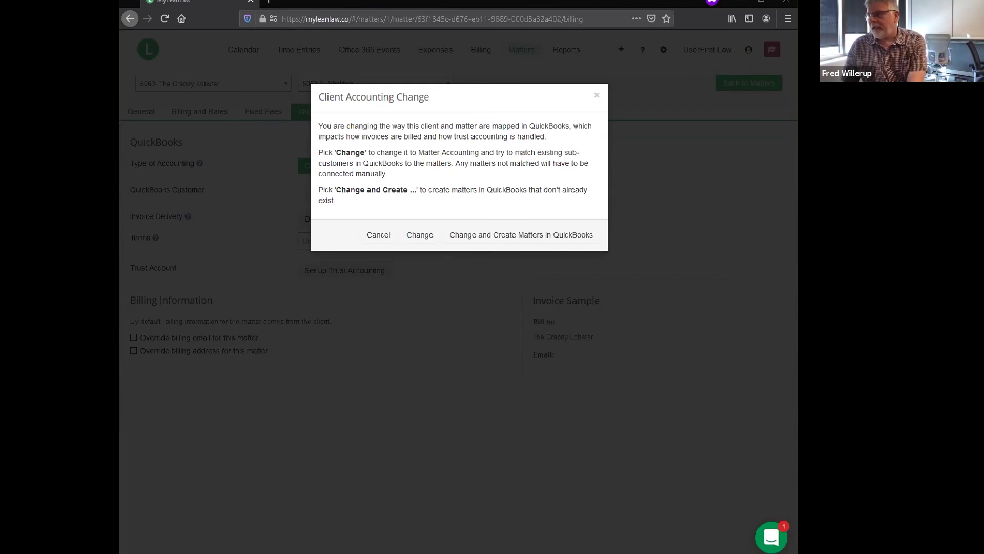
click(378, 237)
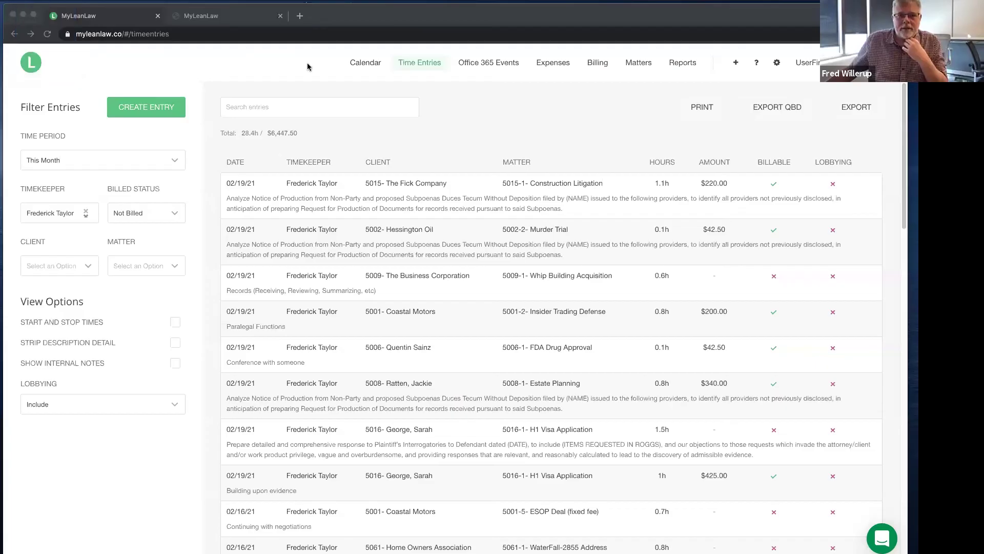
click(323, 68)
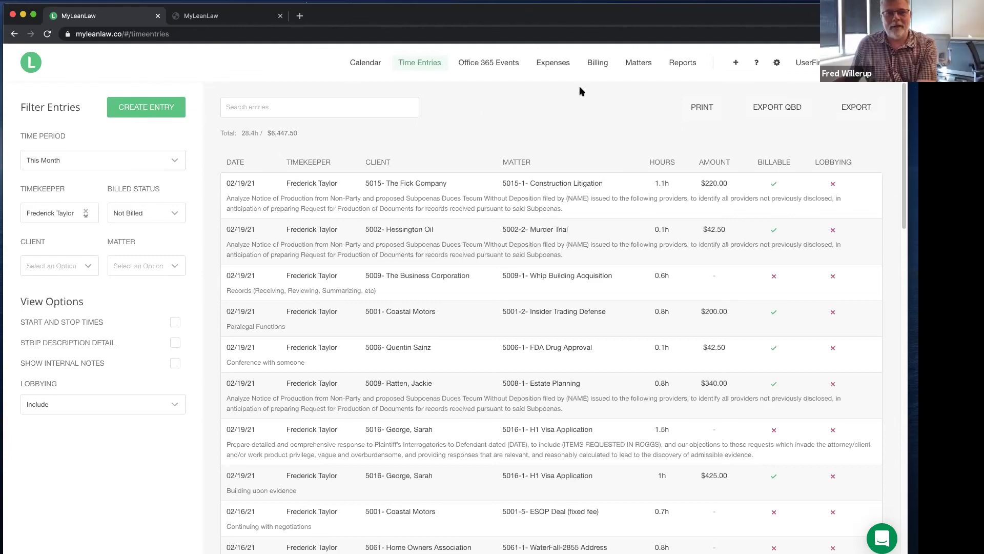
click(759, 33)
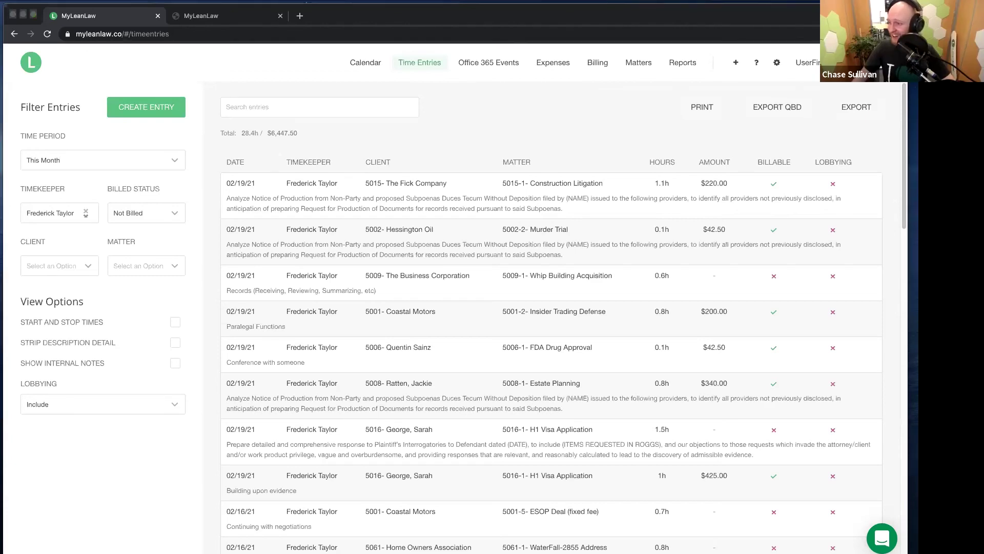
click(531, 117)
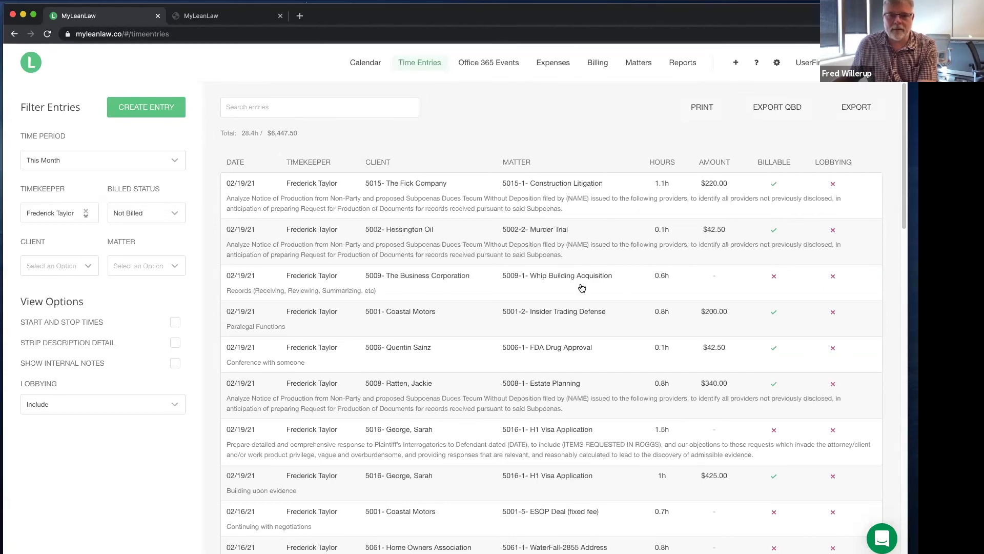
- Open the McKernon Motors invoice from the draft invoices and examine its services, hourly rates and fees
click(592, 64)
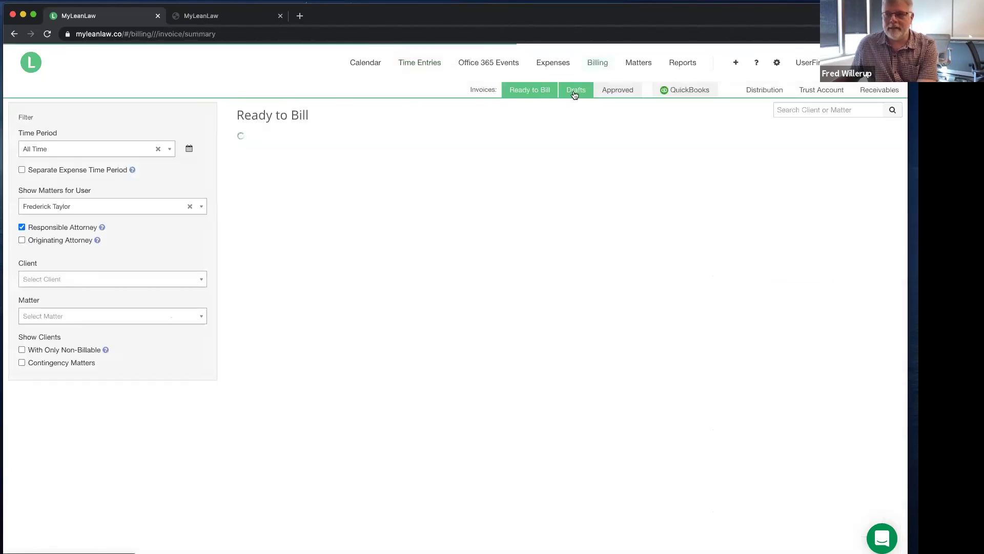
click(575, 93)
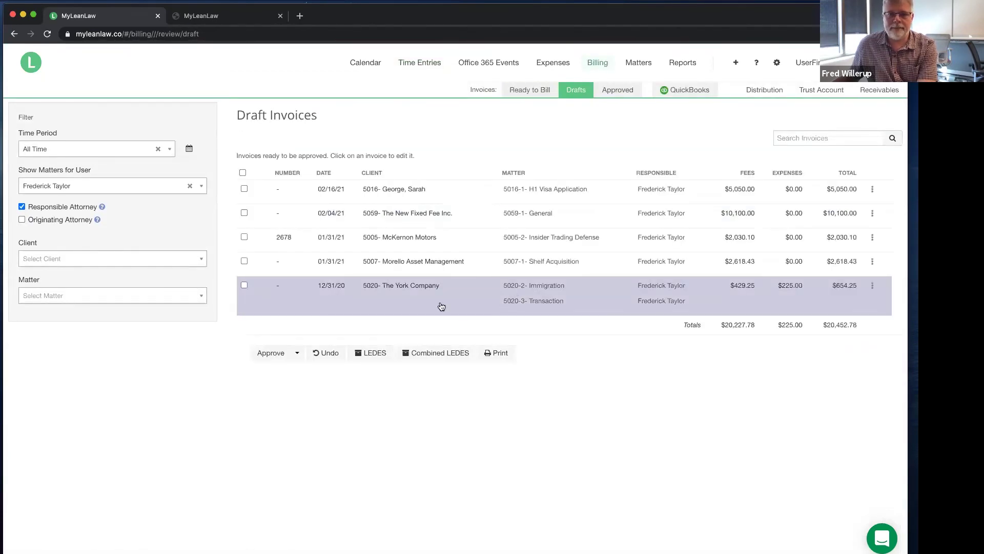
click(444, 238)
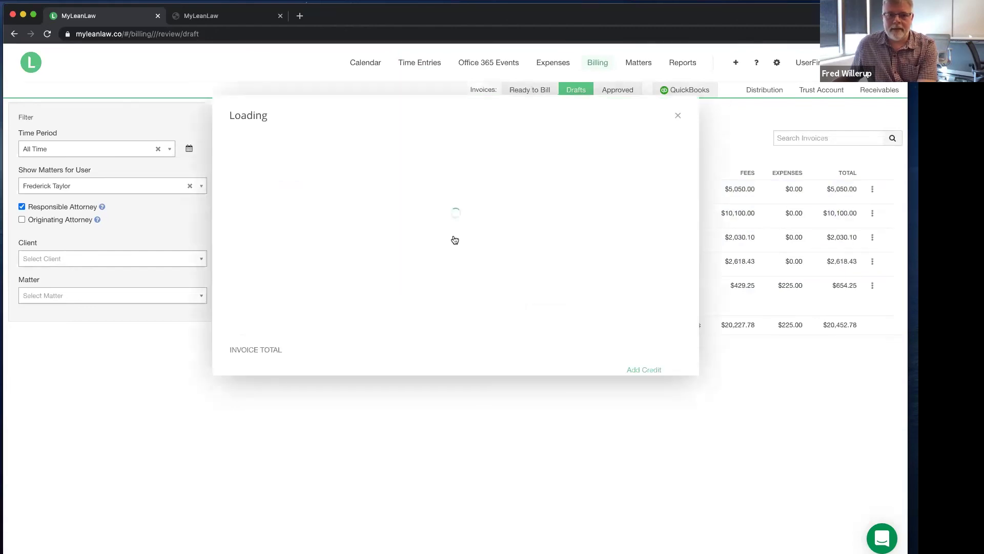
scroll(413, 419, down, 5)
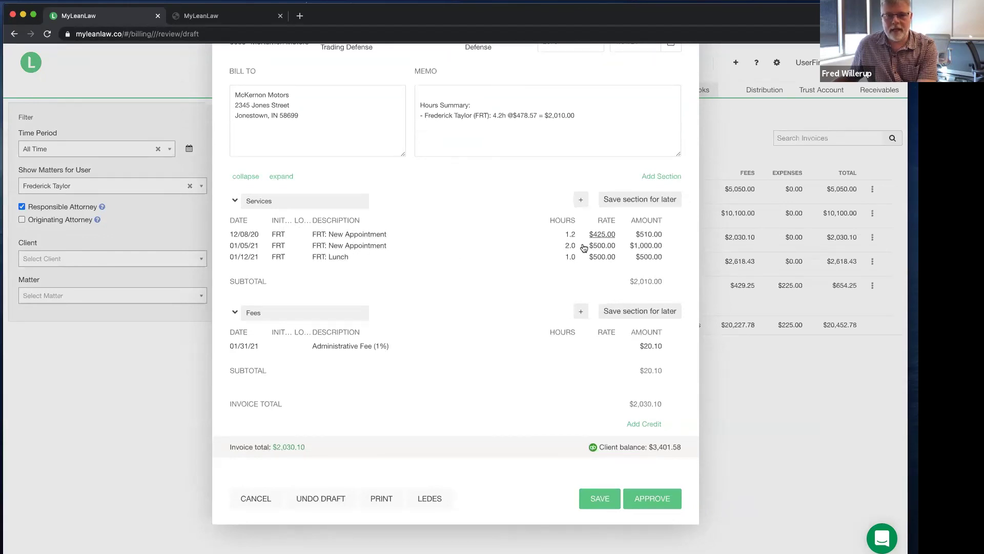
- Set the hours of the 01/05/21 New Appointment line item to 1 and save the entry
click(359, 247)
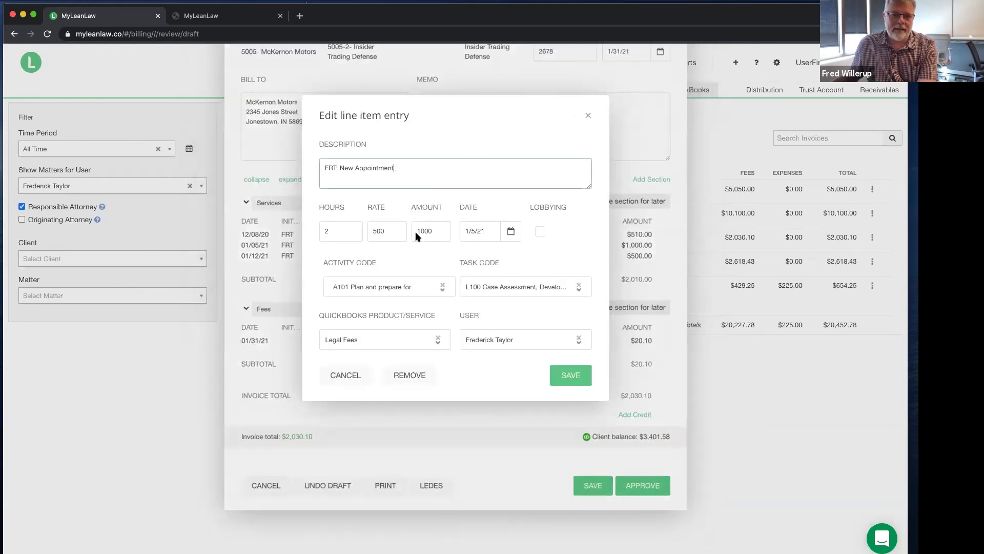
double_click(334, 230)
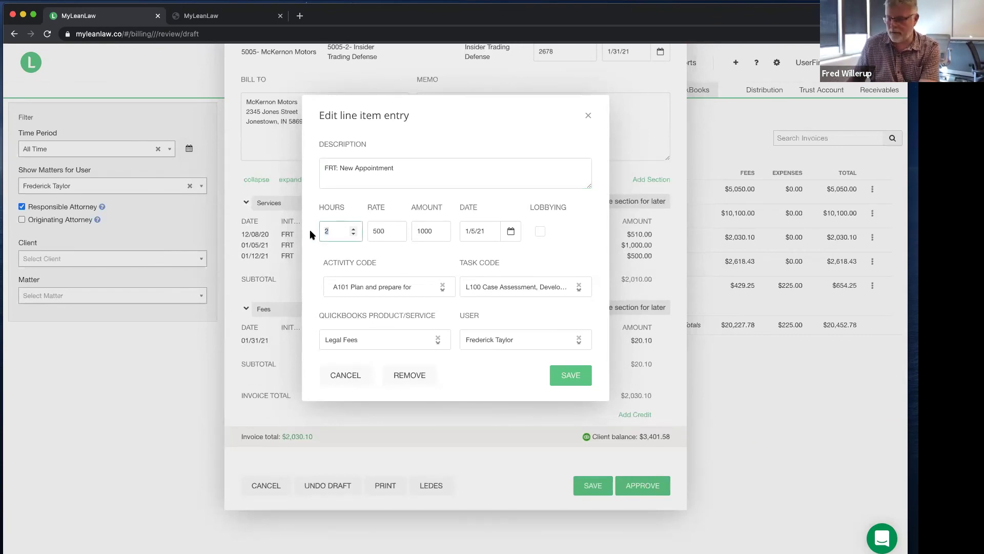
text(1)
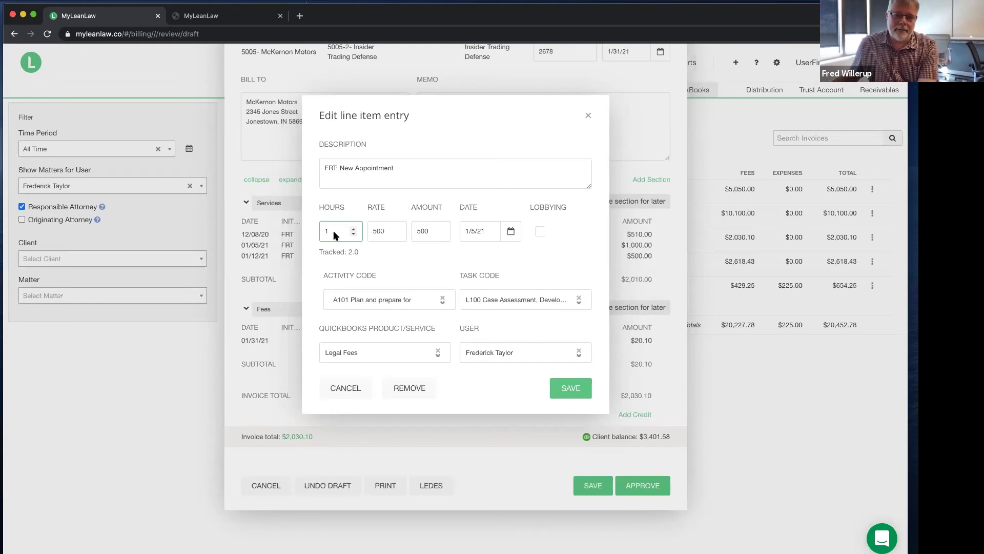
click(567, 386)
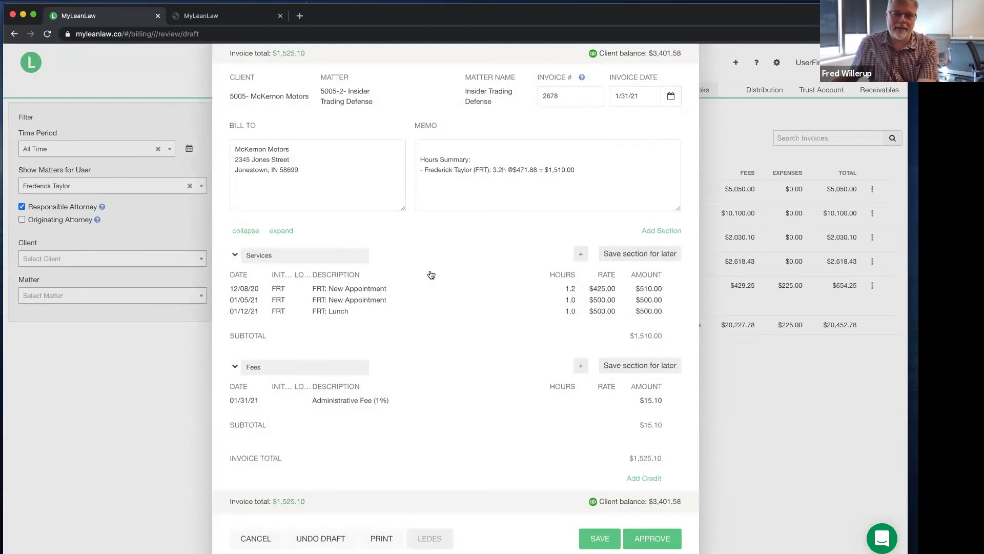
- Reopen the 01/05/21 New Appointment line item to check its tracked hours, and close the entry and draft invoice without saving
click(341, 300)
drag(332, 232, 324, 230)
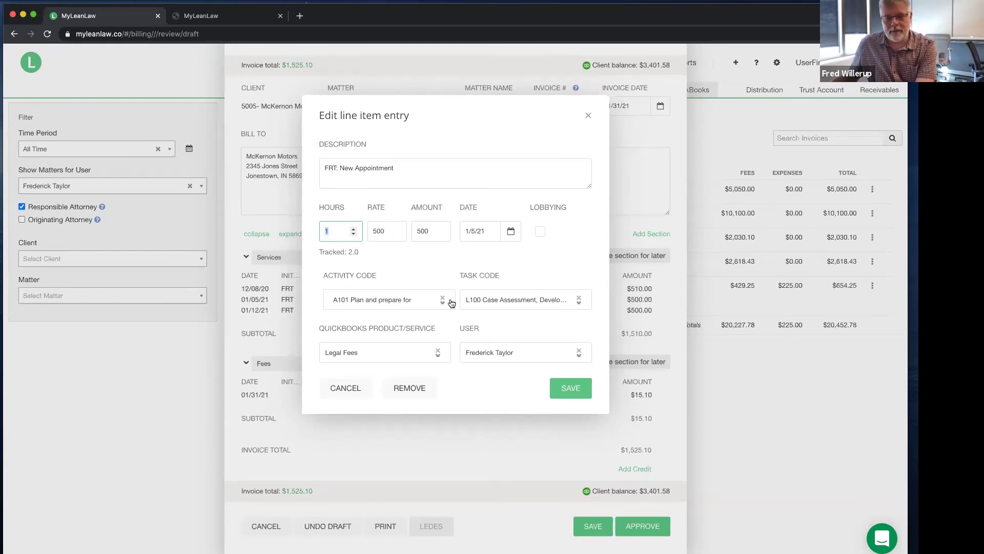
click(345, 389)
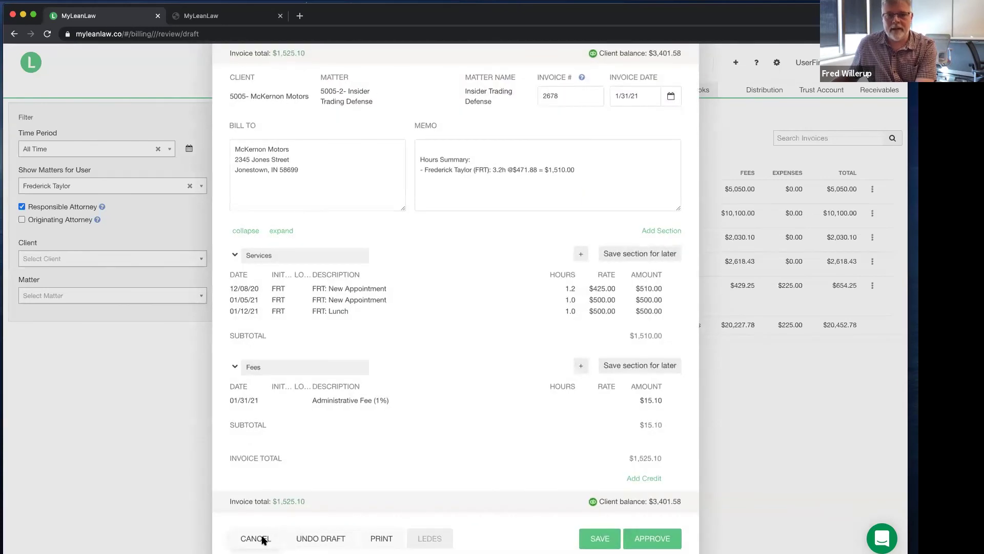
click(263, 540)
click(385, 196)
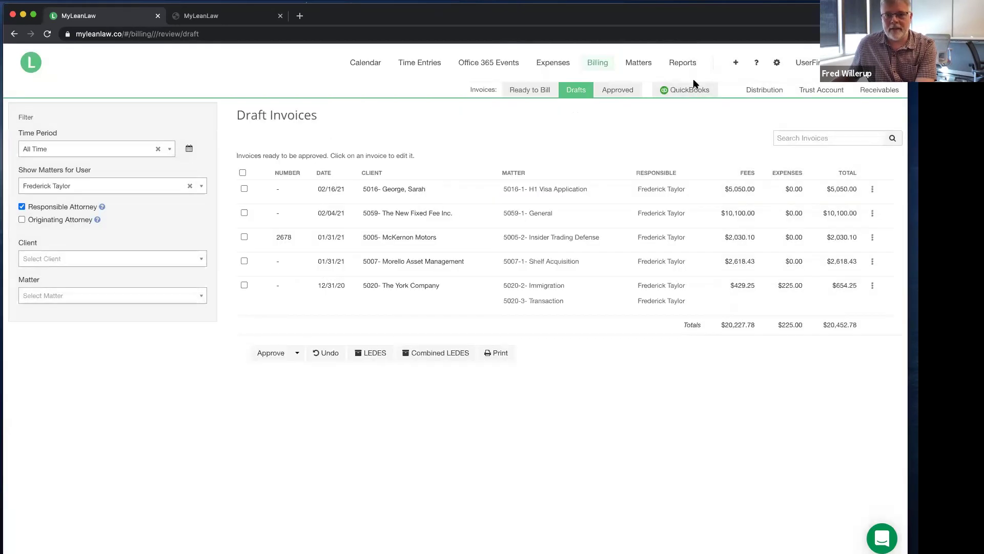
- View the Timekeeper Productivity report and examine the first listed timekeeper's hours and adjustments by client
click(682, 63)
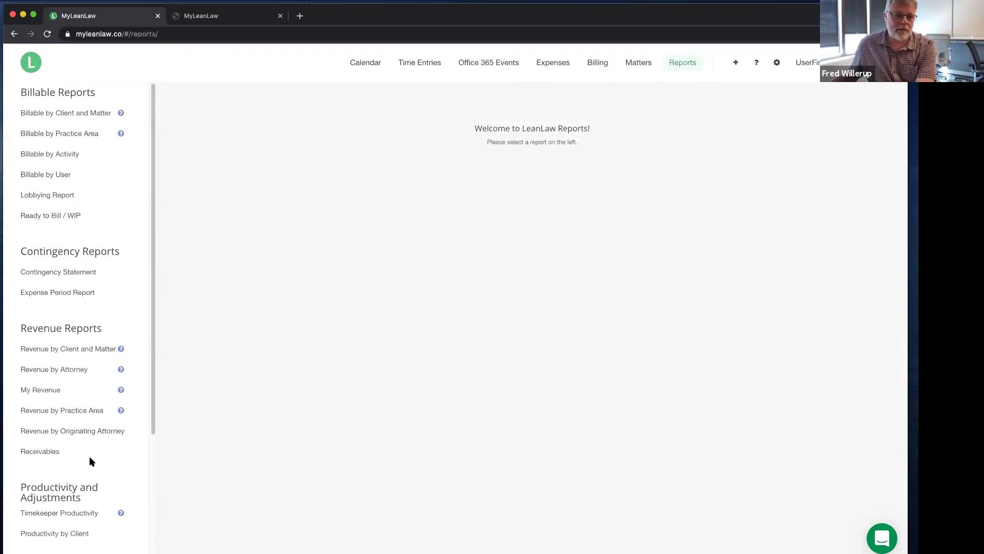
scroll(101, 465, down, 3)
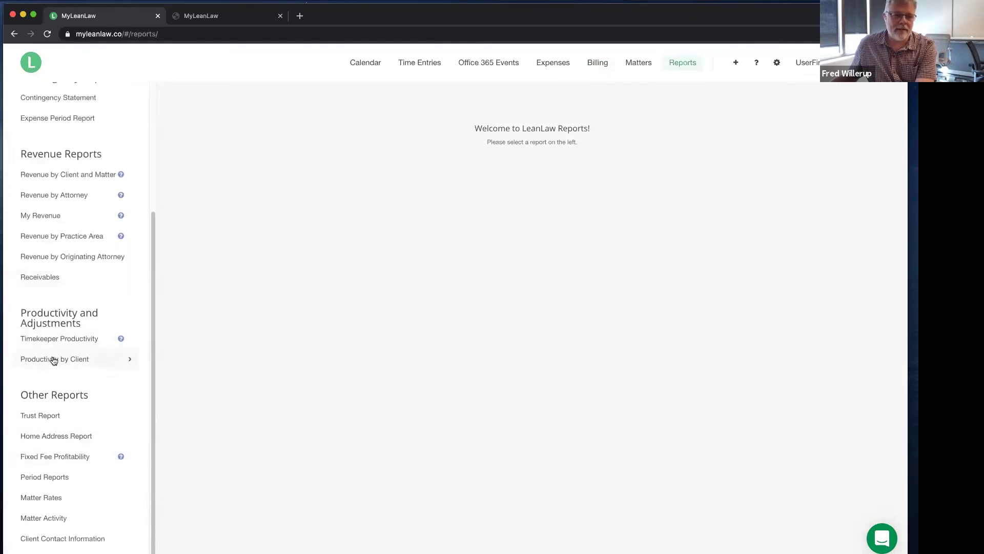
click(71, 340)
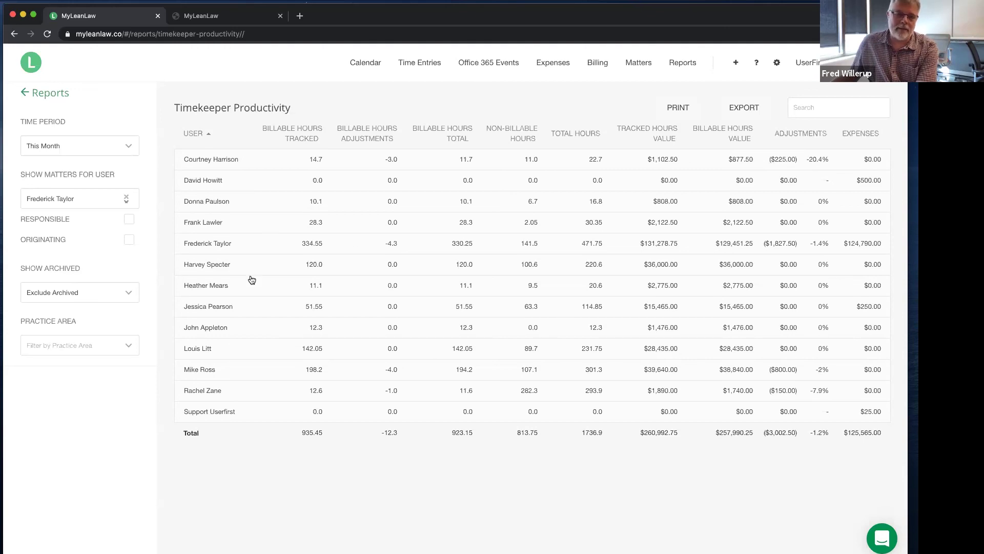
click(221, 160)
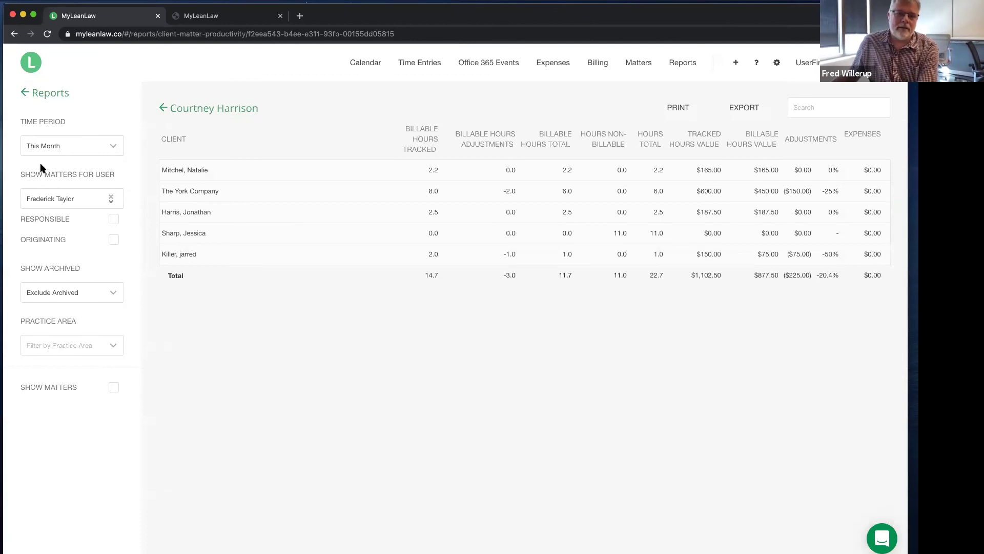
- View the Productivity by Client report and examine the billable hours and adjustments for each client
click(24, 95)
scroll(103, 455, down, 3)
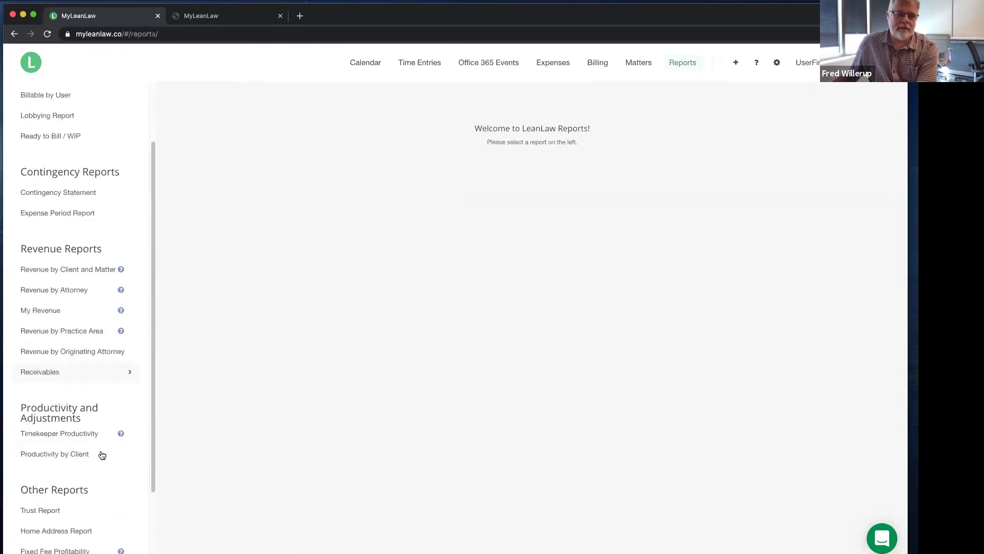
scroll(103, 455, down, 2)
click(75, 361)
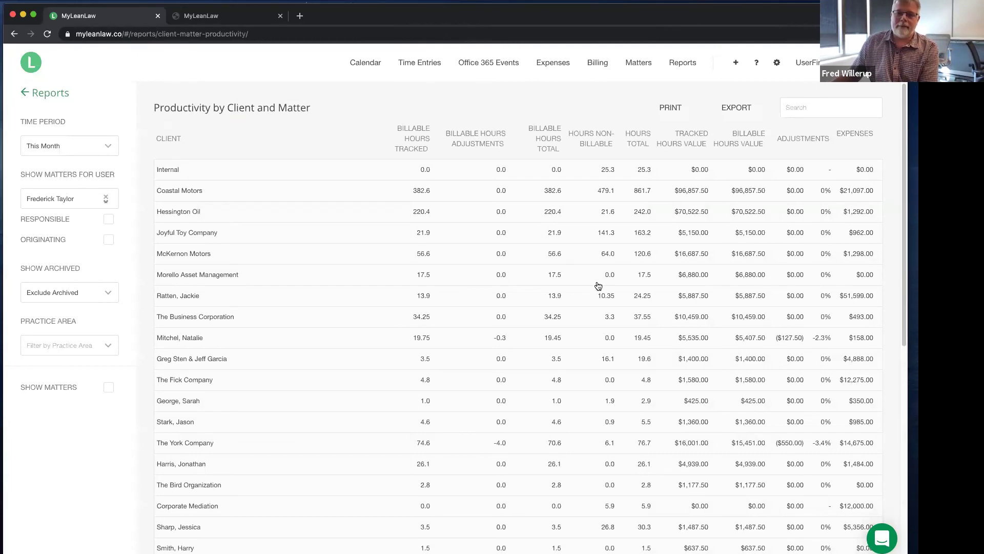
scroll(598, 285, down, 8)
scroll(598, 285, up, 4)
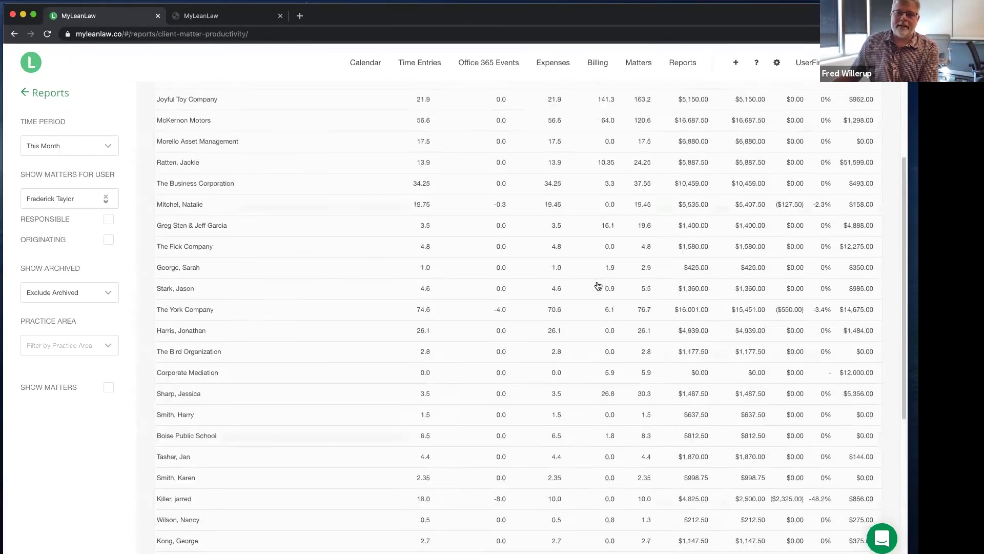
scroll(598, 286, up, 4)
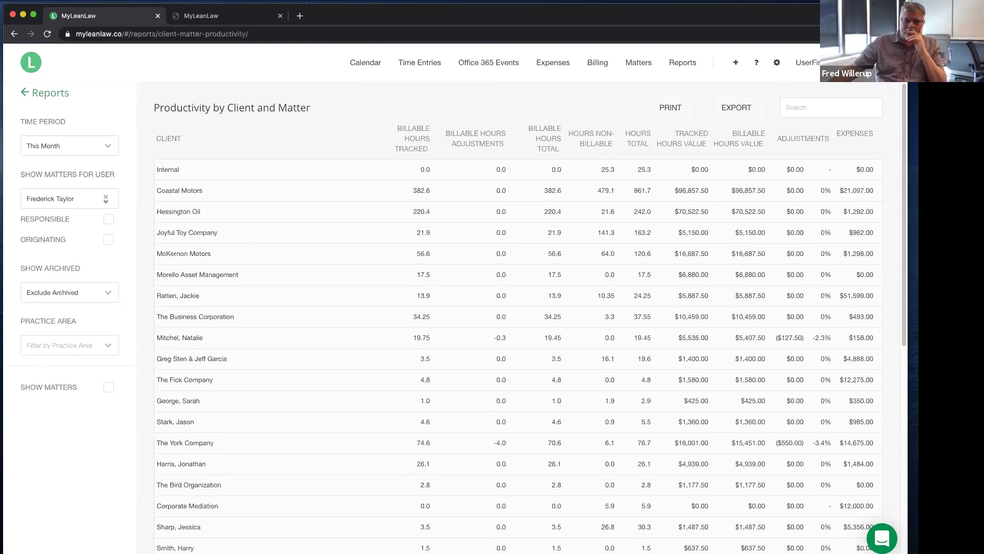
- Open the McKernon Motors draft invoice and set the hours of its 01/05/21 New Appointment line item to 1
click(593, 65)
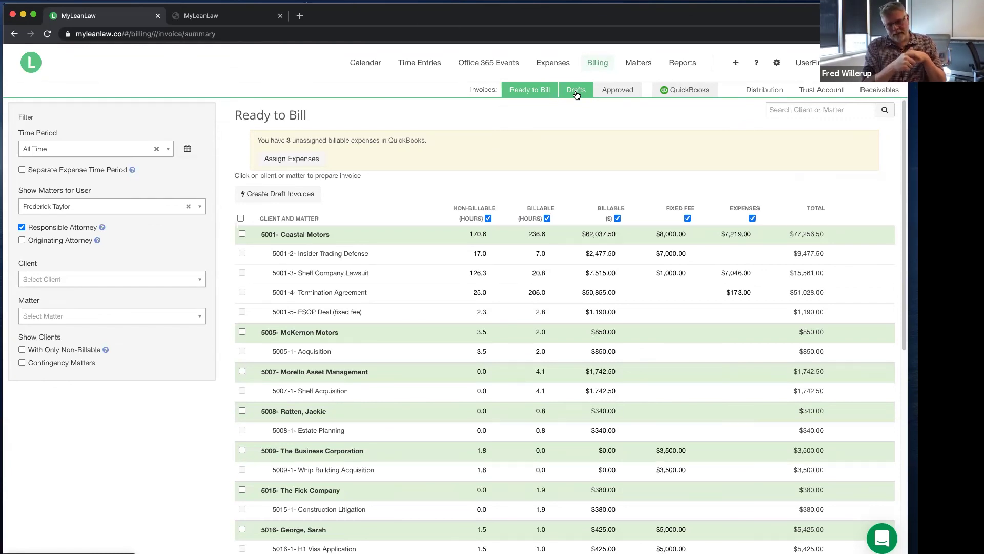
click(577, 95)
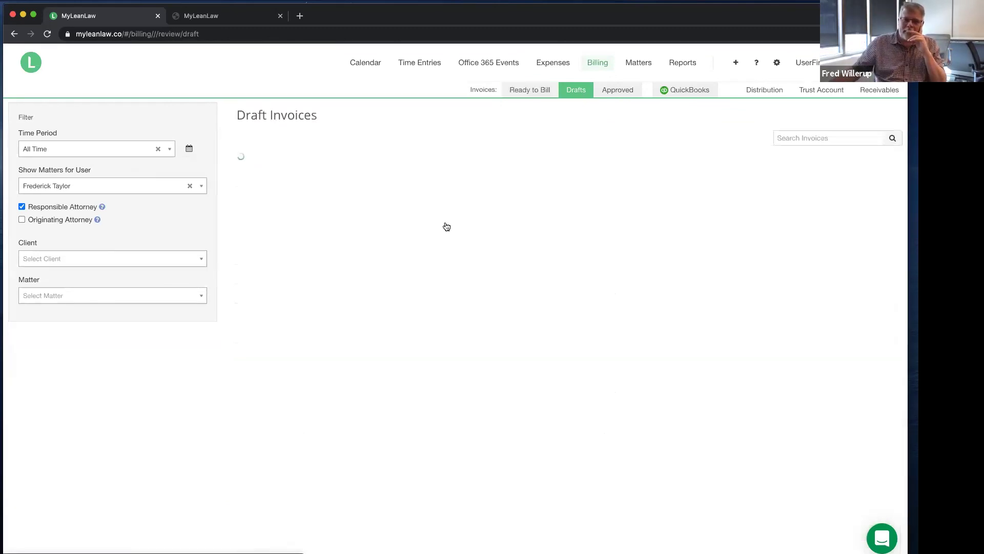
click(392, 239)
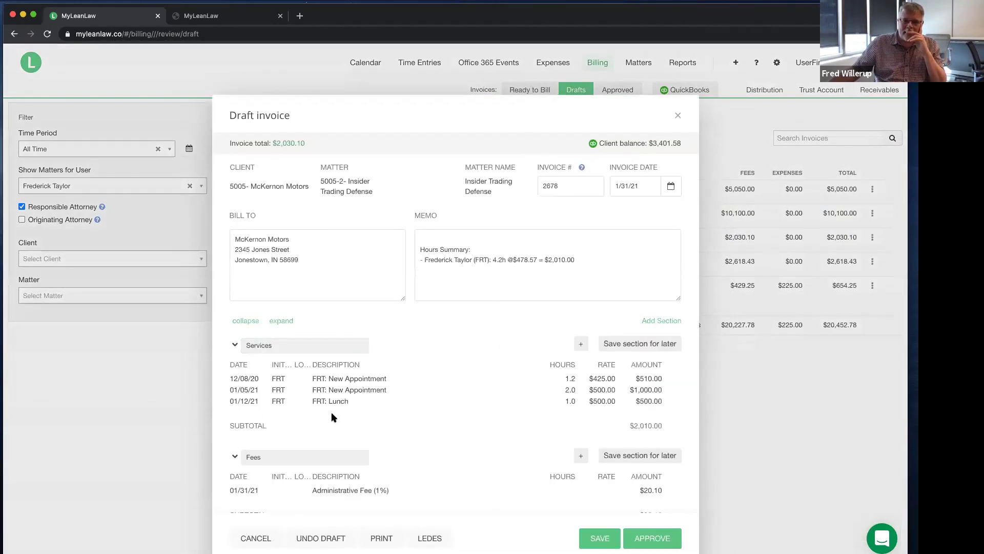
click(362, 391)
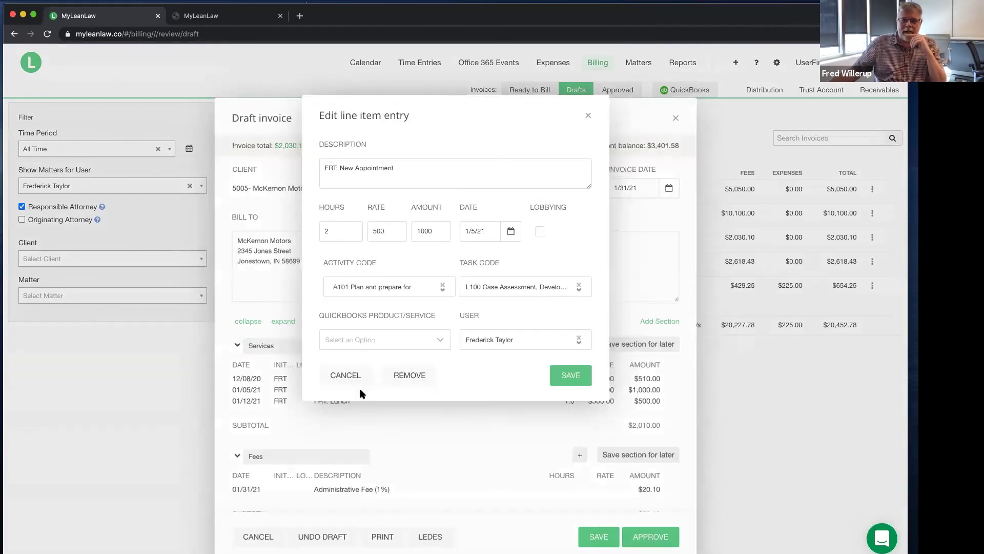
double_click(332, 231)
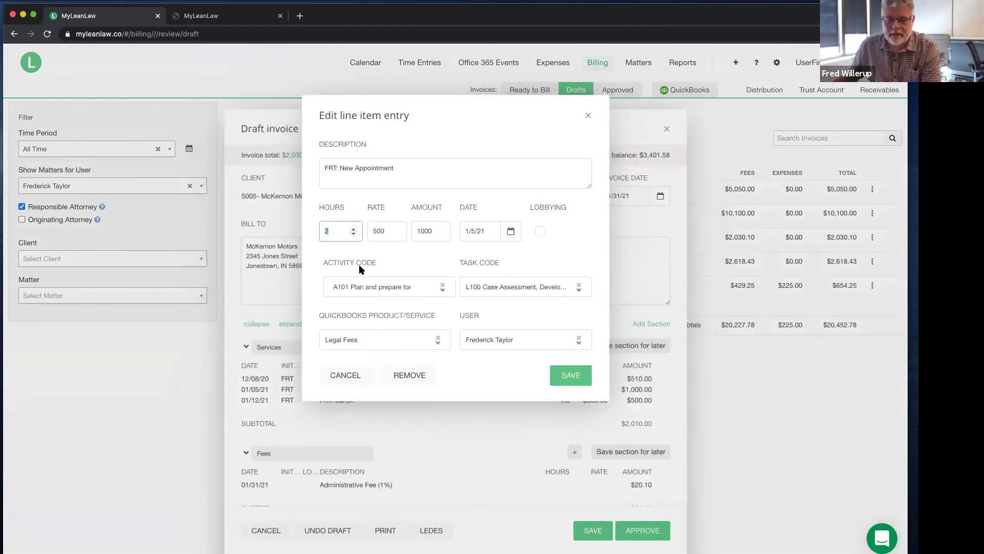
text(1)
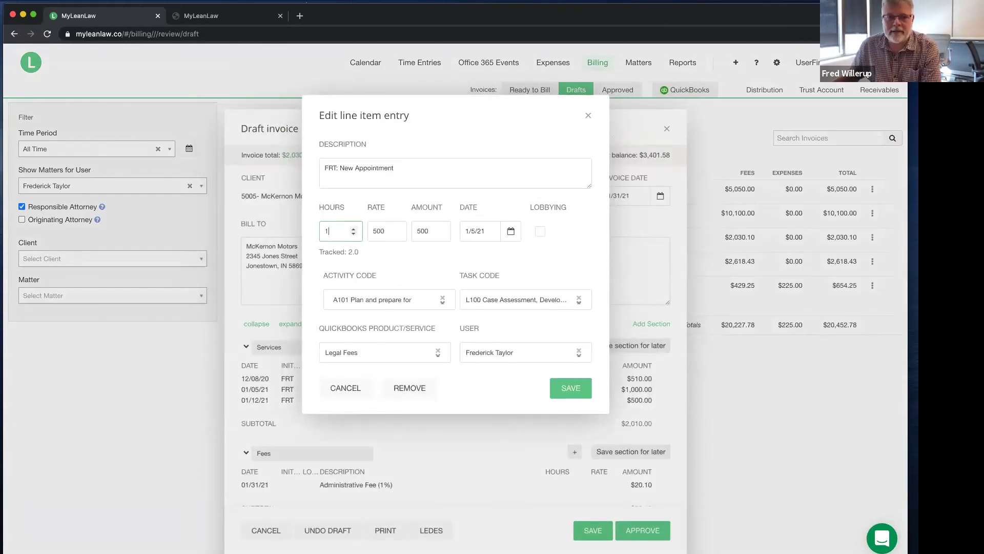
- Add the note "(worked 2h)" to the end of the New Appointment line item's description
click(409, 168)
text(()
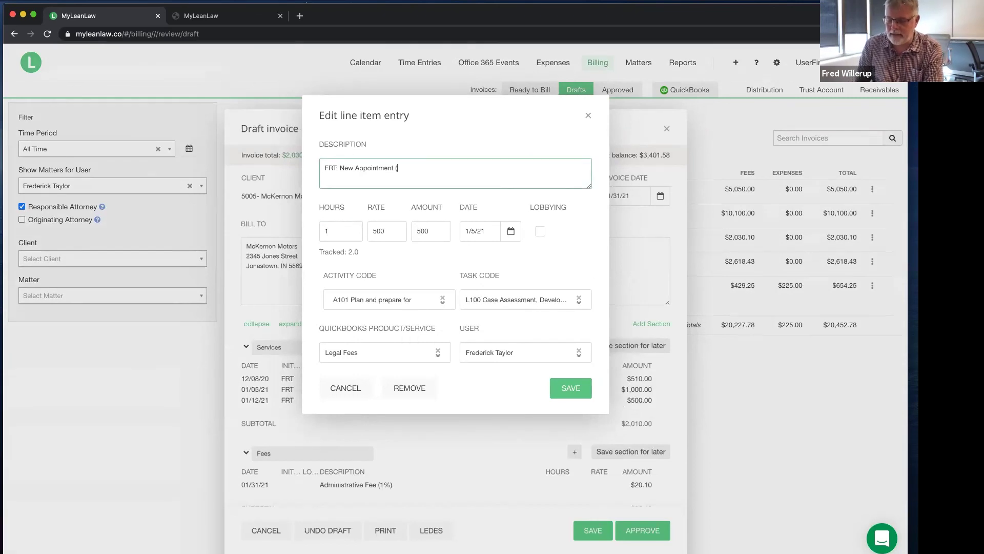
text(worked 2)
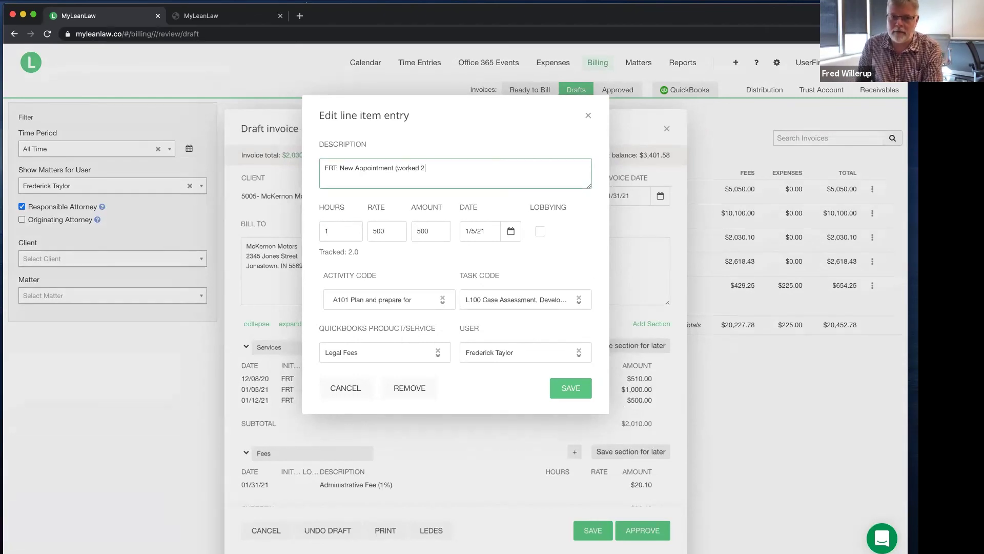
text(h))
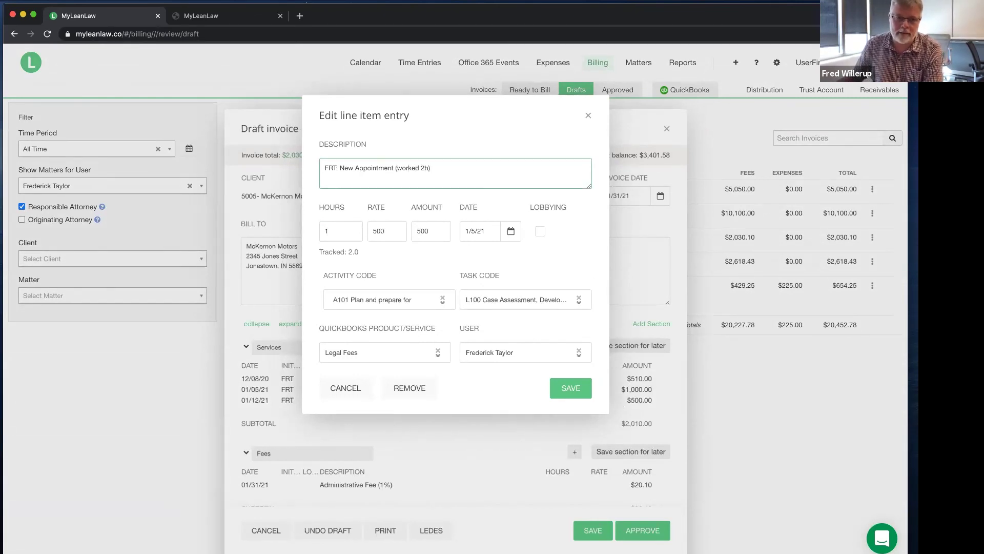
drag(324, 168, 431, 168)
click(331, 230)
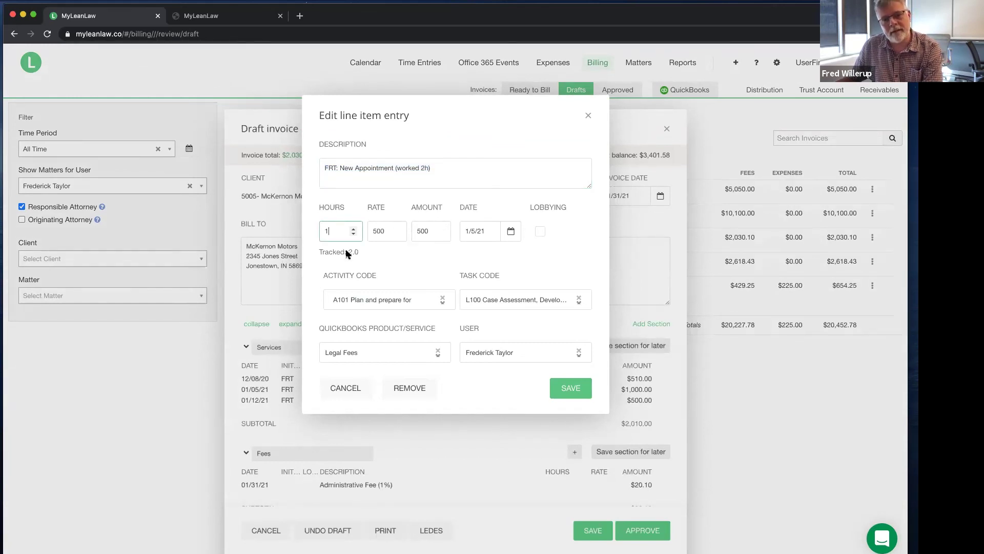
- Delete "(worked 2h)" from the description, and close the line item and the McKernon Motors draft invoice without saving
drag(431, 168, 395, 169)
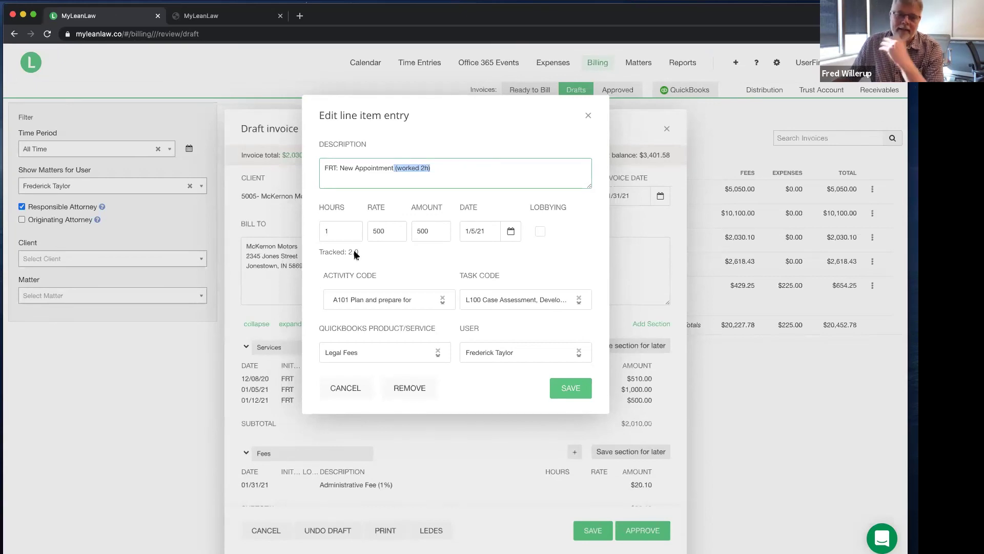
click(435, 168)
drag(435, 168, 395, 168)
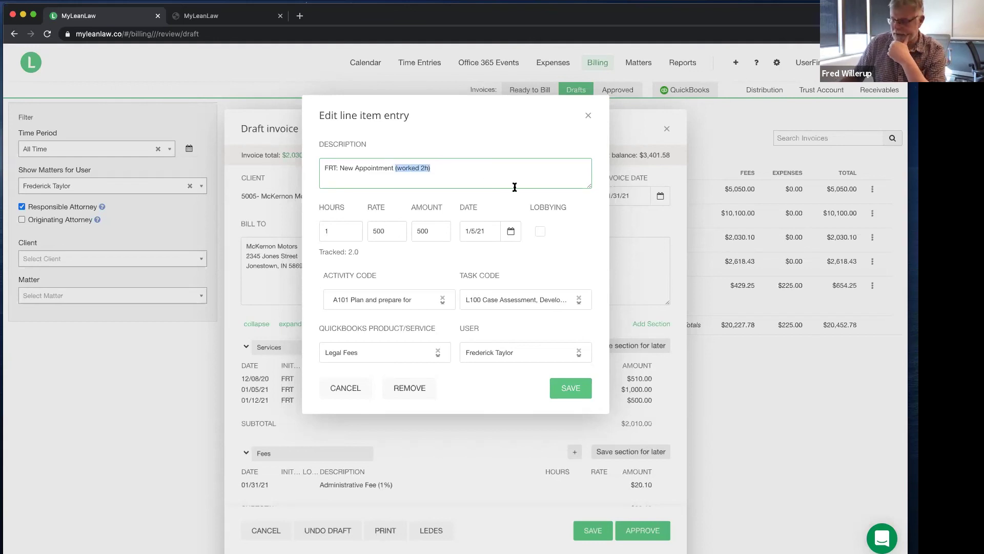
key(BackSpace)
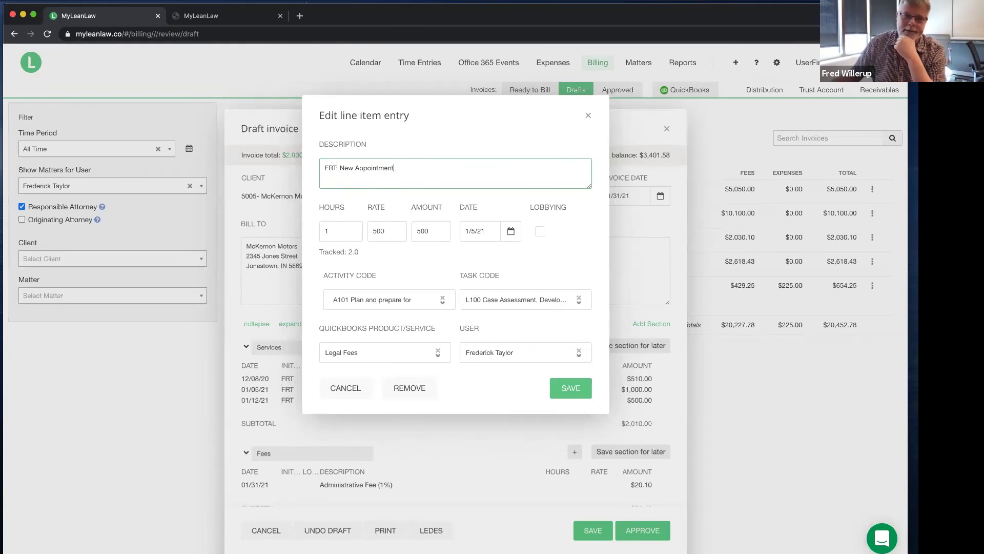
click(539, 263)
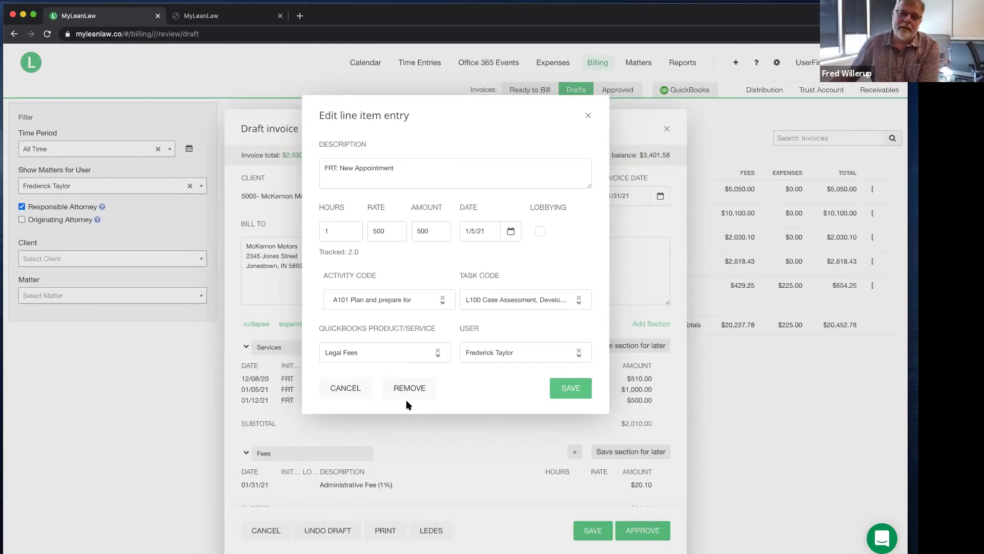
click(356, 388)
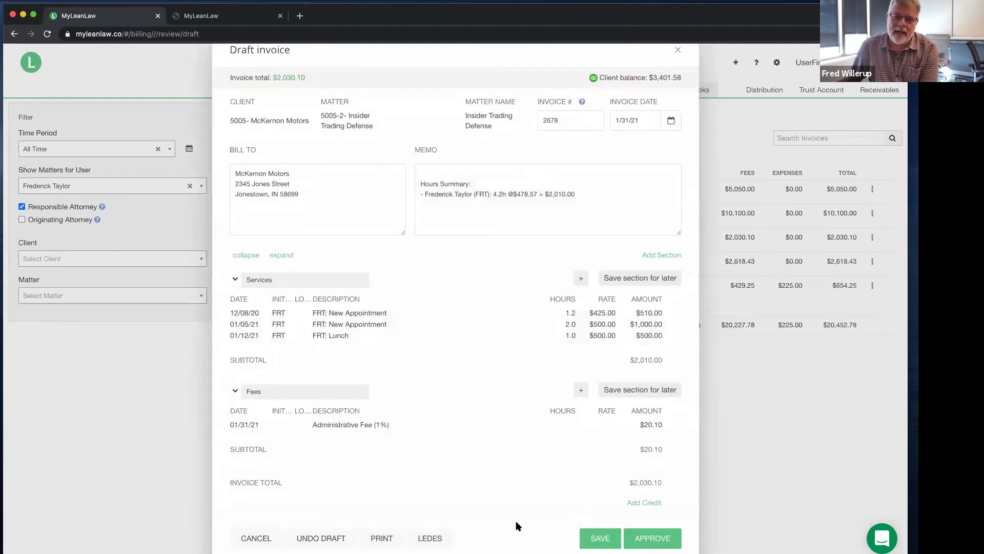
click(257, 540)
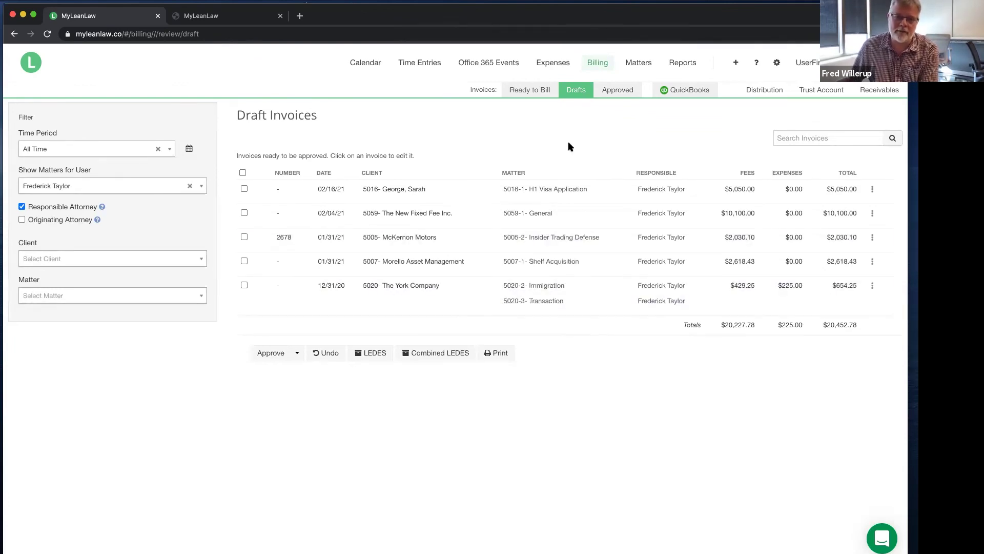
- Start adding a credit to the Morello Asset Management draft invoice, and cancel the credit and the invoice changes
click(544, 263)
scroll(477, 364, down, 5)
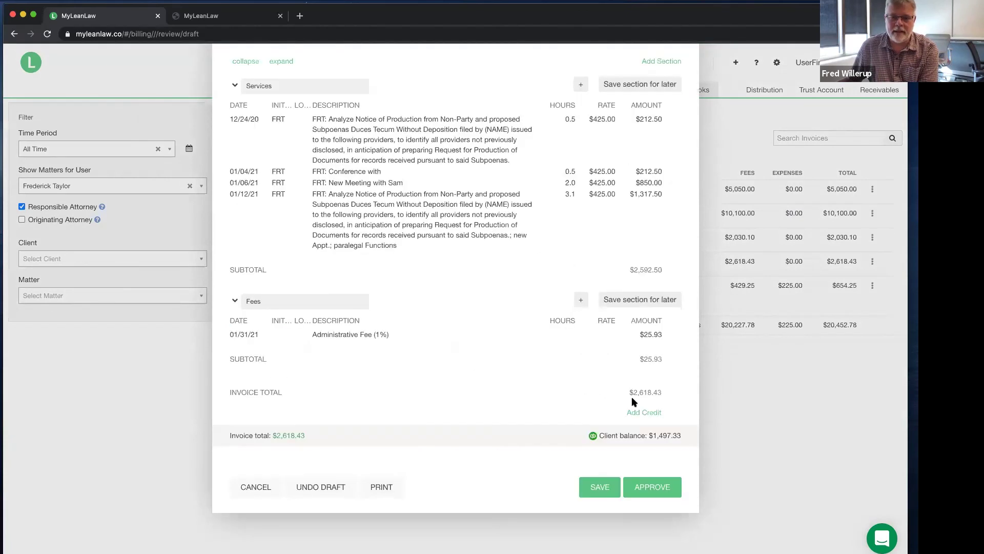
click(644, 413)
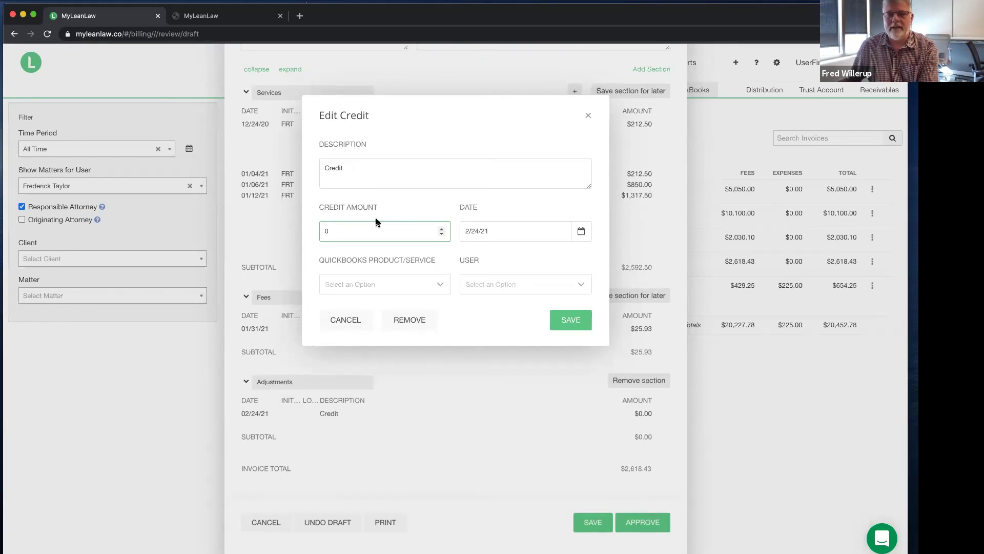
click(345, 320)
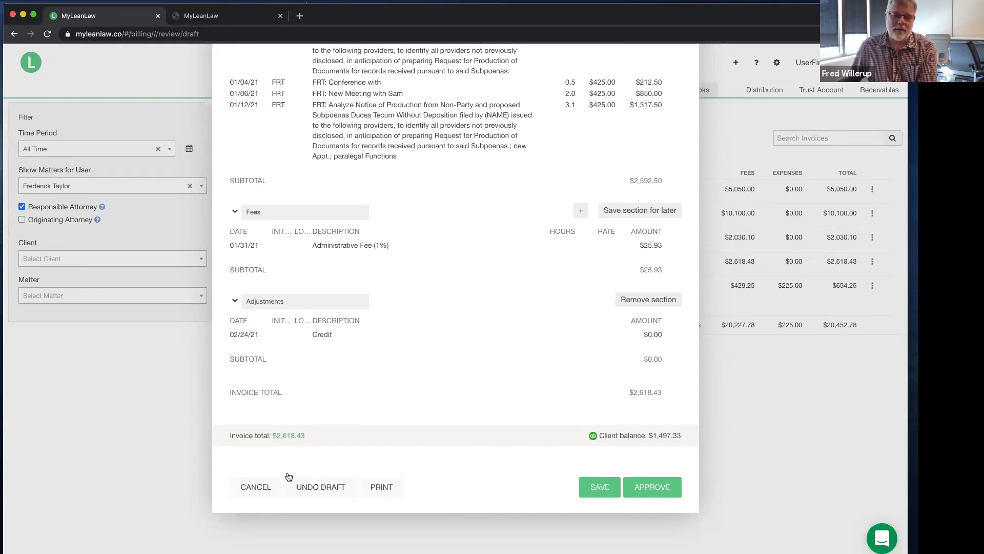
click(264, 485)
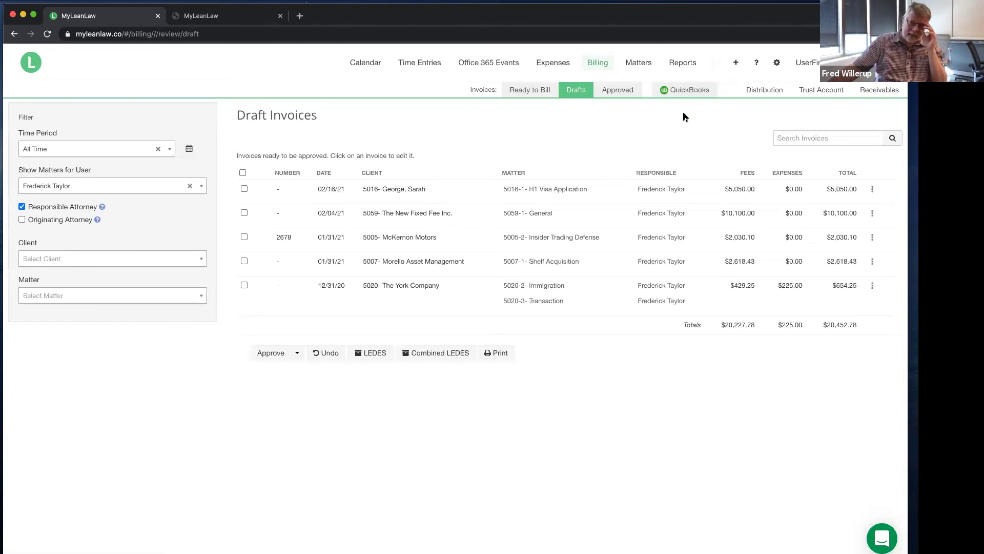
- View the QuickBooks invoices and examine the actions available for the Boise Public School invoice
click(682, 91)
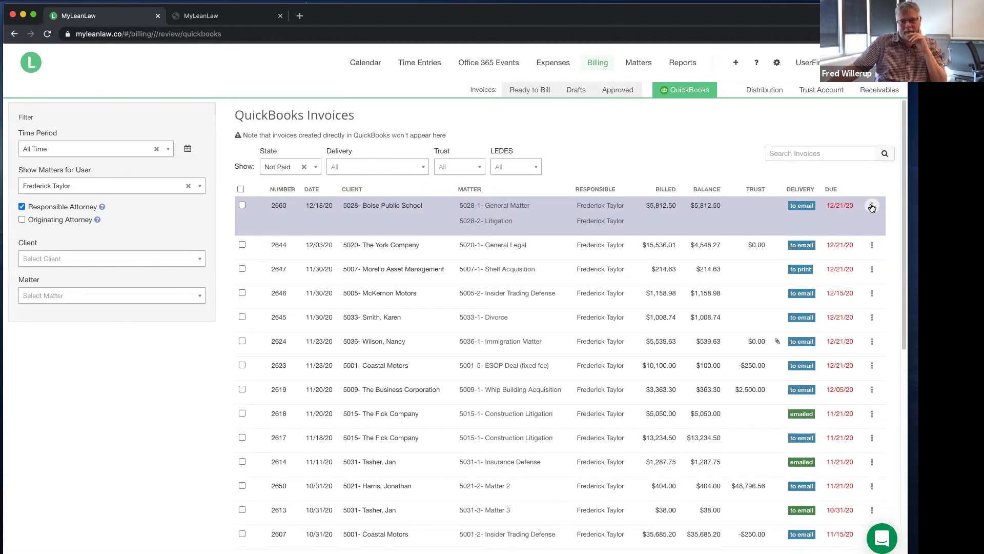
click(872, 207)
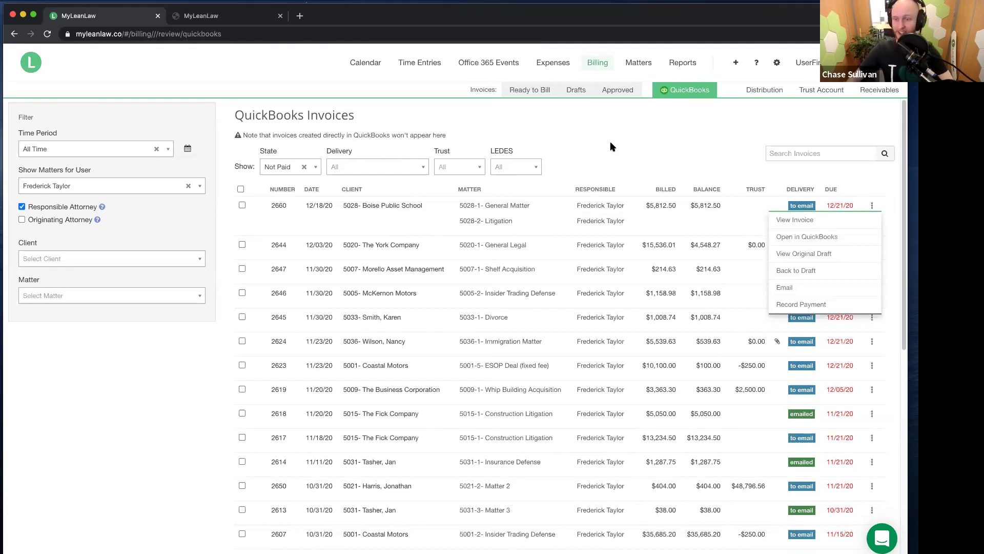
click(587, 144)
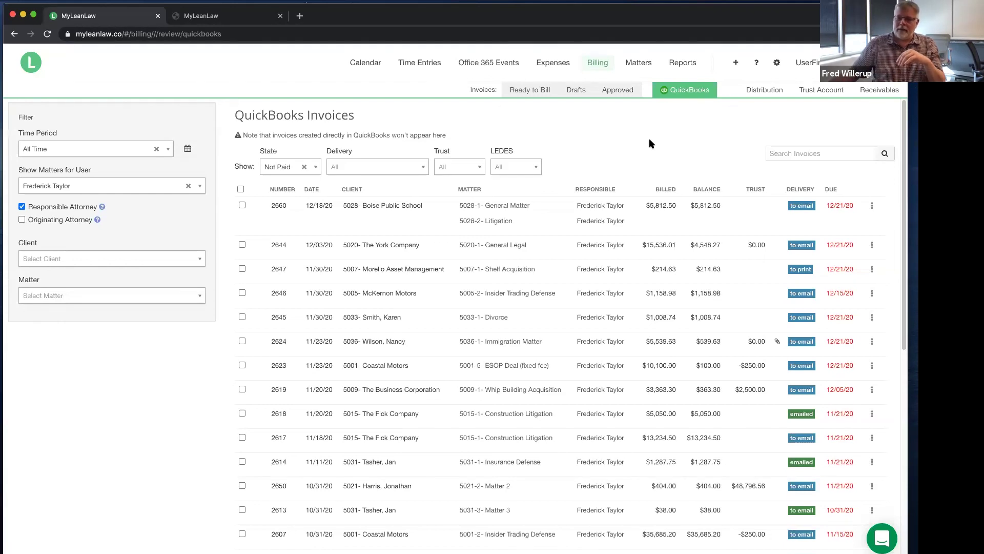
- View the support chat conversation and close it
click(878, 537)
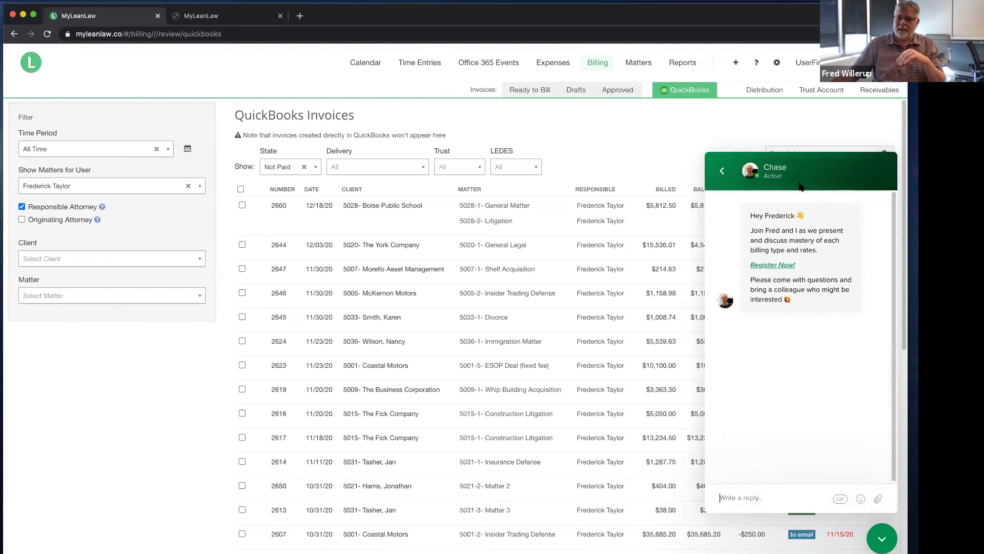
click(882, 538)
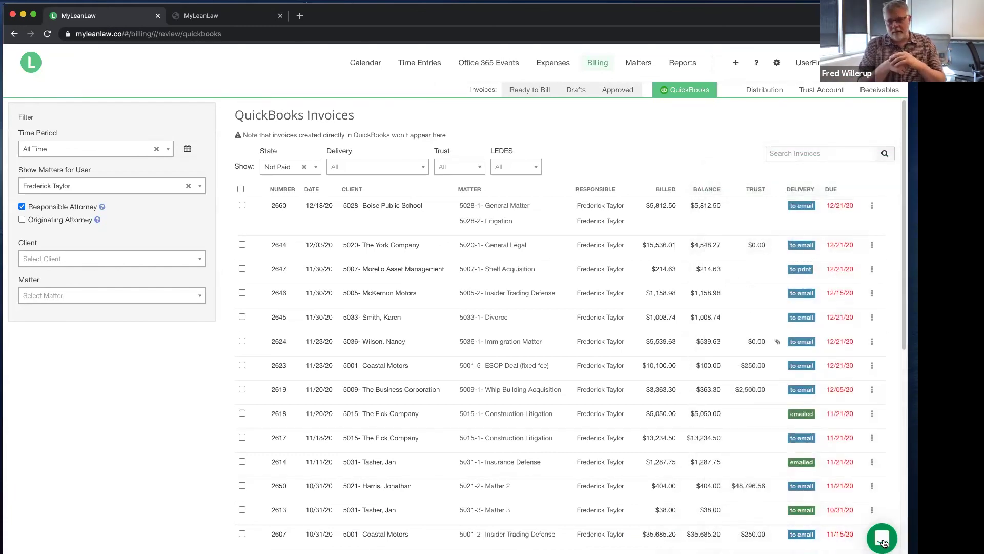